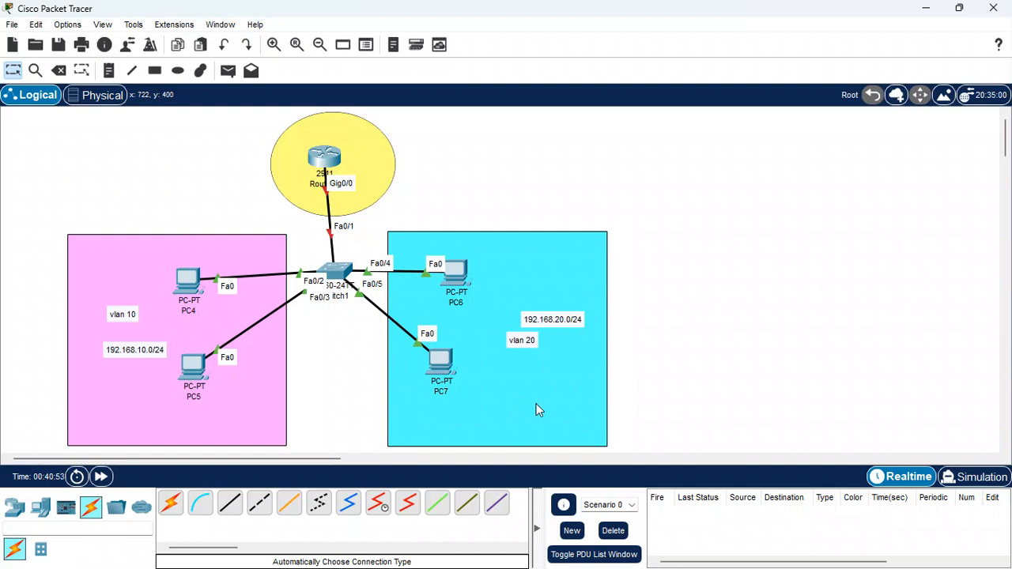
Step: Open the command-line interface of Switch1 and bring up its user prompt
click(340, 271)
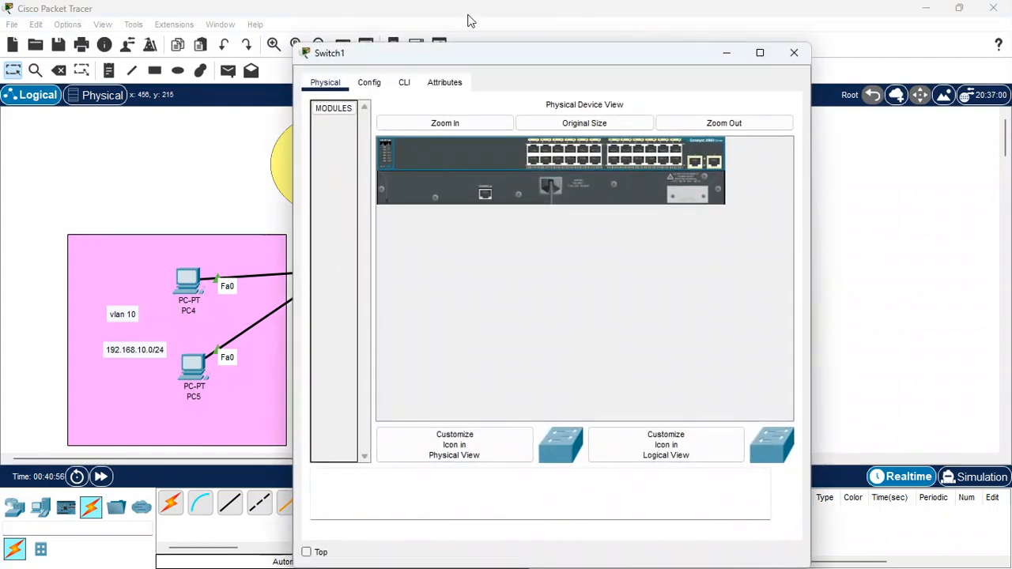
click(403, 82)
key(Return)
key(Return)
key(Return)
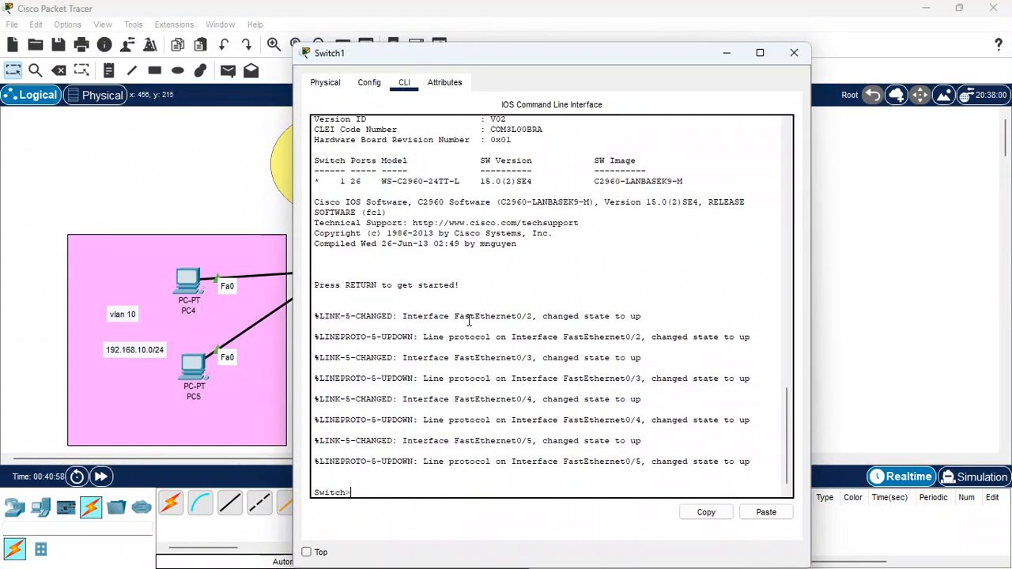
key(Return)
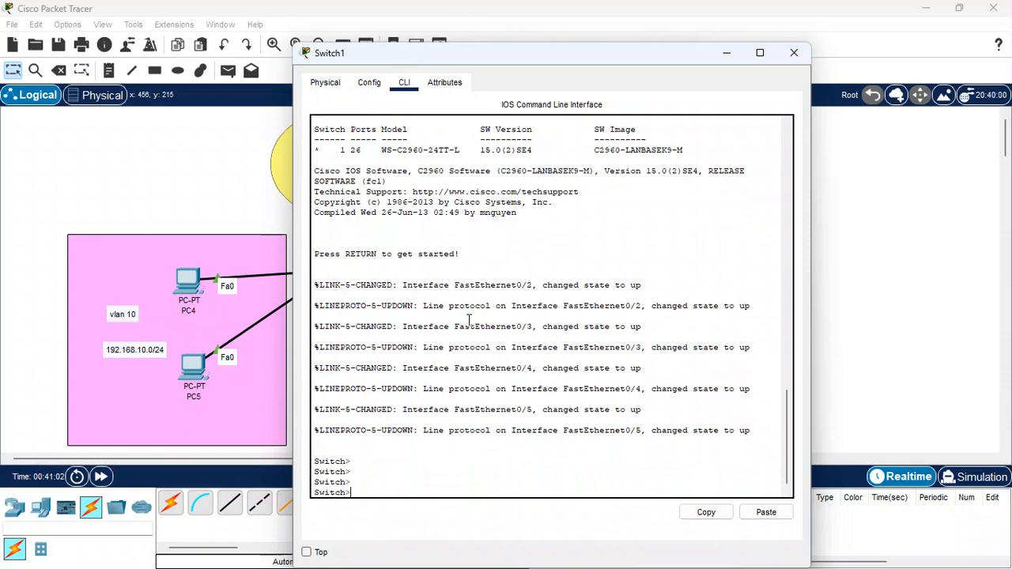
Step: Enter privileged EXEC mode on the switch and display the brief VLAN summary
text(en)
key(Return)
key(Return)
key(Return)
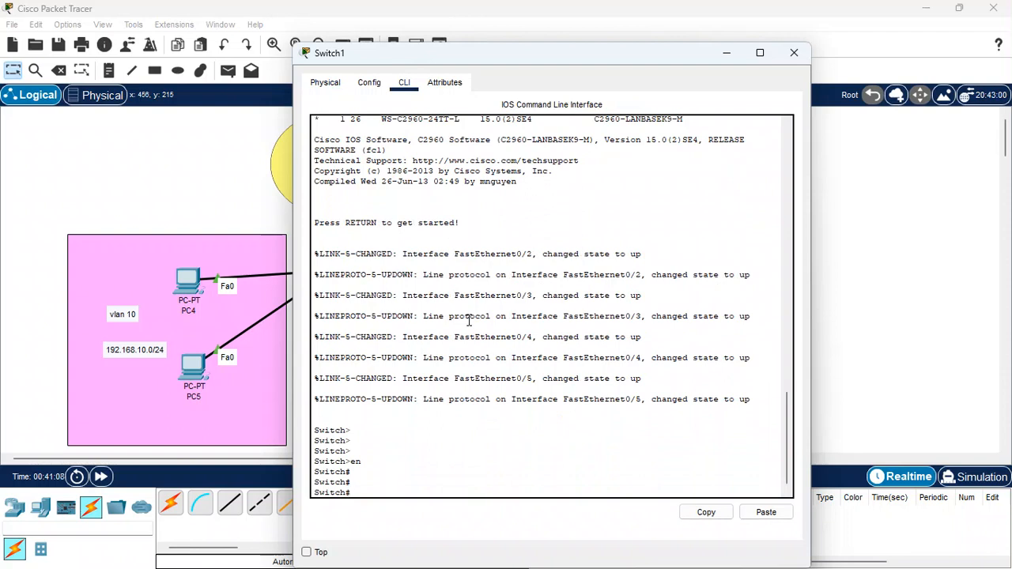
text(sh vlan bri)
key(Return)
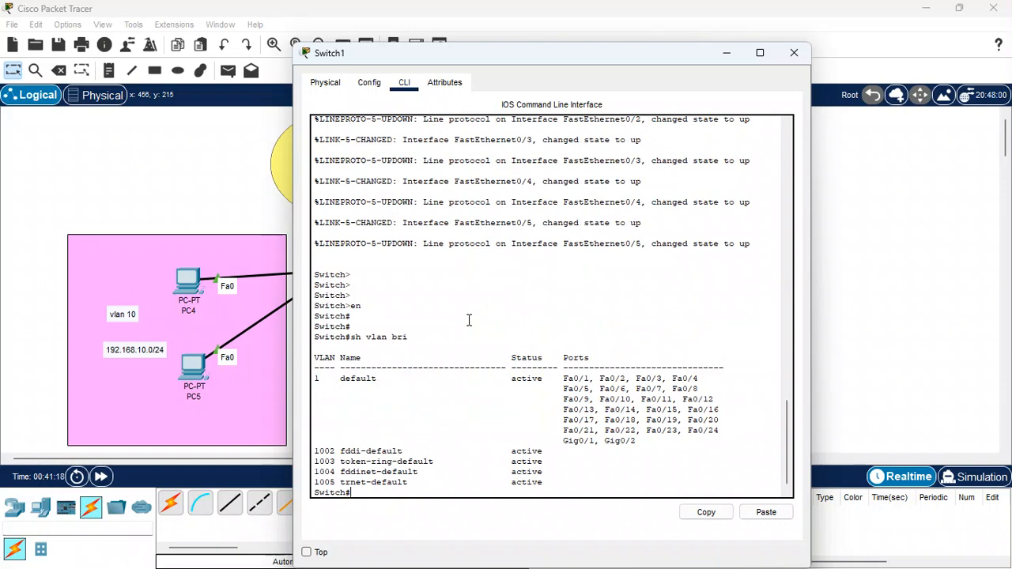
Step: Enter global configuration mode on the switch and create VLAN 10
text(conf t)
key(Return)
key(Return)
key(Return)
key(Return)
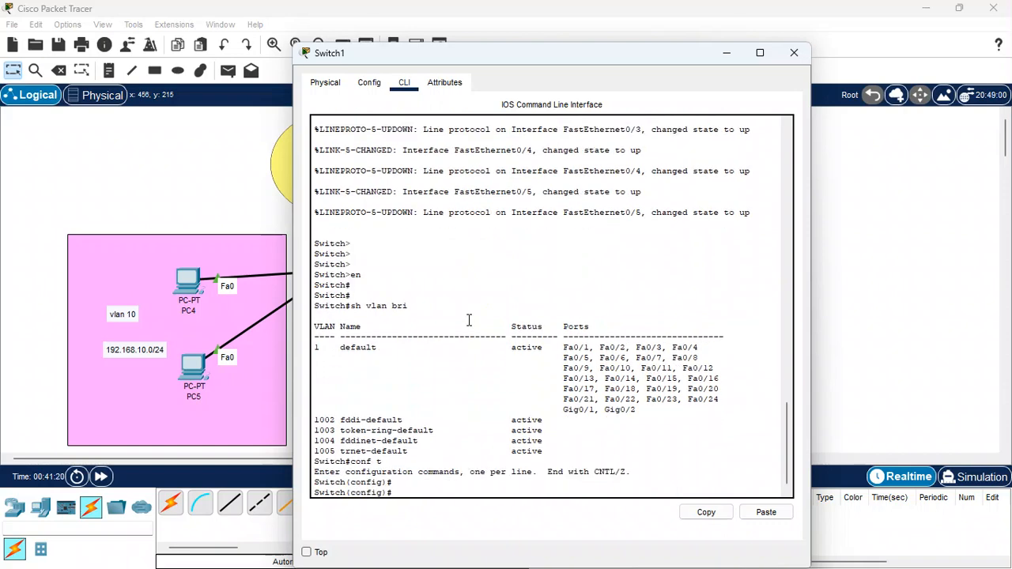
text(vla)
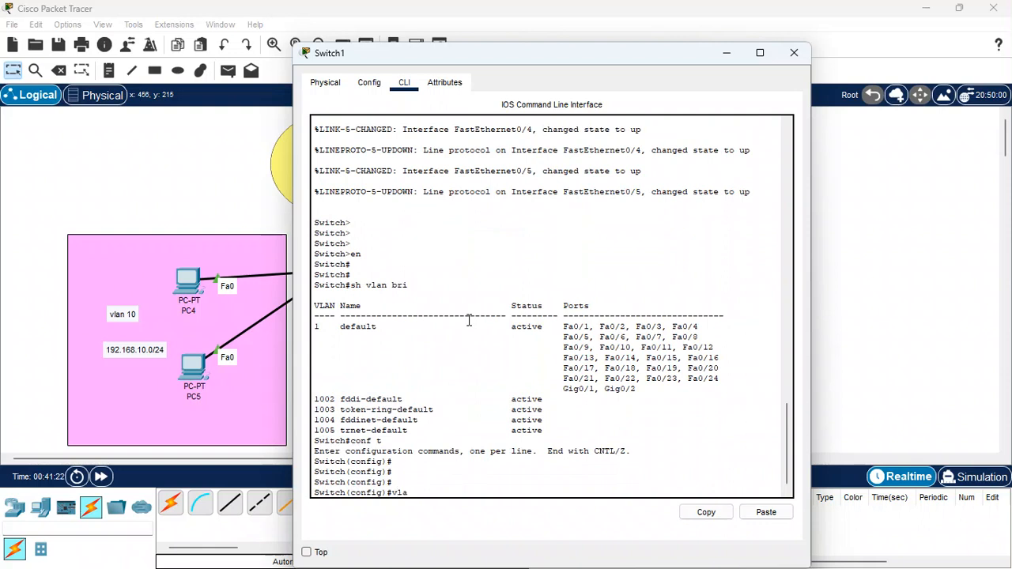
text(n 10)
key(Return)
key(Return)
key(Return)
Step: Name VLAN 10 "sales"
text(name)
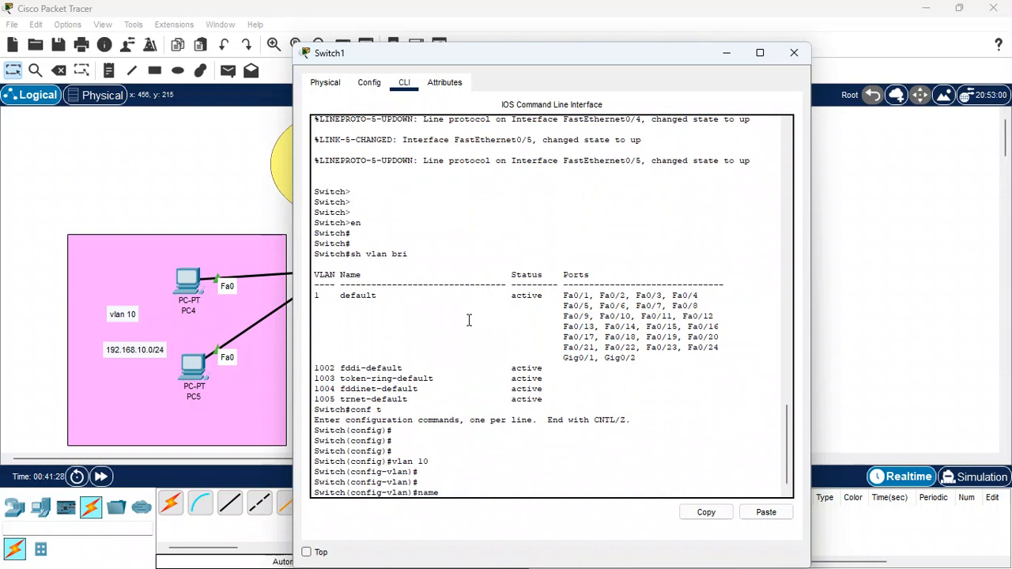
text( sales)
key(Return)
key(Return)
key(Return)
key(Return)
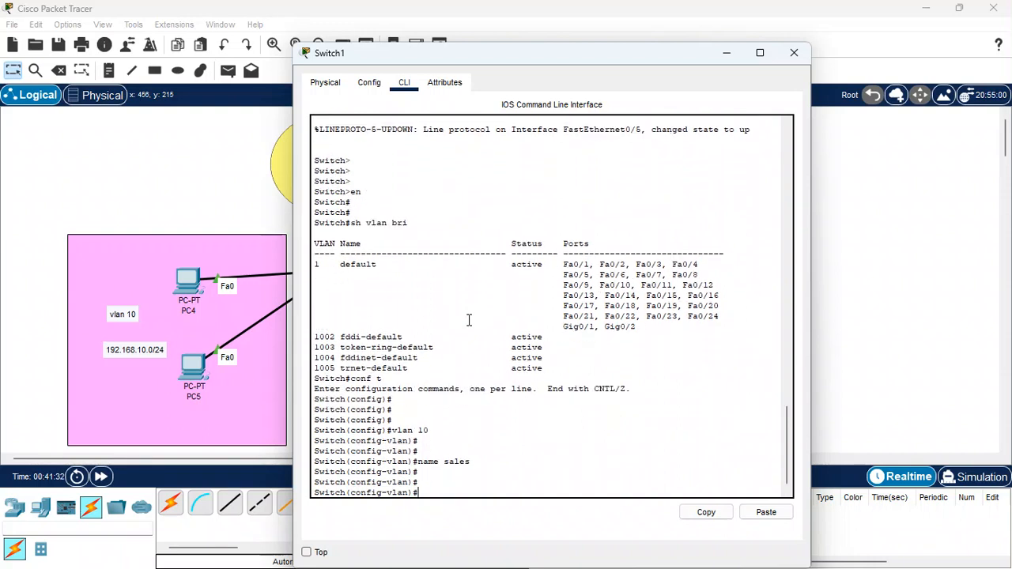
Step: Create VLAN 20 on the switch and name it "ict"
text(vlan)
text( 20)
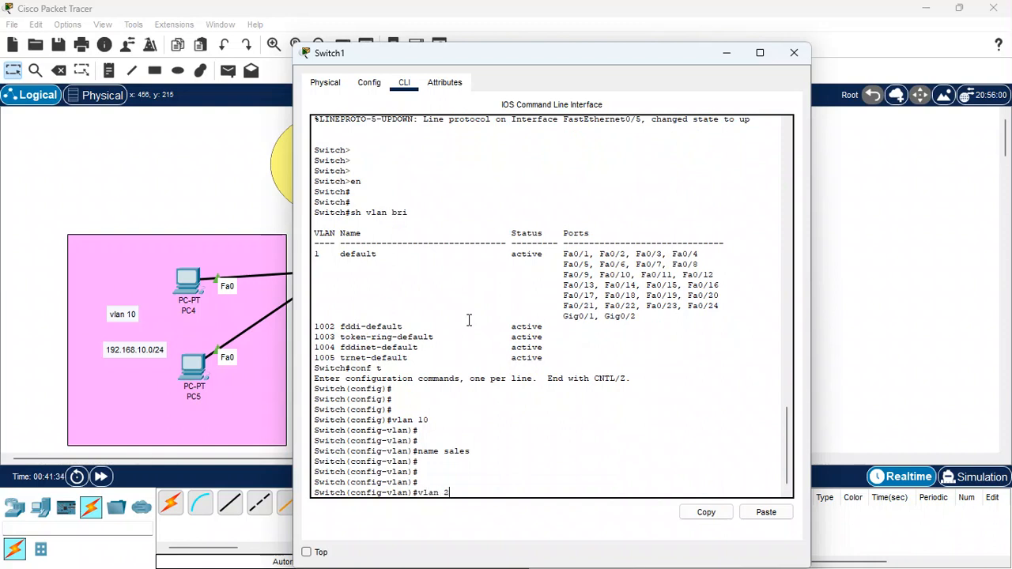
key(Return)
key(Return)
key(Return)
key(Return)
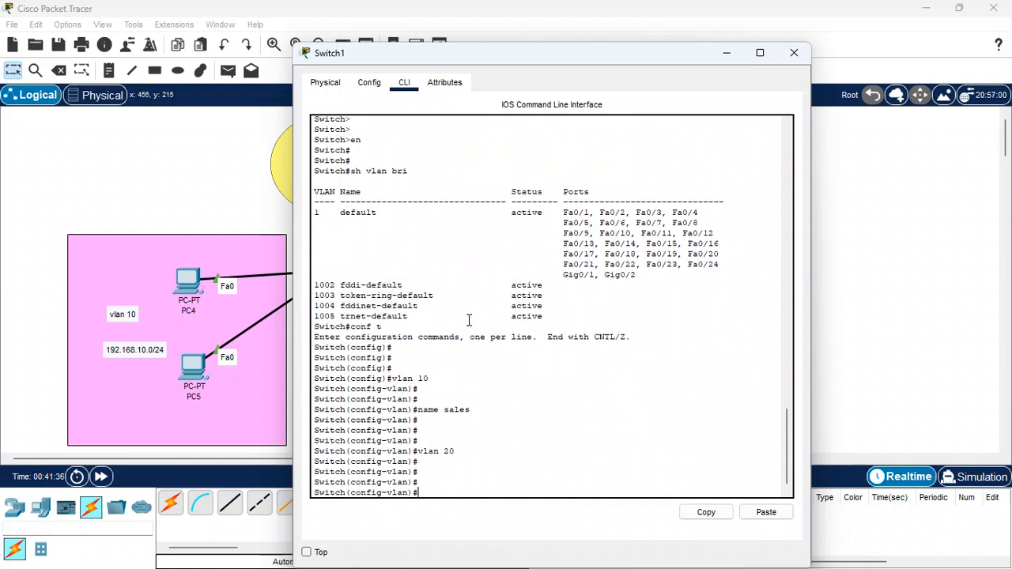
text(name ict)
key(Return)
key(Return)
key(Return)
key(Return)
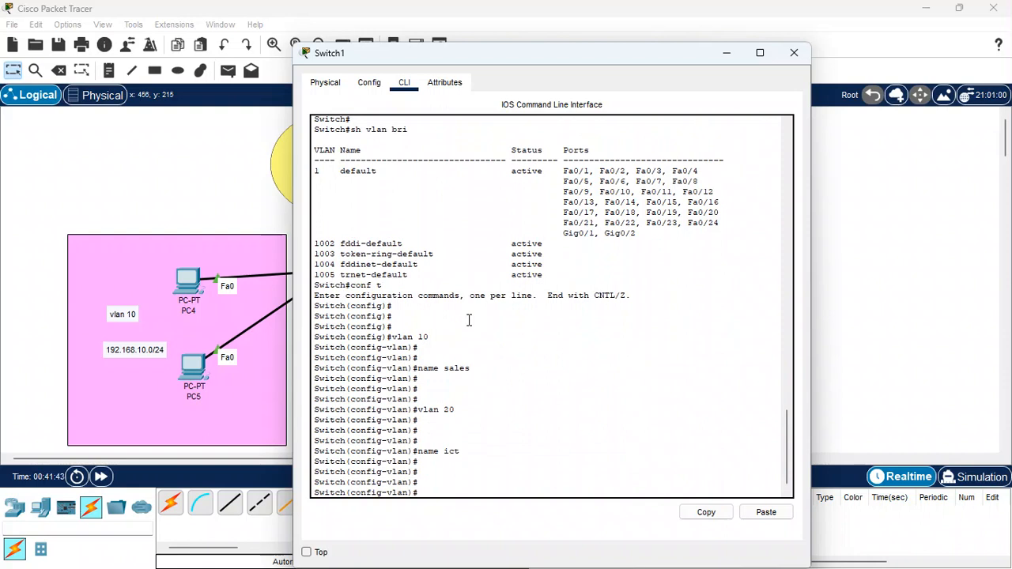
Step: Return to global configuration mode and move the Switch1 window aside to uncover the switch's port labels in the topology
text(exit)
key(Return)
key(Return)
key(Return)
key(Return)
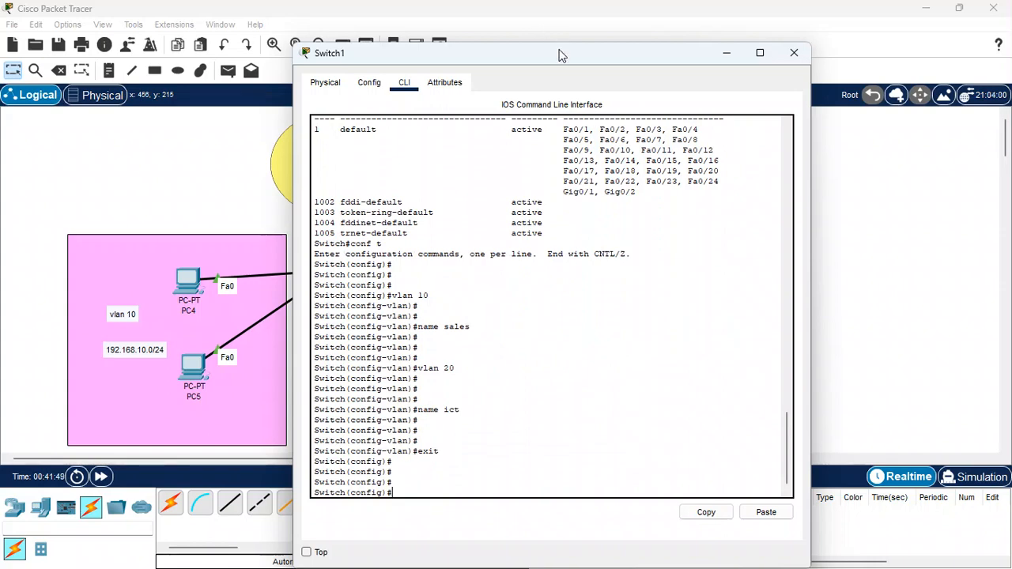
drag(560, 52, 717, 61)
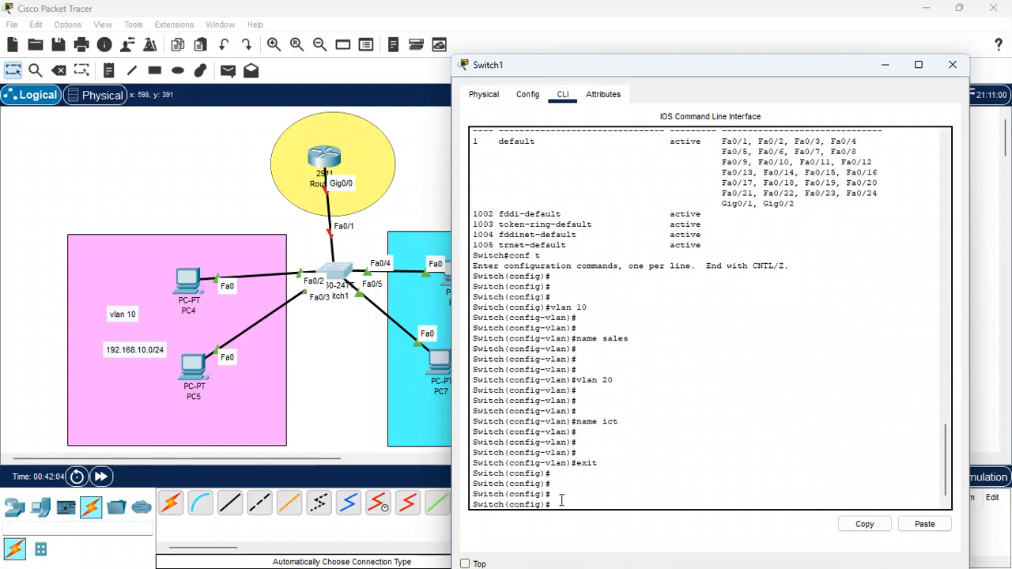
Step: Enter interface range configuration for ports f0/2-3, which connect PC4 and PC5
text(int f)
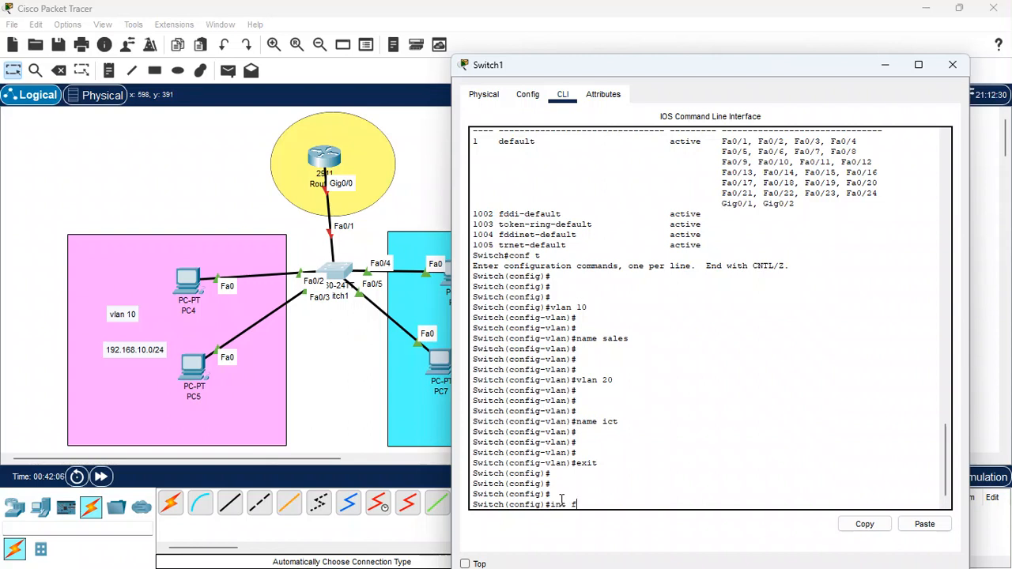
key(BackSpace)
text(range f0/2)
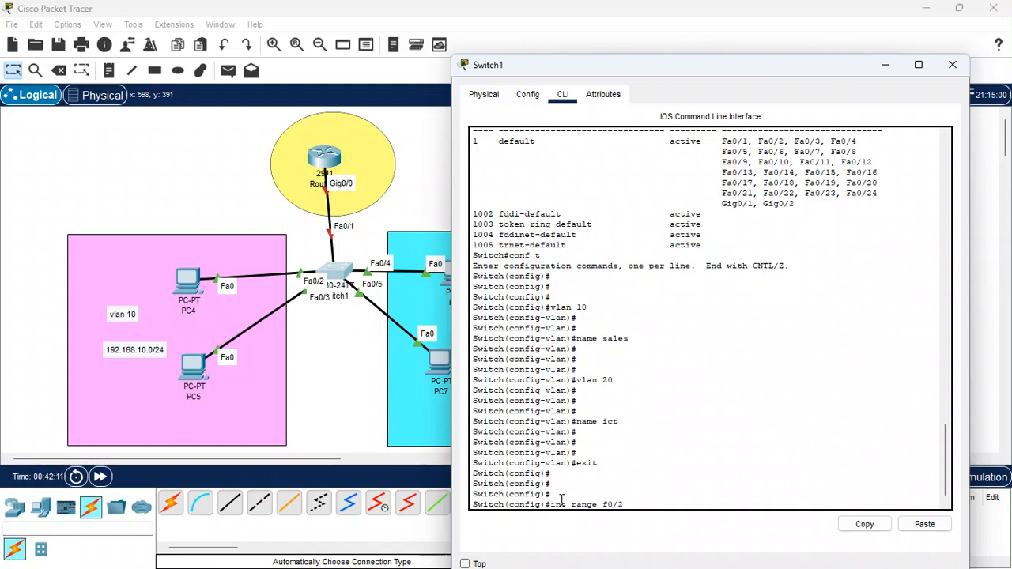
text(-3)
key(Return)
key(Return)
key(Return)
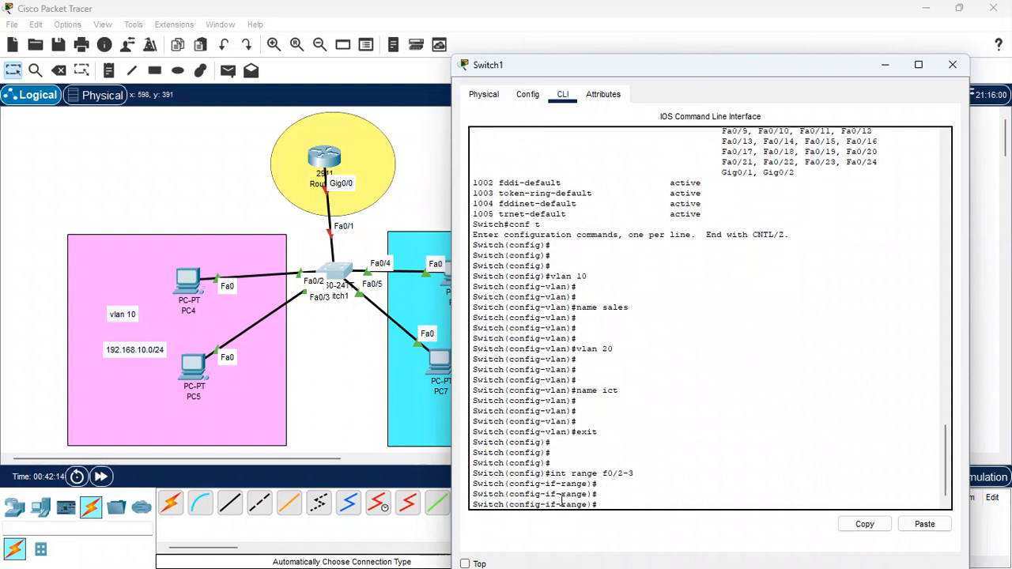
Step: Set the switchport mode of ports f0/2-3 to access
text(swit)
key(Tab)
text(mode a)
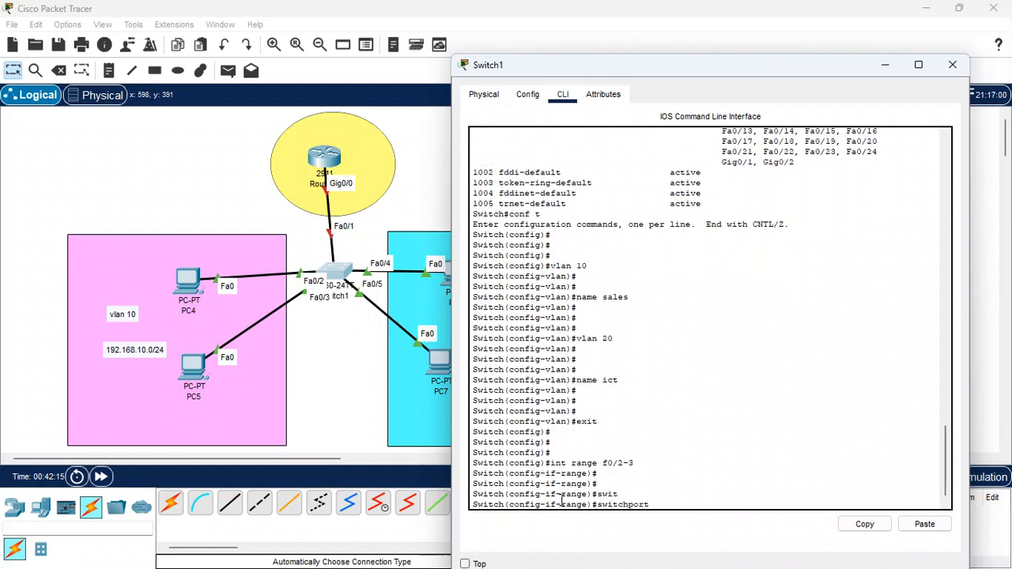
text(cce)
key(Tab)
key(Tab)
key(Return)
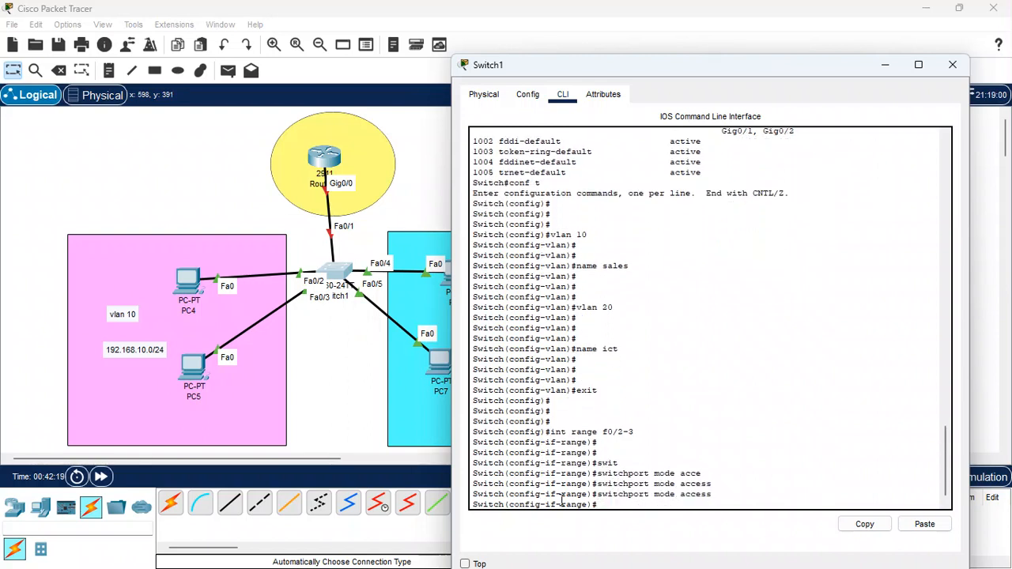
key(Return)
Step: Assign access ports f0/2-3 to VLAN 10
text(switc)
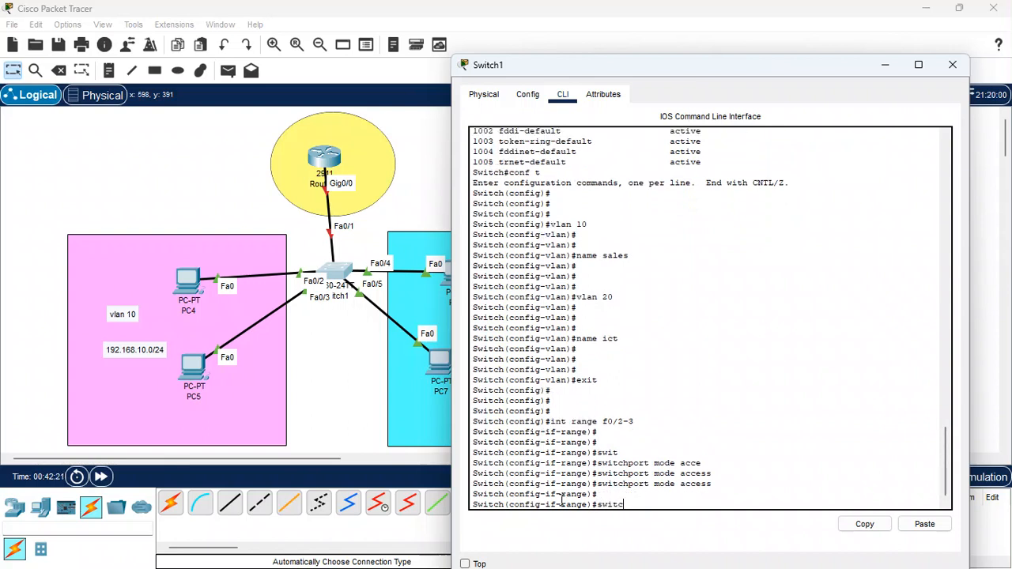
key(Tab)
text(acces)
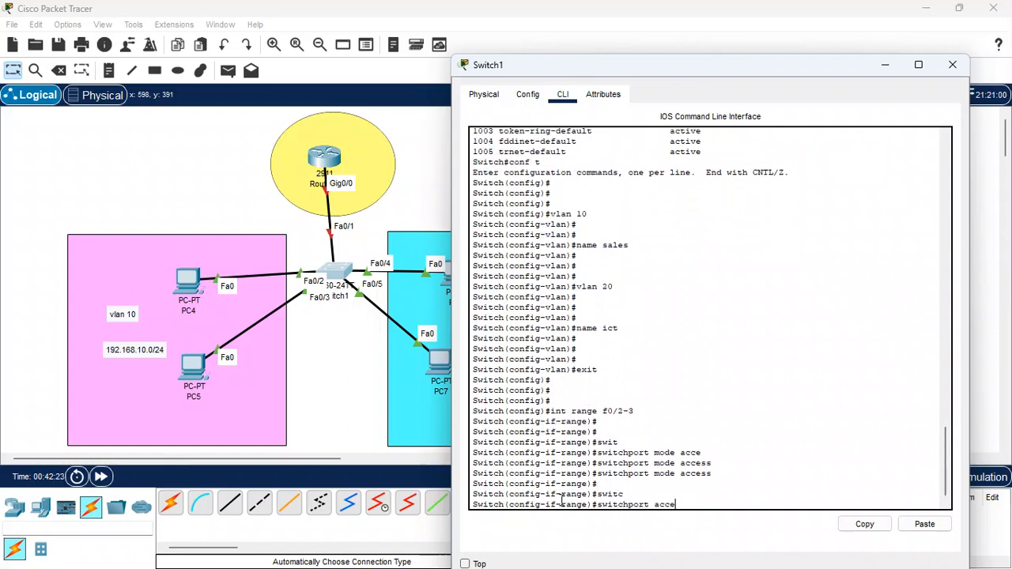
key(Tab)
text(vlan 10)
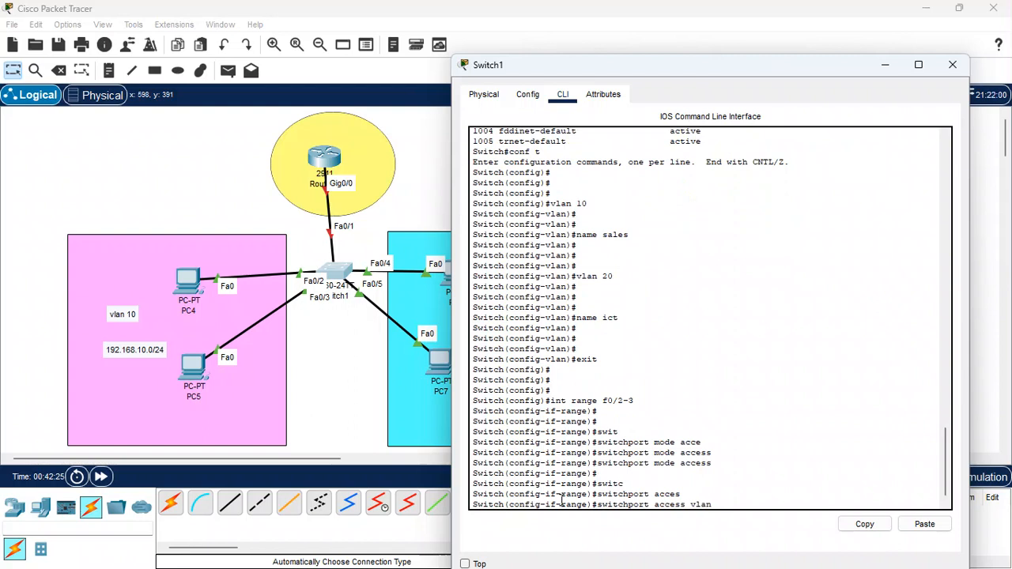
key(Return)
key(Return)
key(Return)
key(Return)
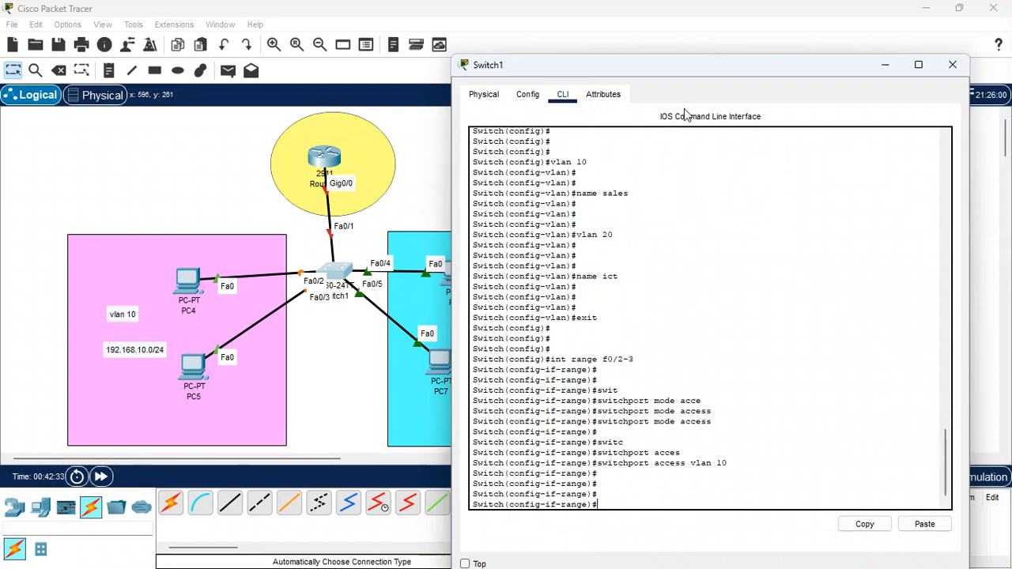
Step: Move the Switch1 window clear of PC6 and PC7 and try to select the interface with "int 0/4"
drag(664, 65, 732, 56)
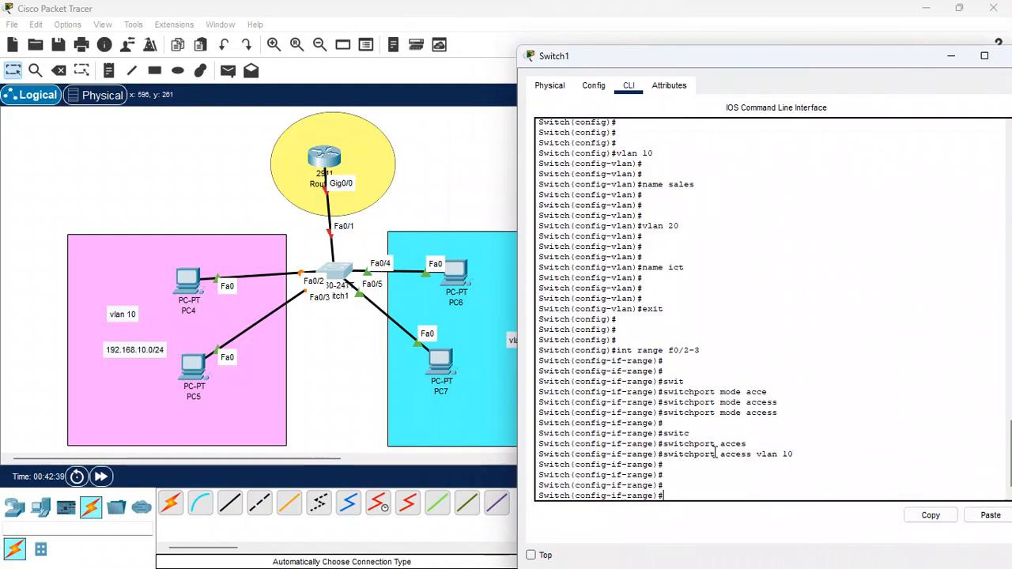
text(int r)
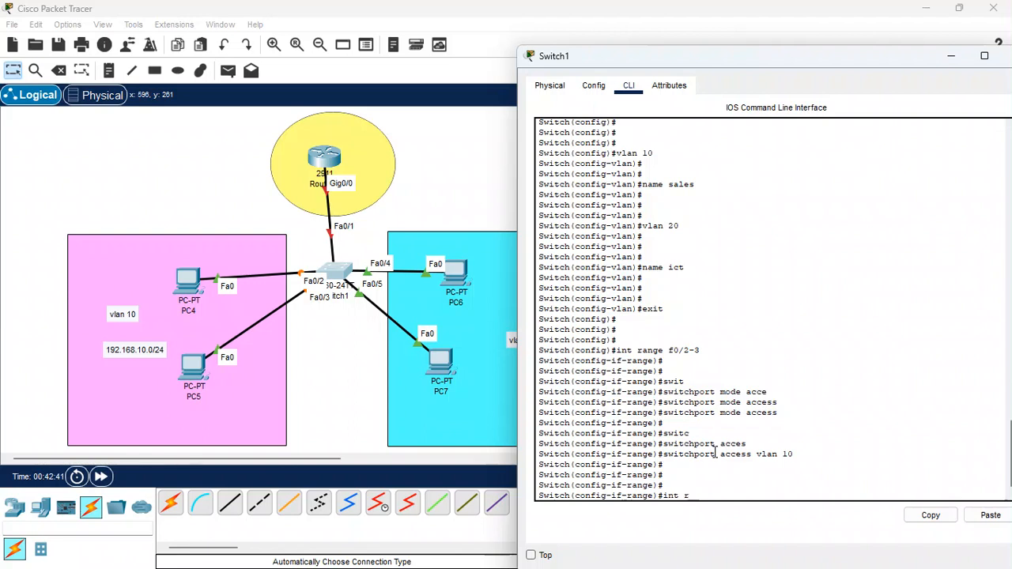
key(BackSpace)
key(BackSpace)
text(0/4)
key(Return)
key(Return)
key(Return)
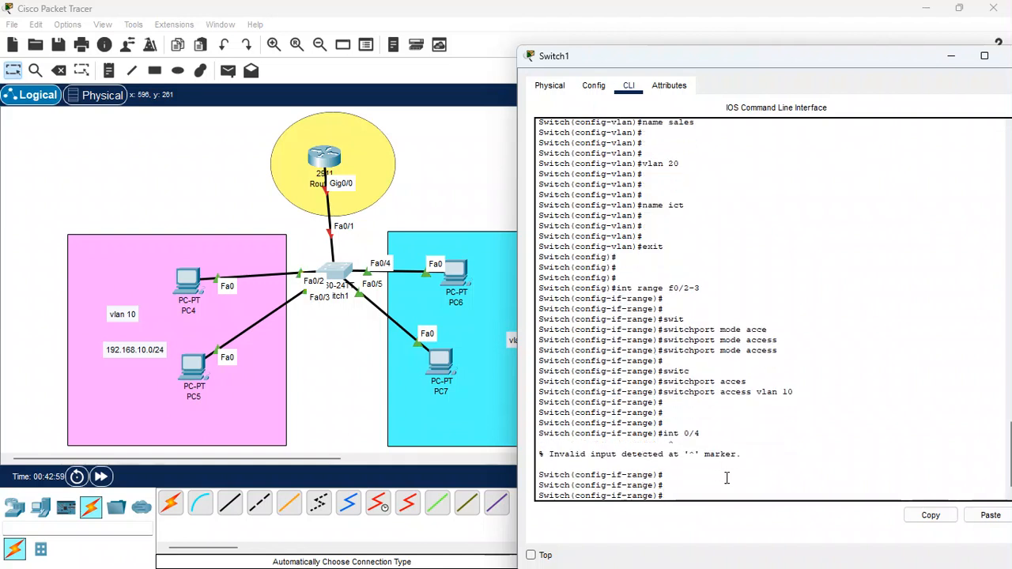
Step: Correct the interface command to "int f0/4" and enter configuration for that port
key(Up)
key(Left)
key(Left)
key(Left)
text(f)
key(Return)
key(Return)
key(Return)
key(Return)
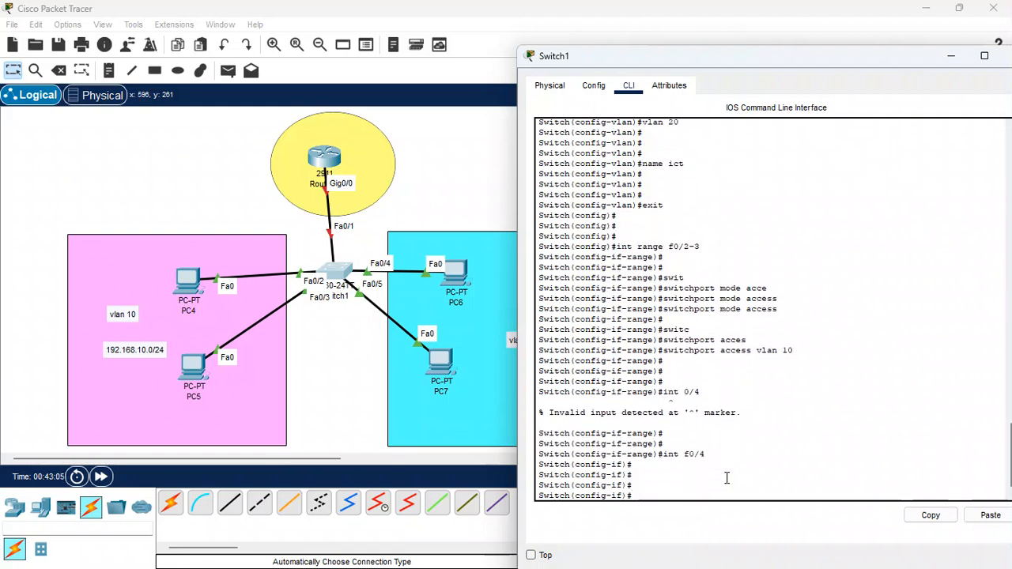
Step: Set the switchport mode of interface f0/4 to access
text(switc)
key(Tab)
text(mode)
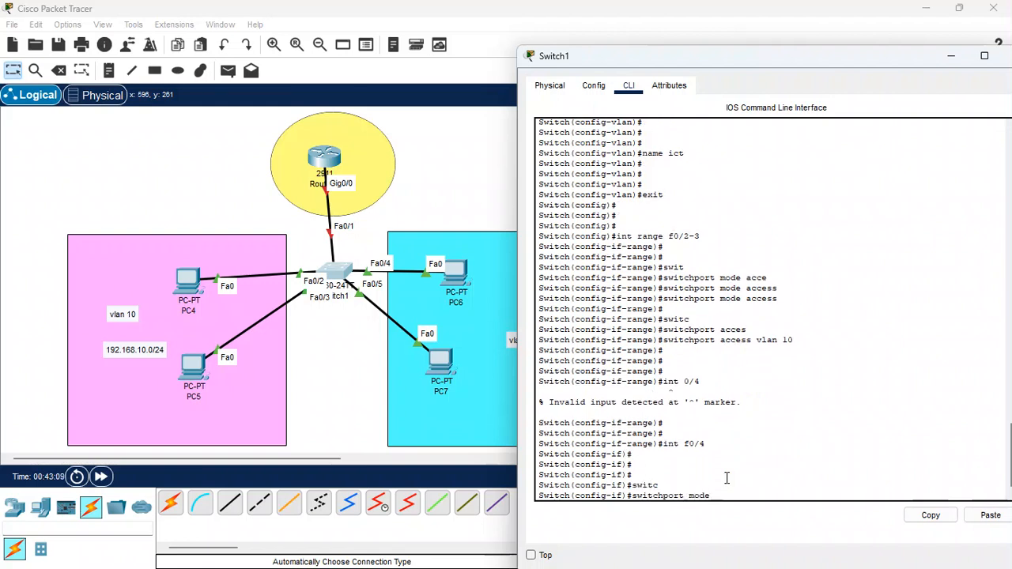
key(Tab)
text(c)
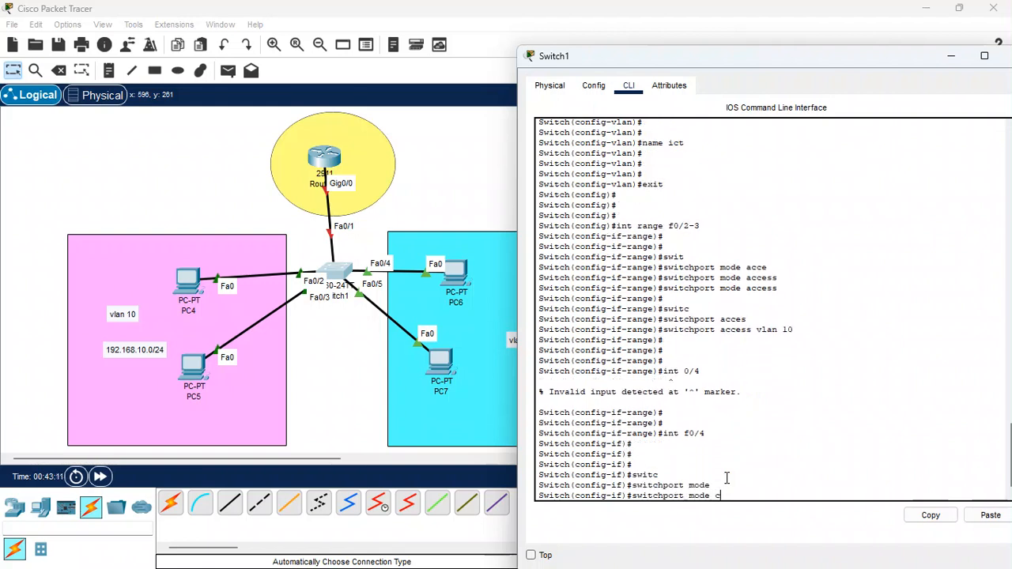
key(BackSpace)
text(acce)
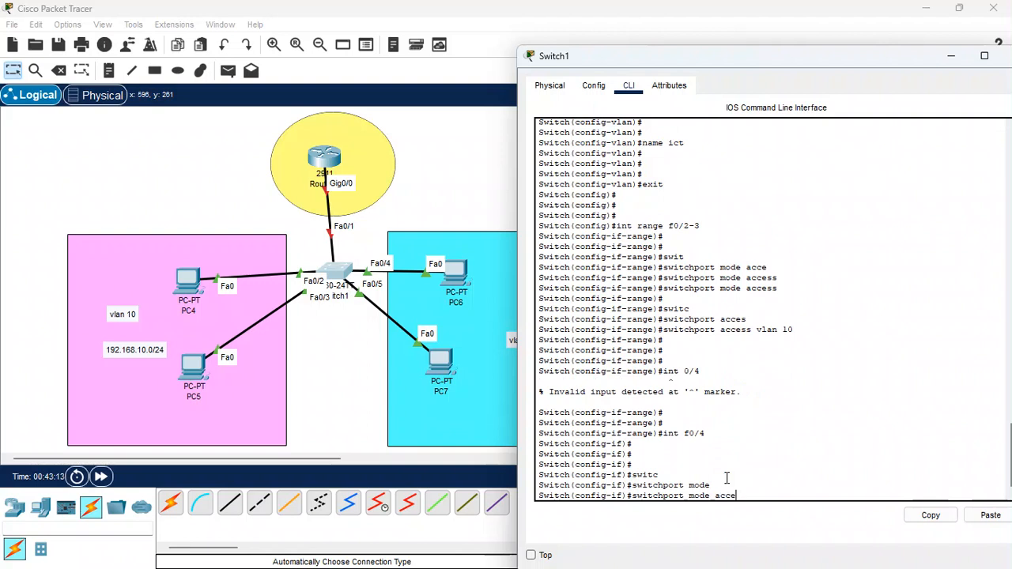
key(Tab)
key(Return)
key(Return)
key(Return)
key(Return)
Step: Assign access port f0/4 to VLAN 20
text(sw)
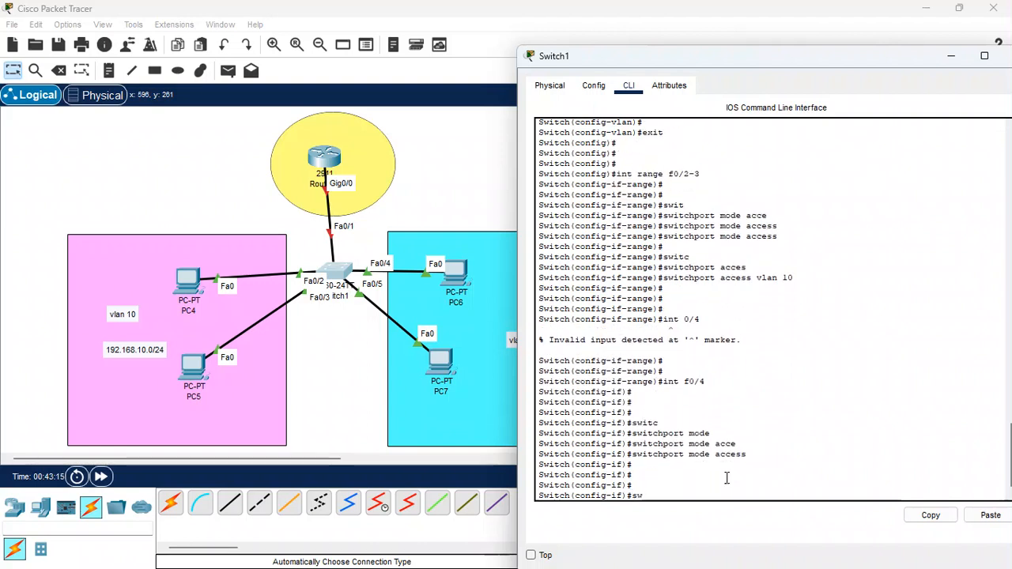
text(itch)
key(Tab)
text(acc)
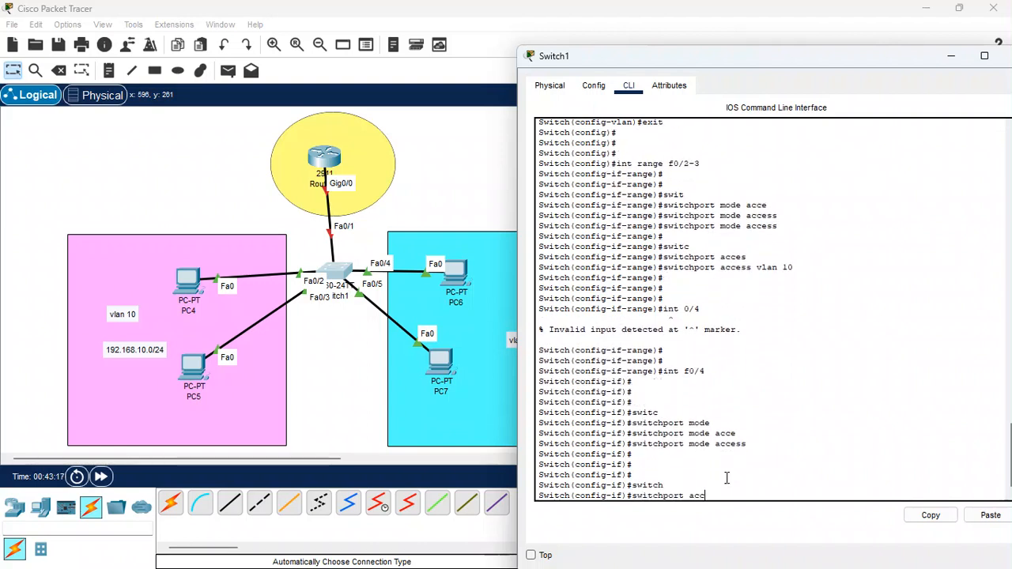
key(Tab)
text(vl 10)
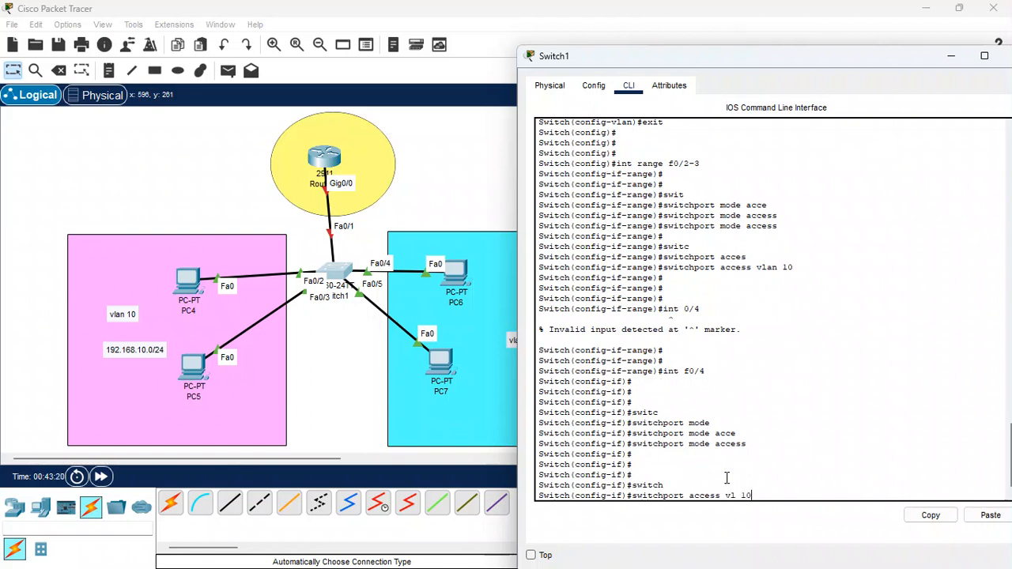
key(BackSpace)
key(BackSpace)
key(BackSpace)
text(20)
key(Return)
key(Return)
key(Return)
key(Return)
Step: Save the switch's running configuration with "do wr"
text(do )
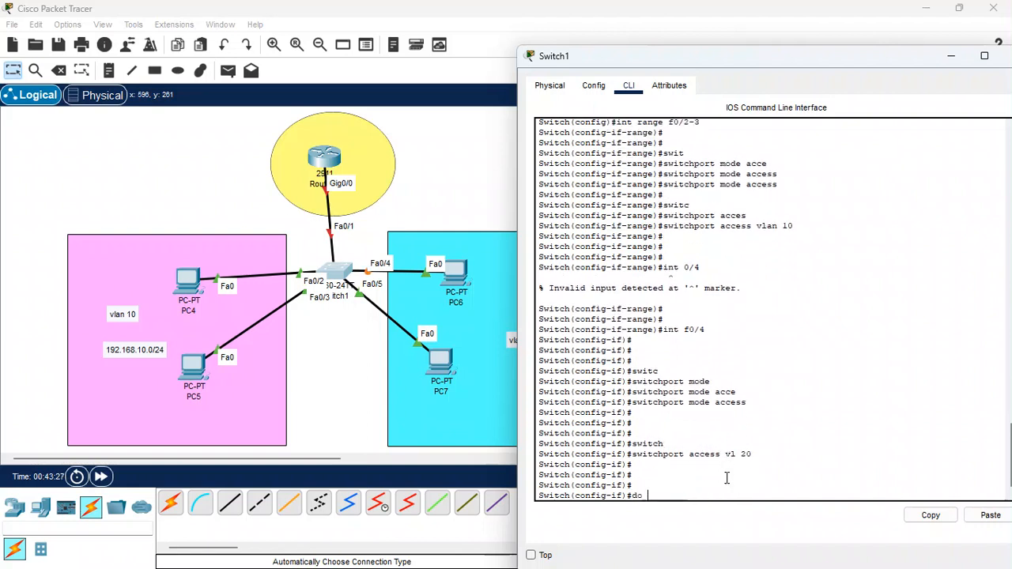
text(wr)
key(Return)
key(Return)
key(Return)
key(Return)
key(Return)
key(Return)
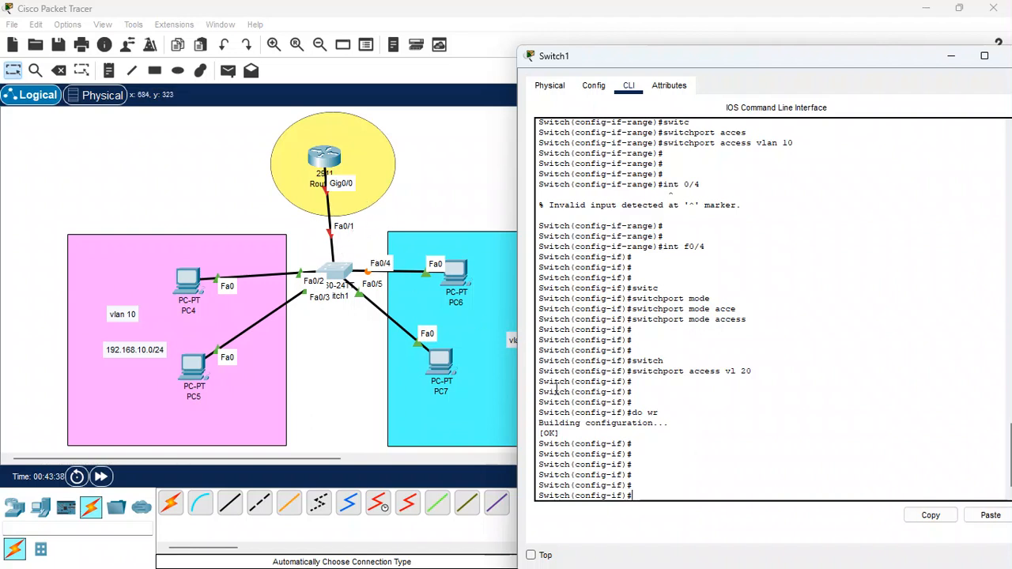
Step: Enter interface configuration mode for the router-facing port f0/1 on Switch1
text(int f)
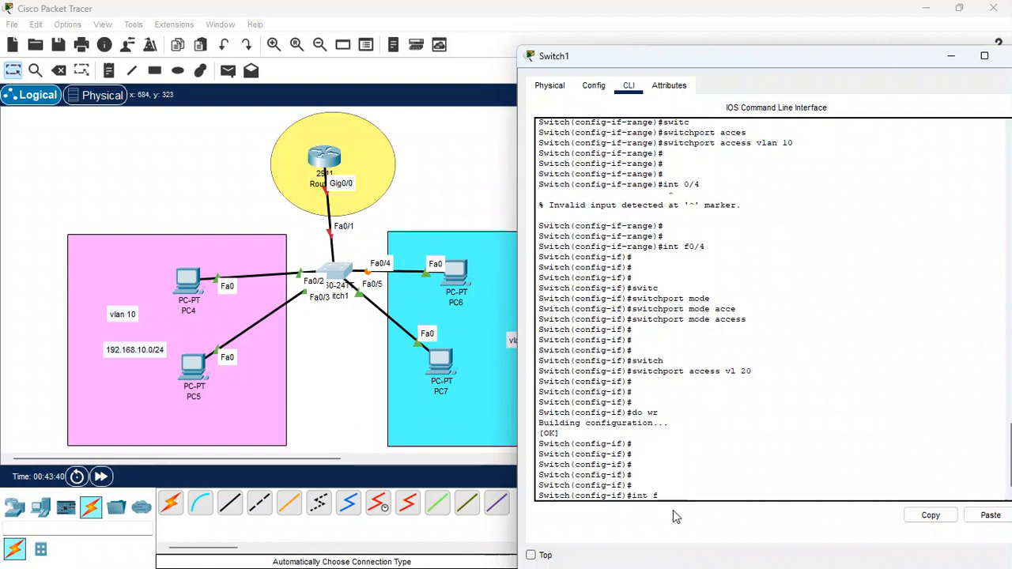
text(0/1)
key(Return)
key(Return)
key(Return)
key(Return)
Step: Set the switchport mode of interface f0/1 to trunk
text(swit)
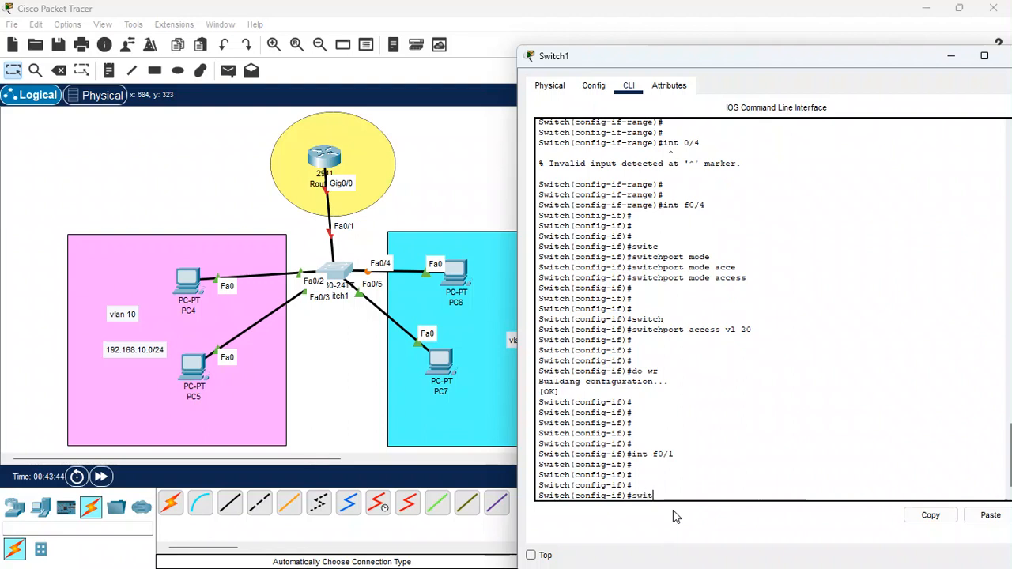
text(c)
key(Tab)
text(mo)
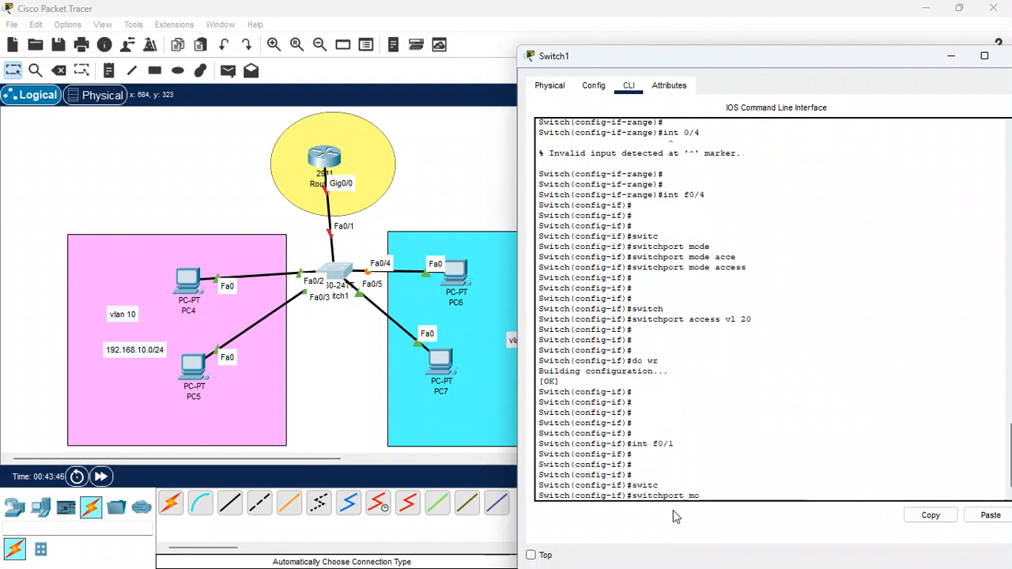
text(de trunk)
key(Return)
key(Return)
key(Return)
key(Return)
key(Return)
Step: Save the switch's running configuration with "do wr" after the trunk setup
text(dow)
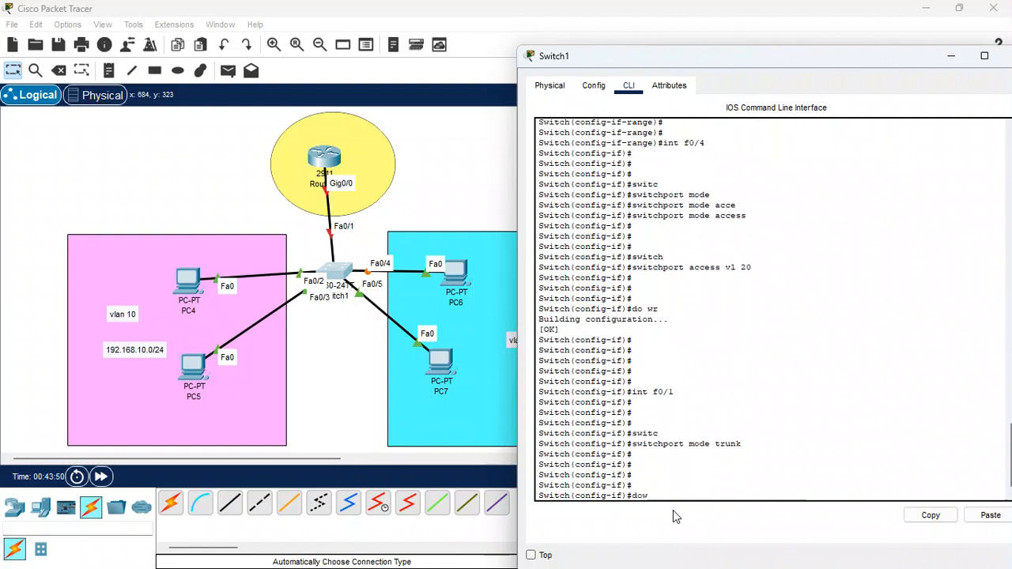
text( rwr)
key(Return)
key(Return)
key(Return)
key(Return)
key(Return)
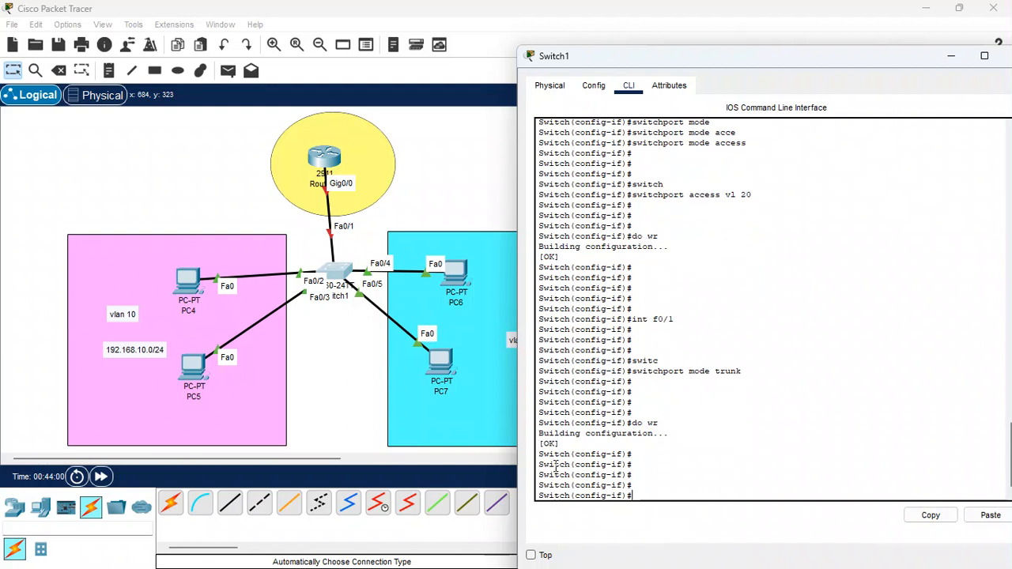
Step: Give PC4 the static IPv4 address 192.168.10.2 with subnet mask 255.255.255.0 and close its window
click(184, 280)
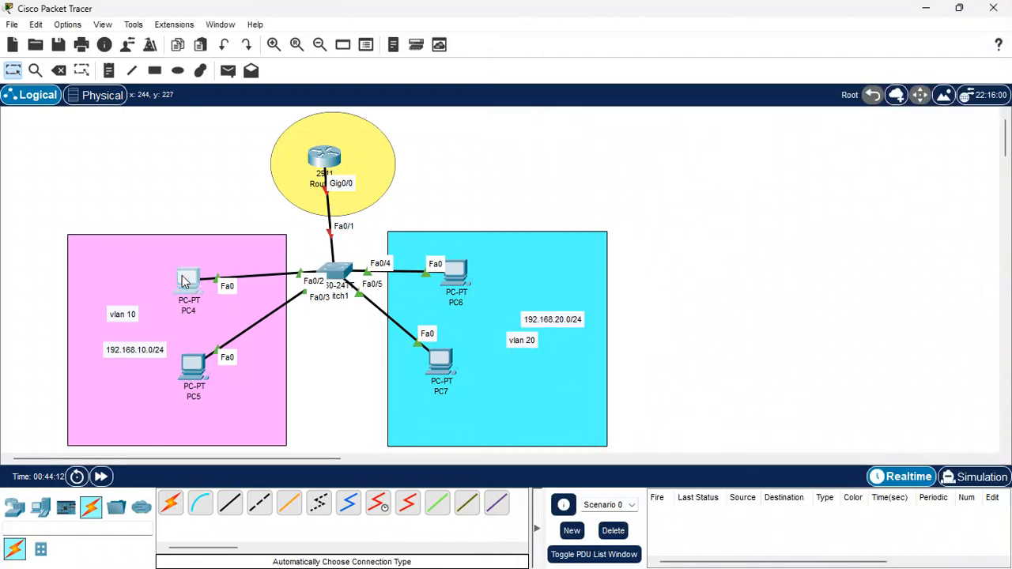
click(409, 83)
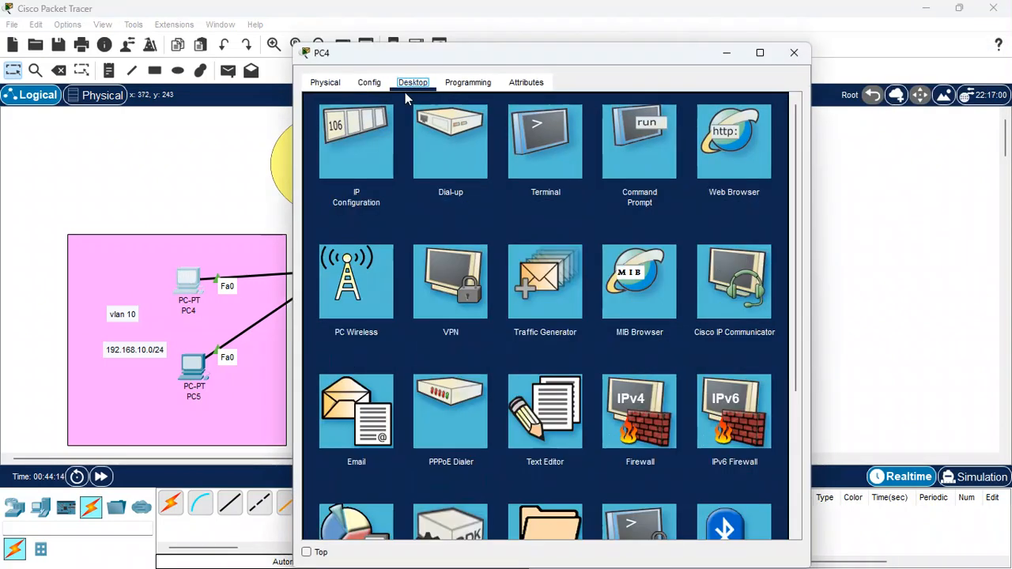
click(359, 161)
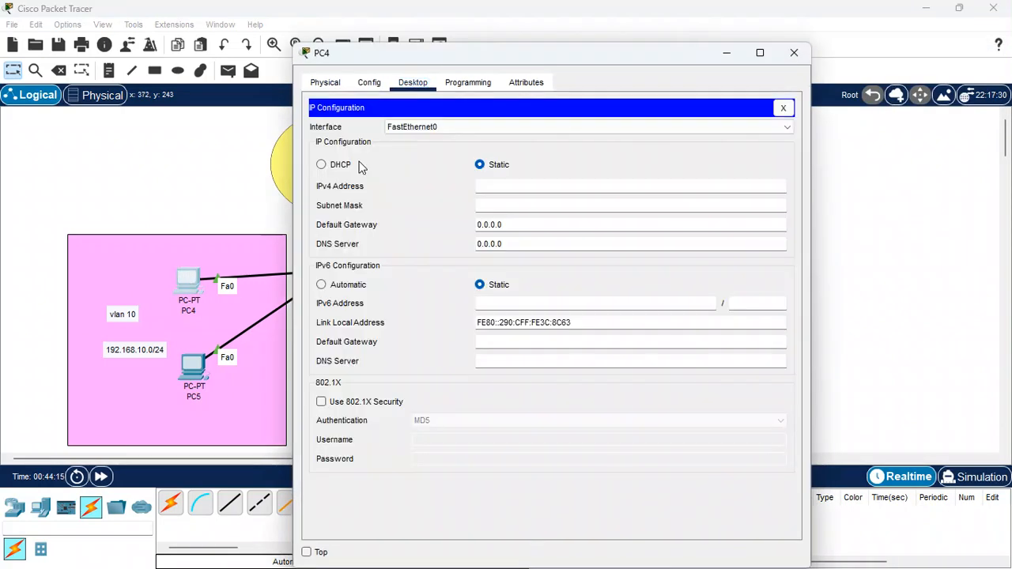
click(501, 190)
text(1)
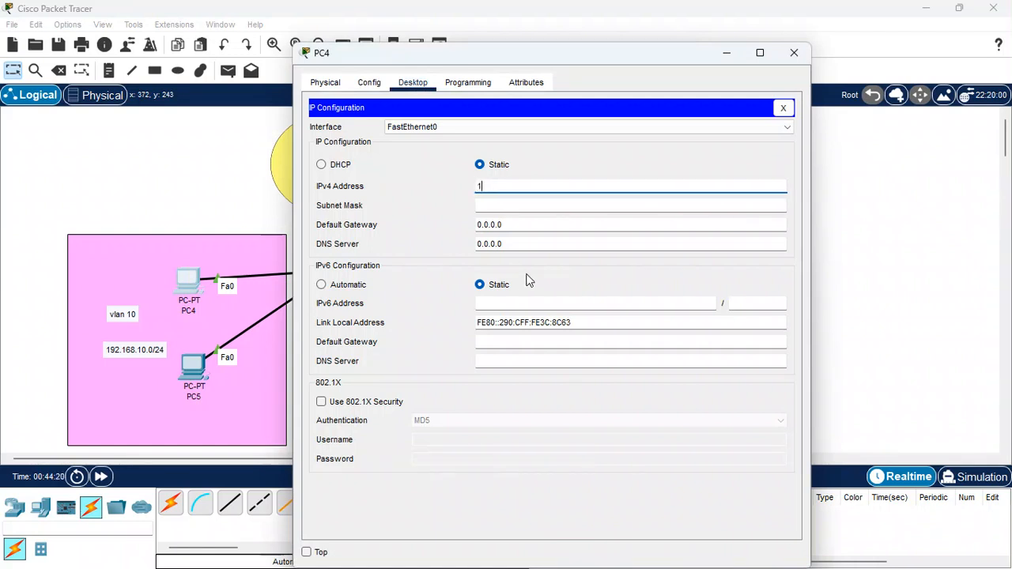
text(92.168.10.2)
key(Tab)
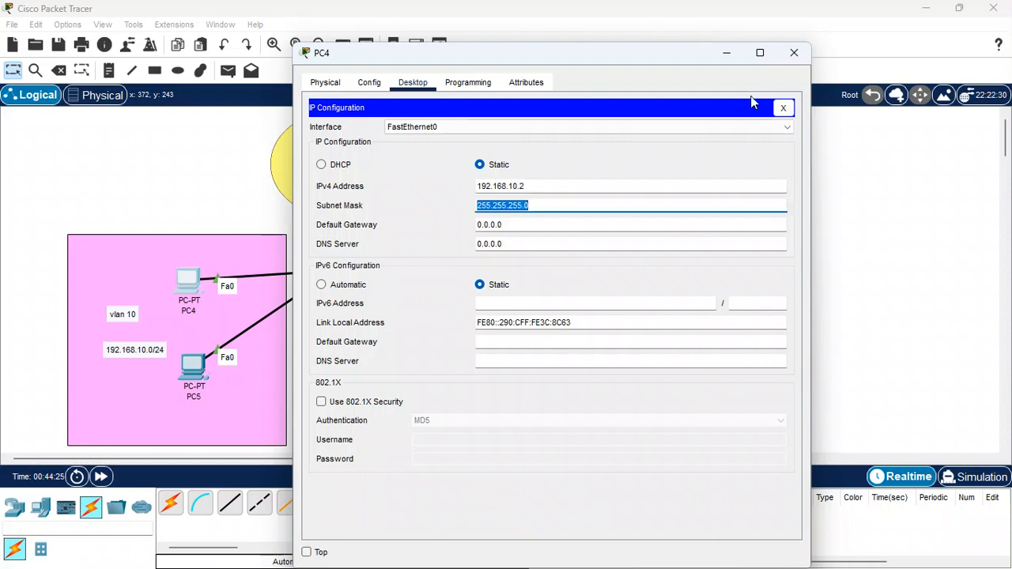
click(795, 53)
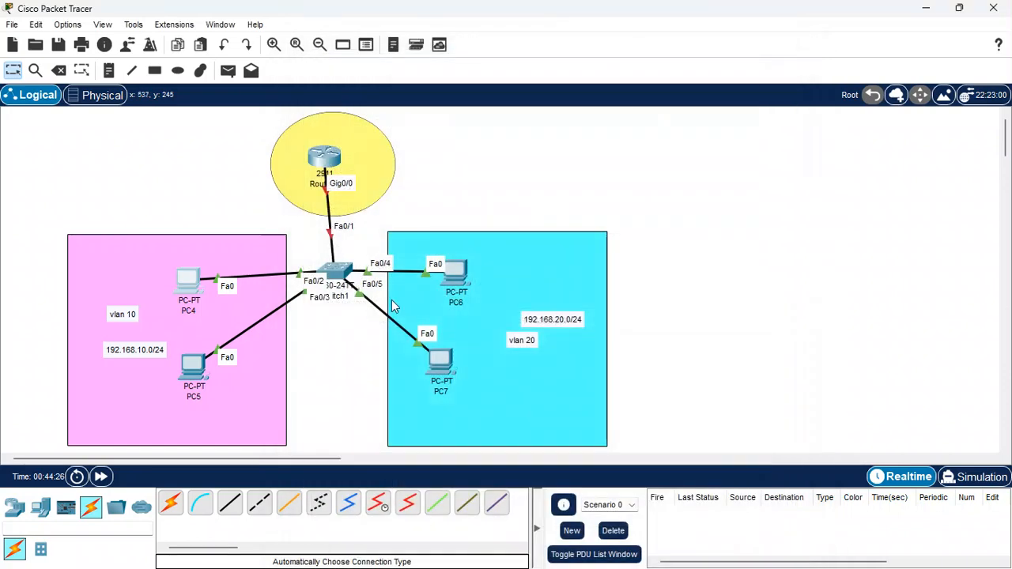
Step: Give PC5 the static IPv4 address 192.168.10.3 with subnet mask 255.255.255.0 and close its window
click(195, 366)
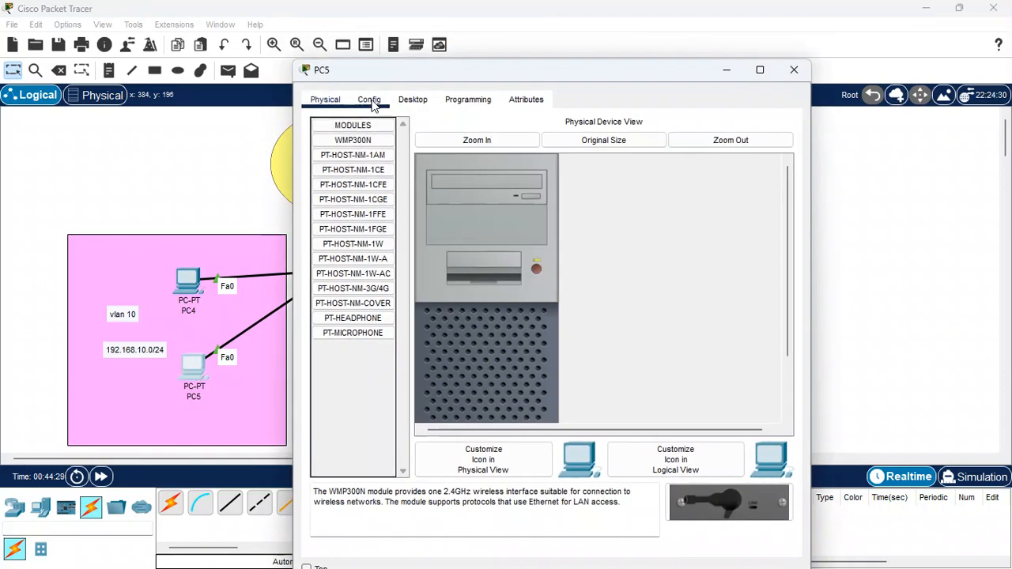
click(412, 100)
click(346, 174)
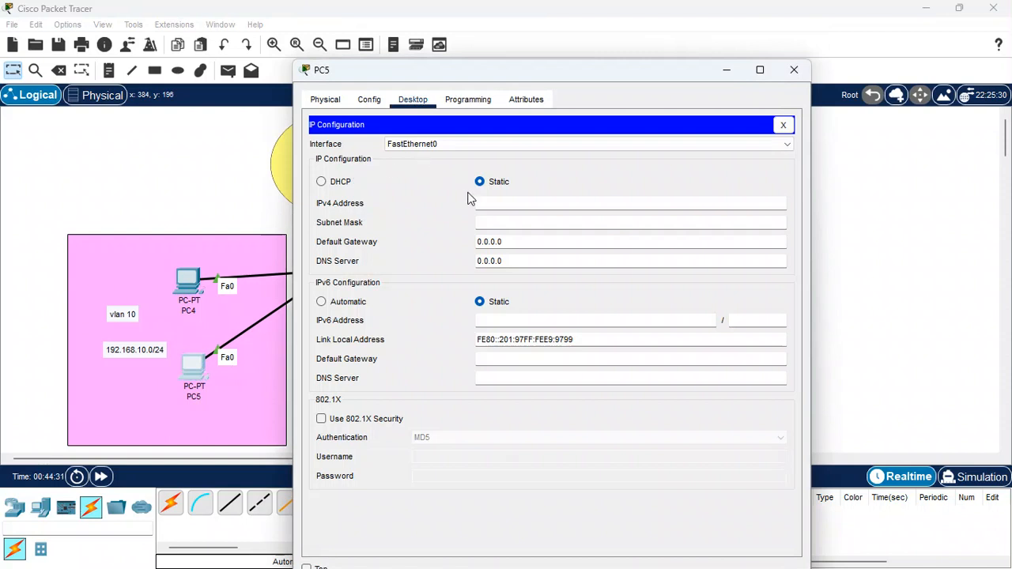
click(493, 205)
text(192)
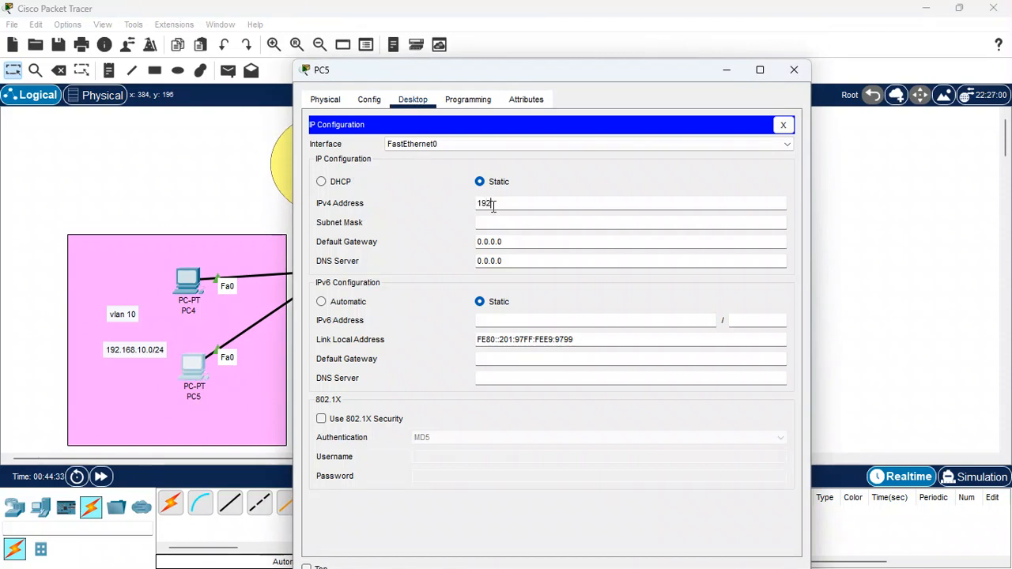
text(.168.10.3)
click(503, 222)
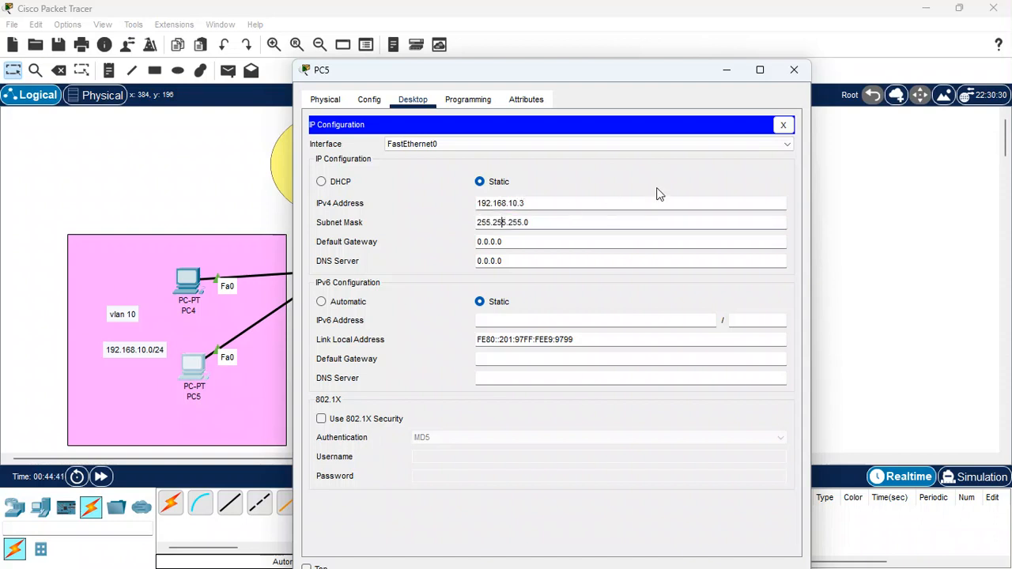
click(794, 69)
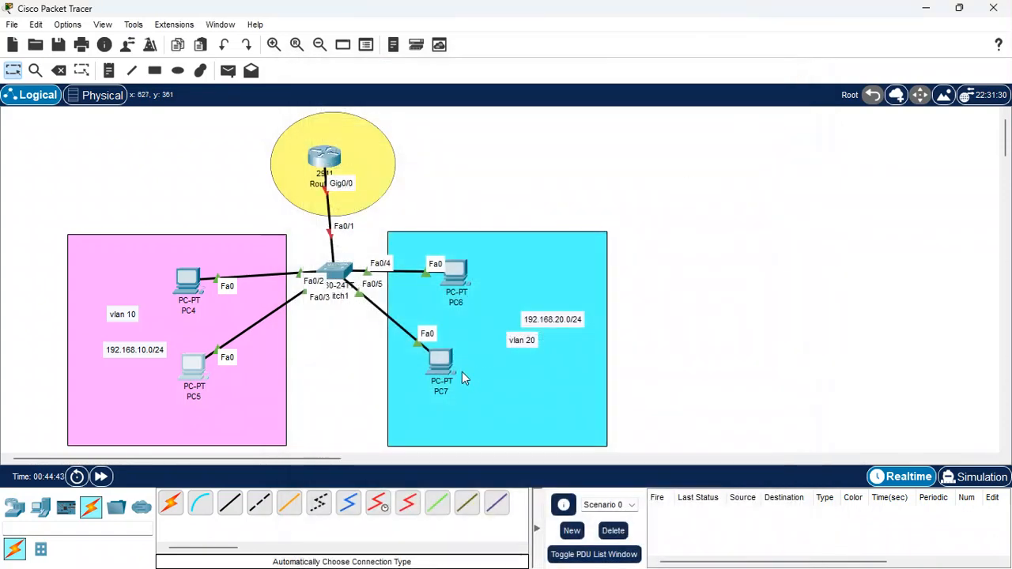
Step: Give PC7 the static IPv4 address 192.168.20.2 with subnet mask 255.255.255.0 and close its window
click(441, 361)
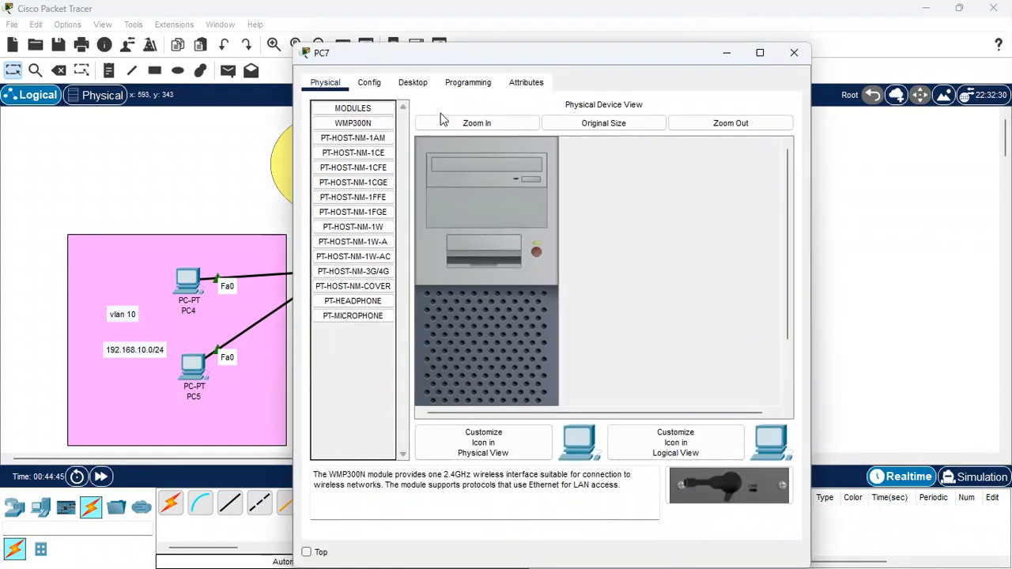
click(413, 82)
click(385, 134)
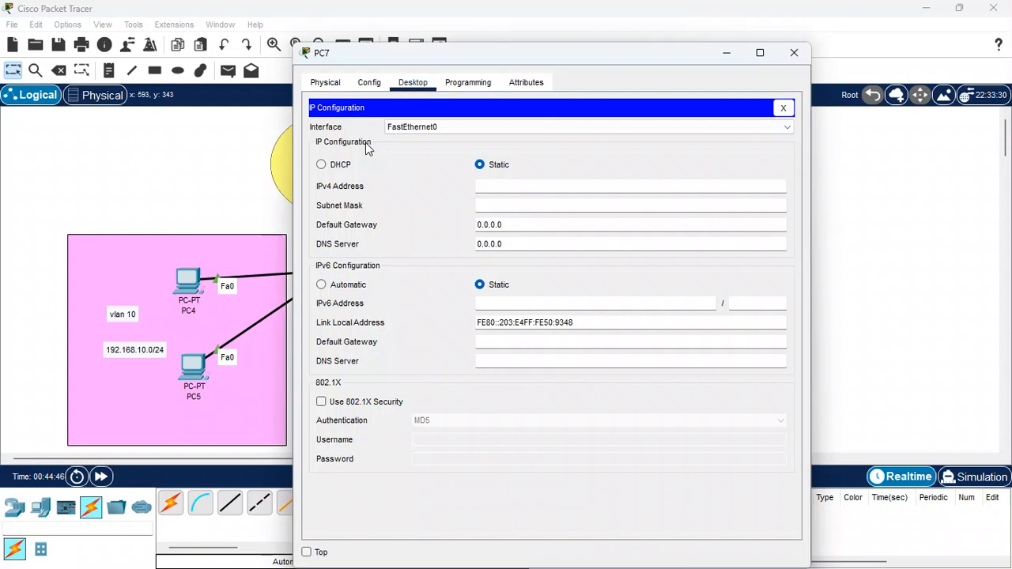
click(495, 185)
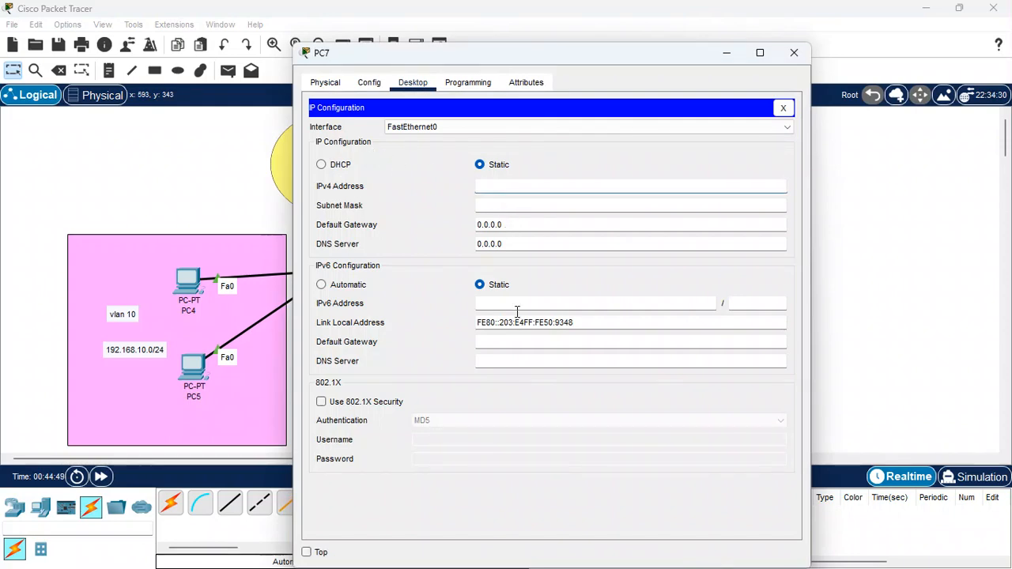
text(192)
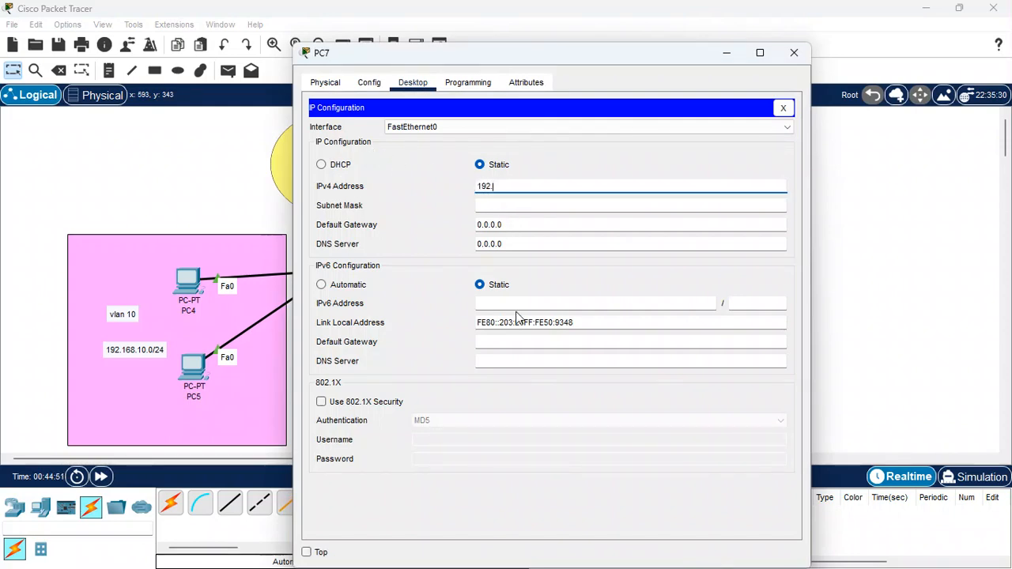
text(.168)
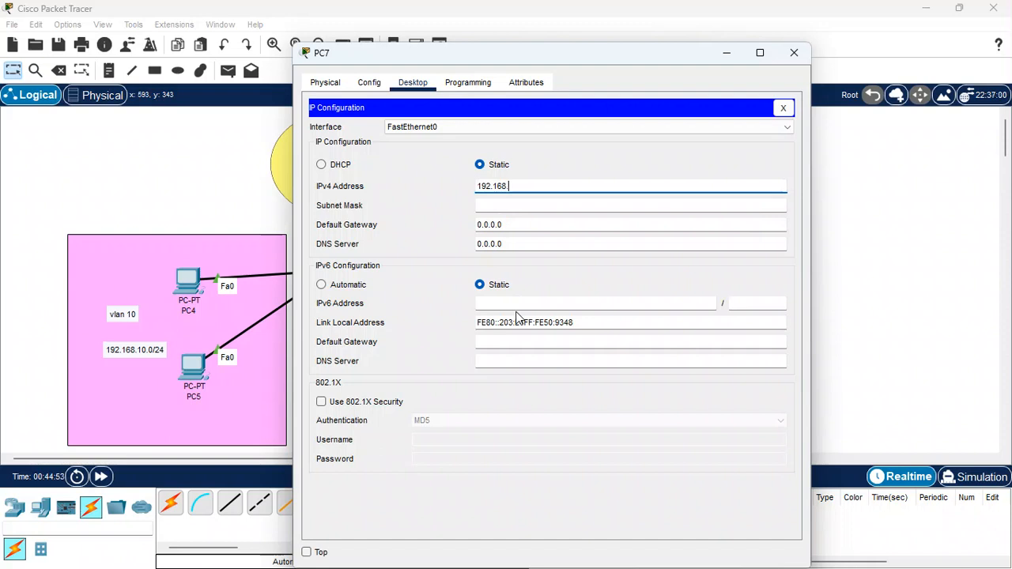
text(.20.2)
key(Tab)
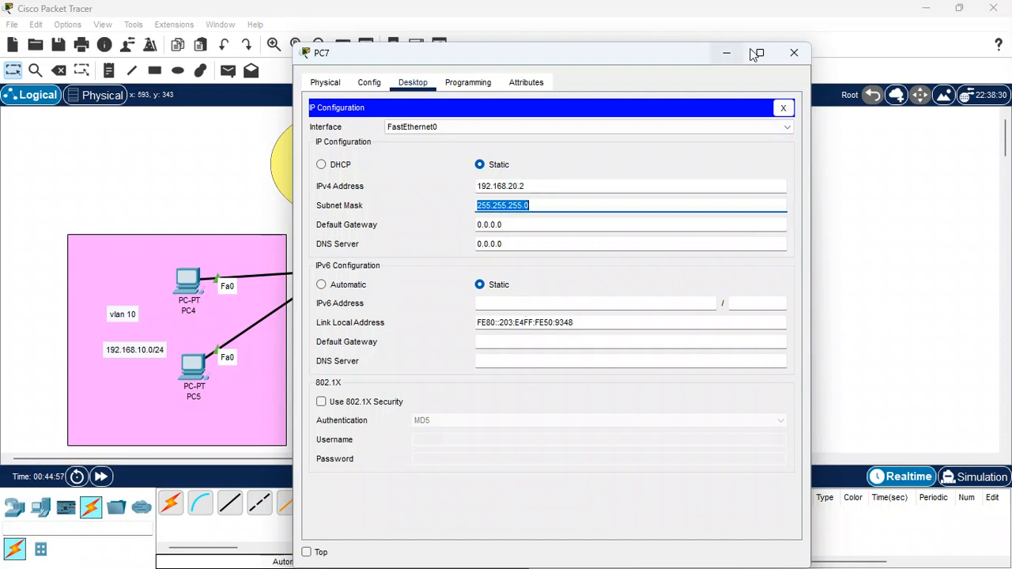
click(794, 52)
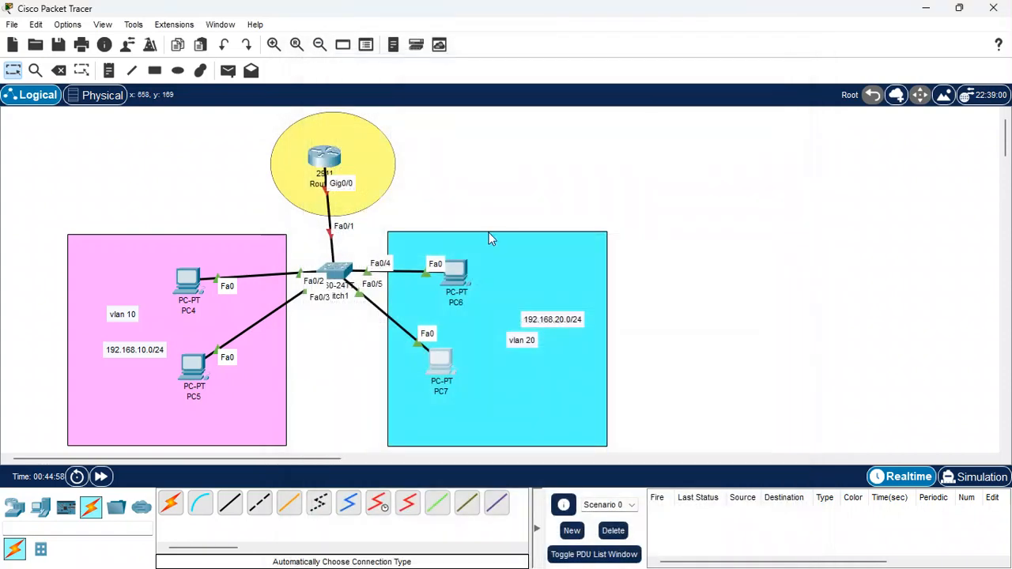
Step: Give PC6 the static IPv4 address 192.168.20.3 with subnet mask 255.255.255.0 and close its window
click(460, 265)
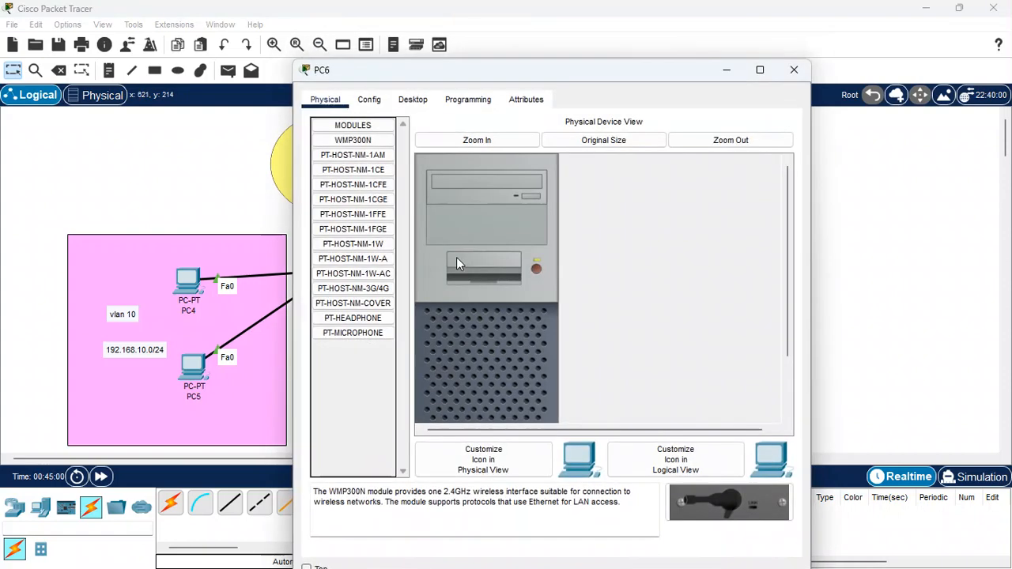
click(410, 99)
click(360, 157)
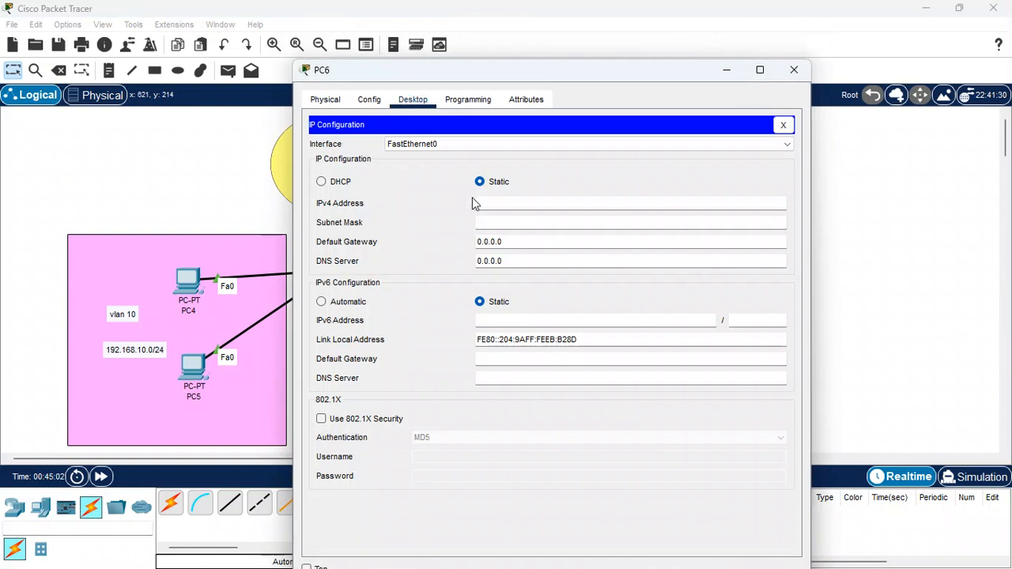
click(489, 204)
text(192.168.20.3)
click(492, 223)
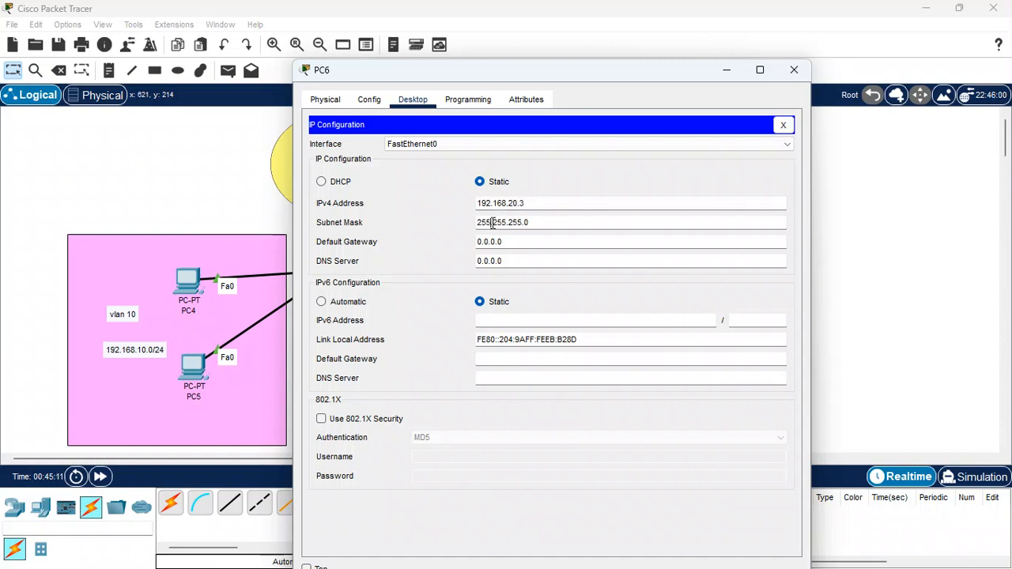
click(794, 70)
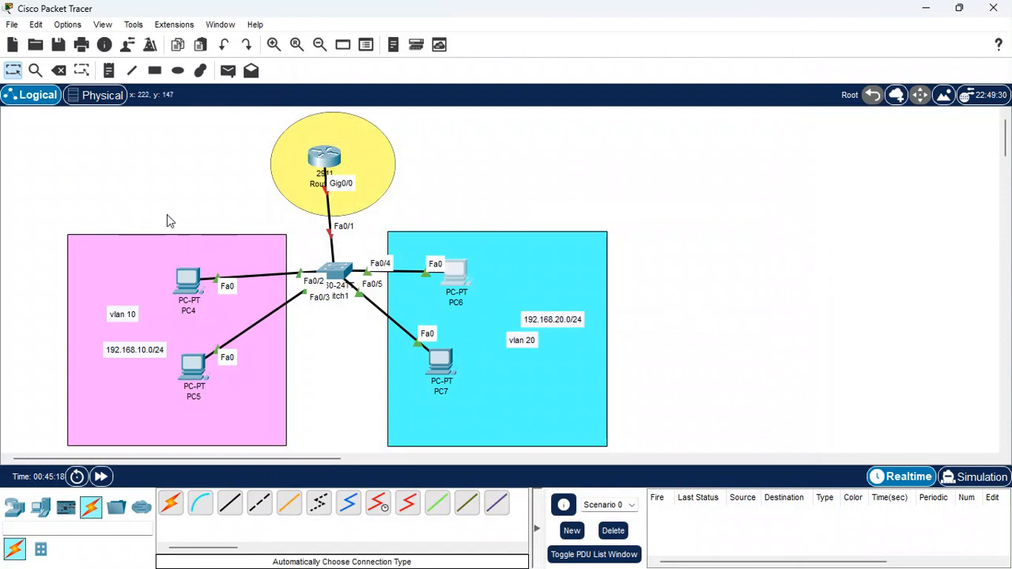
Step: Send a simple PDU from PC4 to PC5 to test connectivity within VLAN 10
click(228, 72)
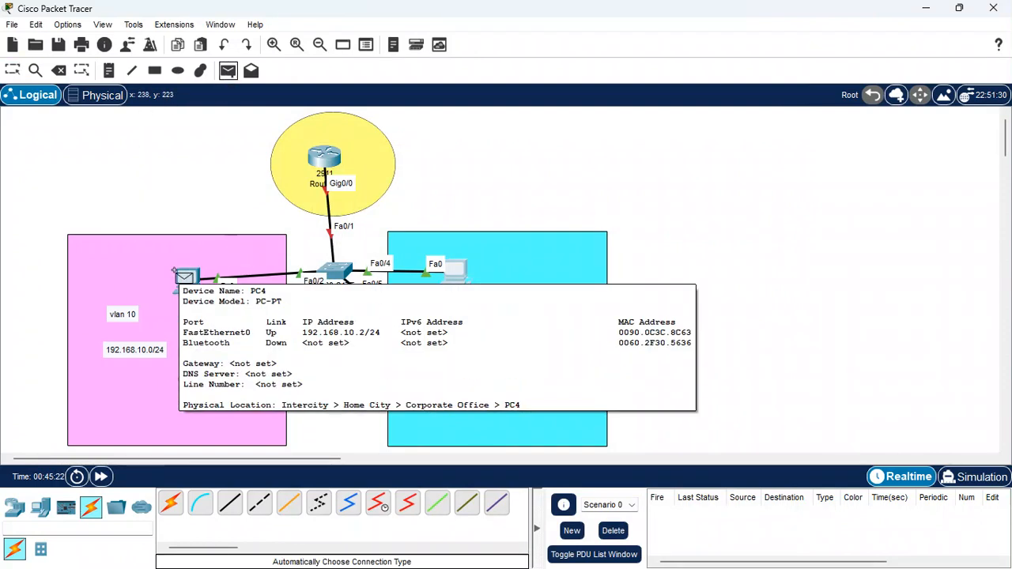
click(176, 272)
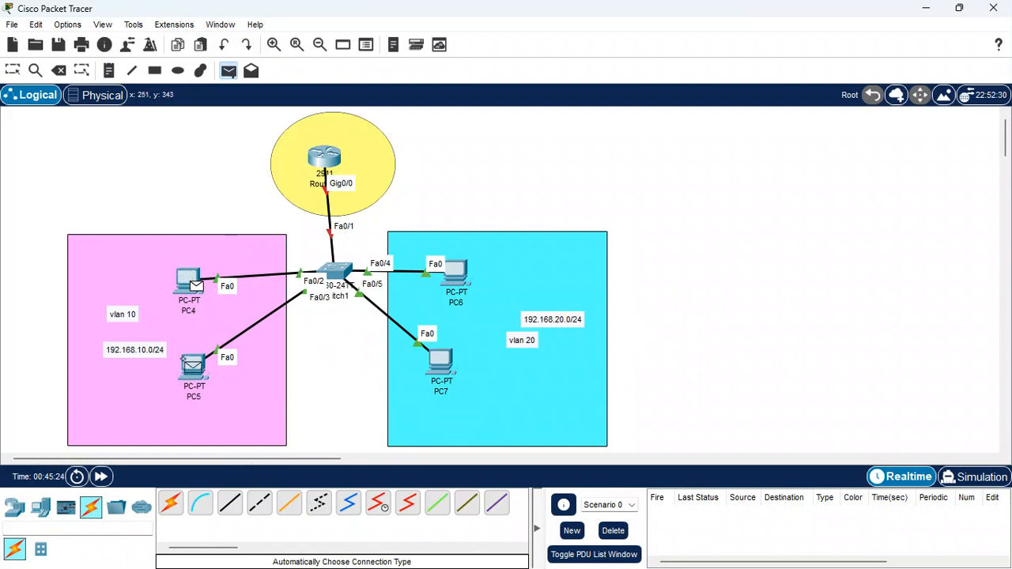
mouse_move(192, 364)
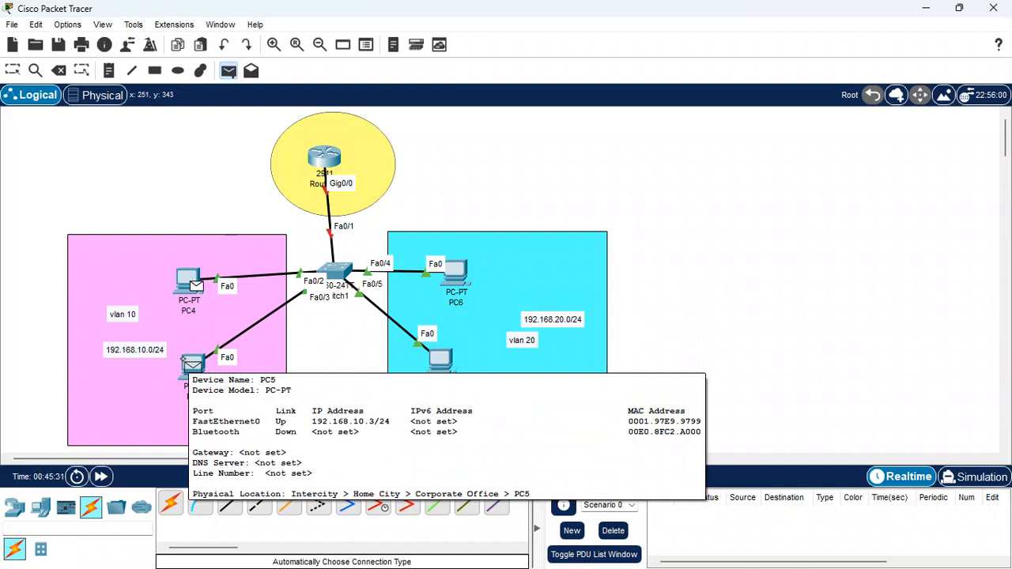
click(193, 365)
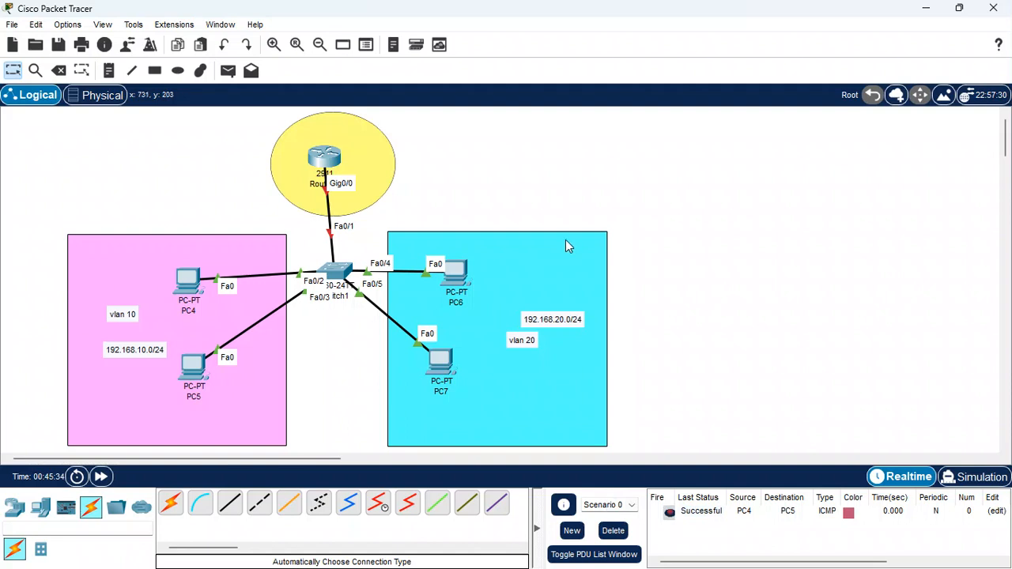
Step: Send a simple PDU from PC6 to PC7 to test connectivity within VLAN 20
click(227, 71)
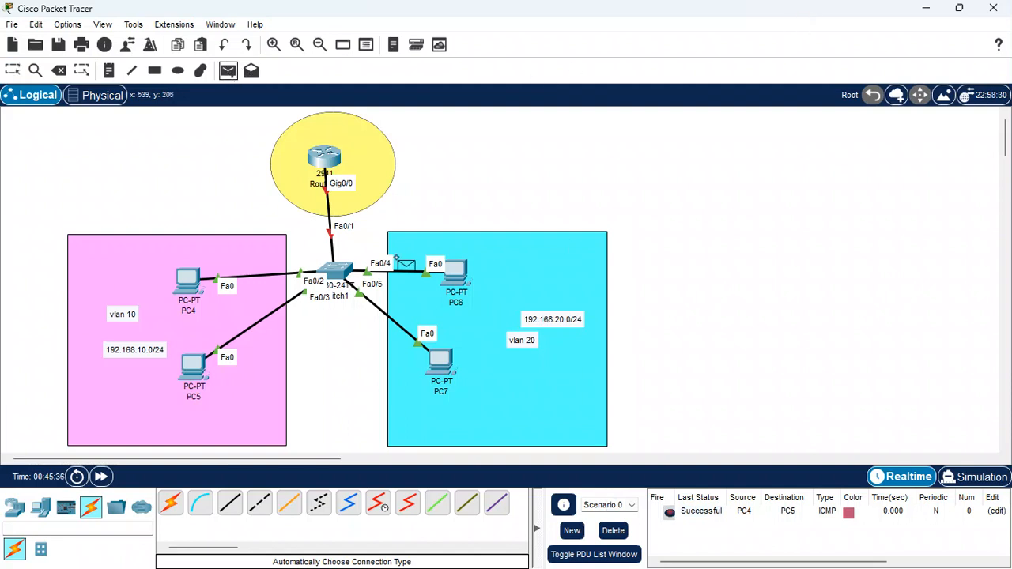
click(457, 272)
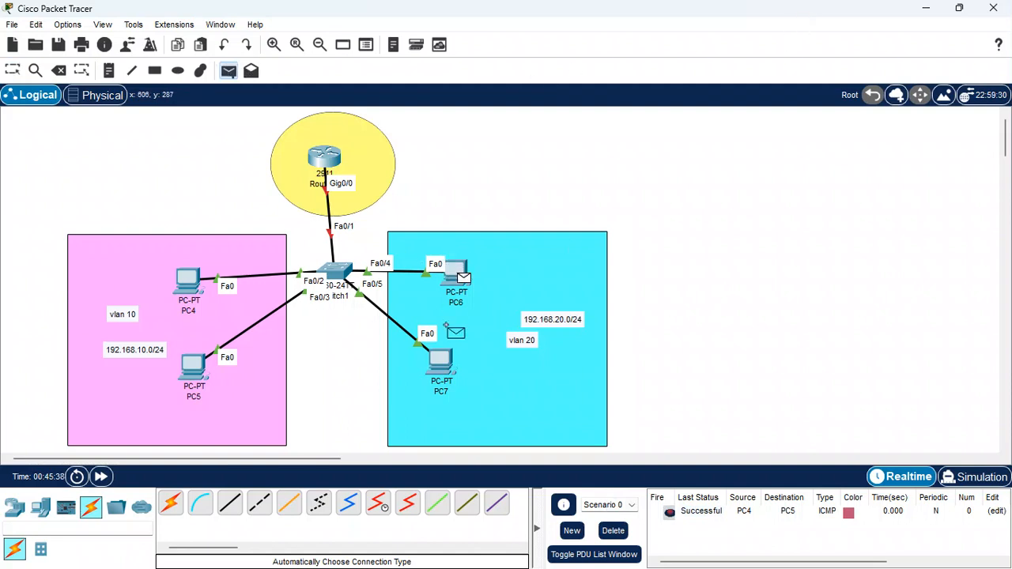
click(441, 358)
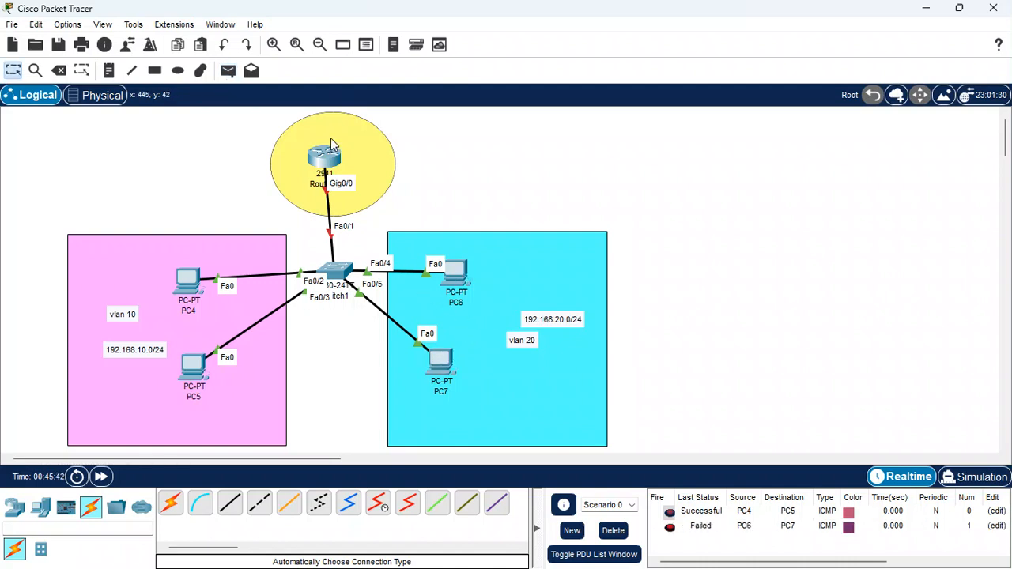
Step: Send another simple PDU from PC6 to PC7 to retest connectivity within VLAN 20
click(227, 71)
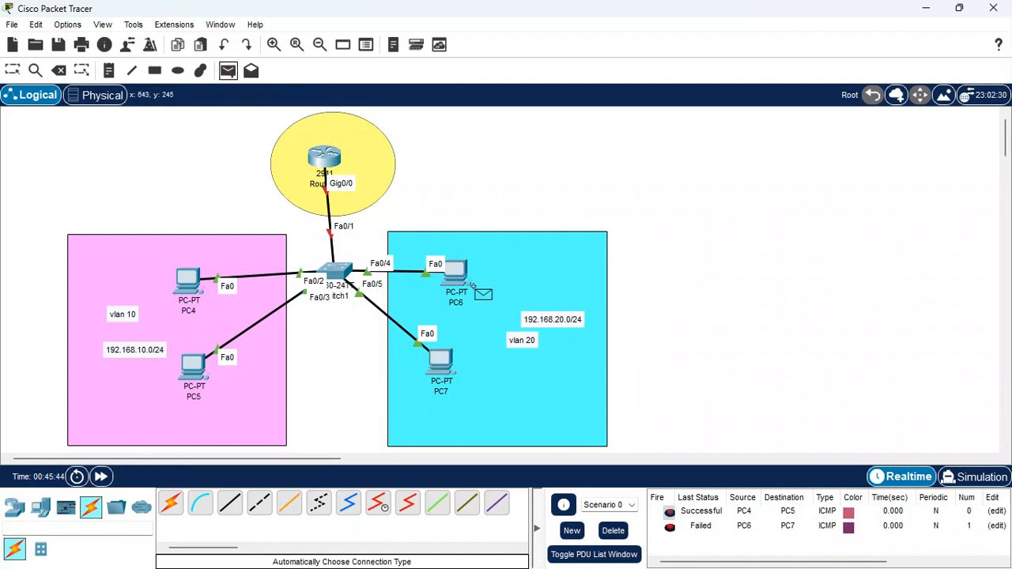
click(458, 275)
click(439, 359)
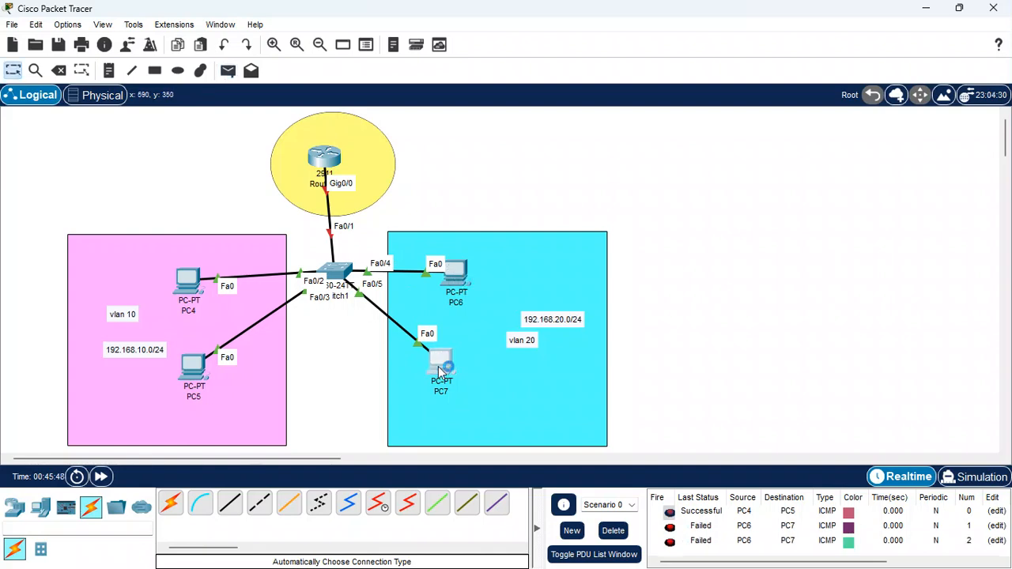
Step: Check the IP configuration of PC7 and PC6, including the IPv4 address and subnet mask, and close their windows
click(440, 366)
click(349, 161)
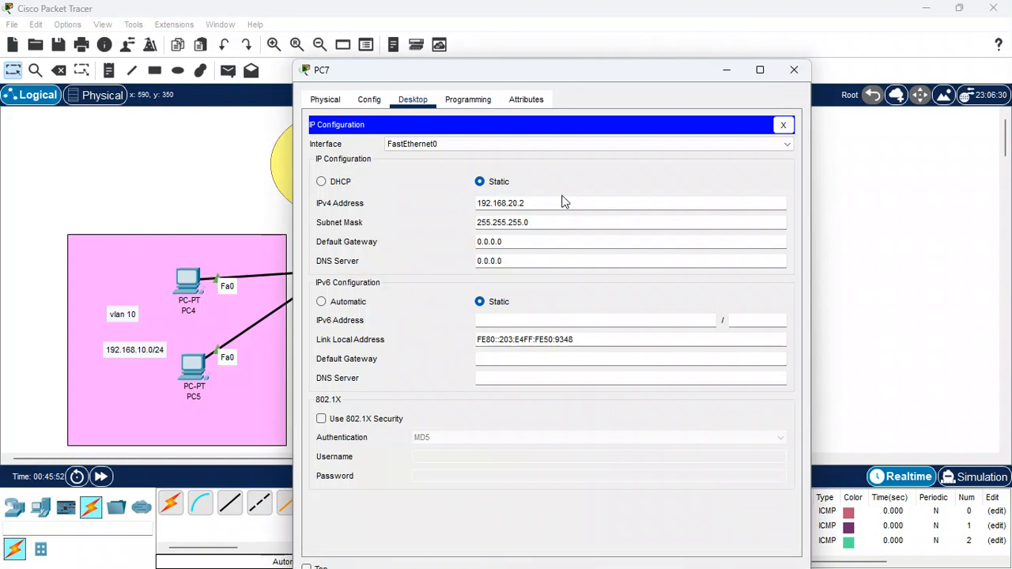
click(786, 79)
click(454, 271)
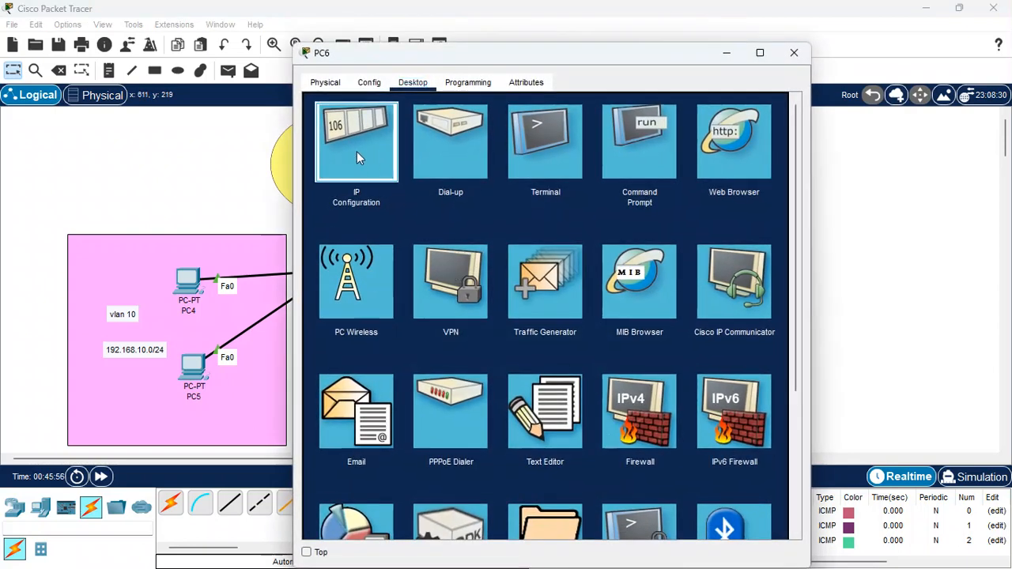
click(356, 151)
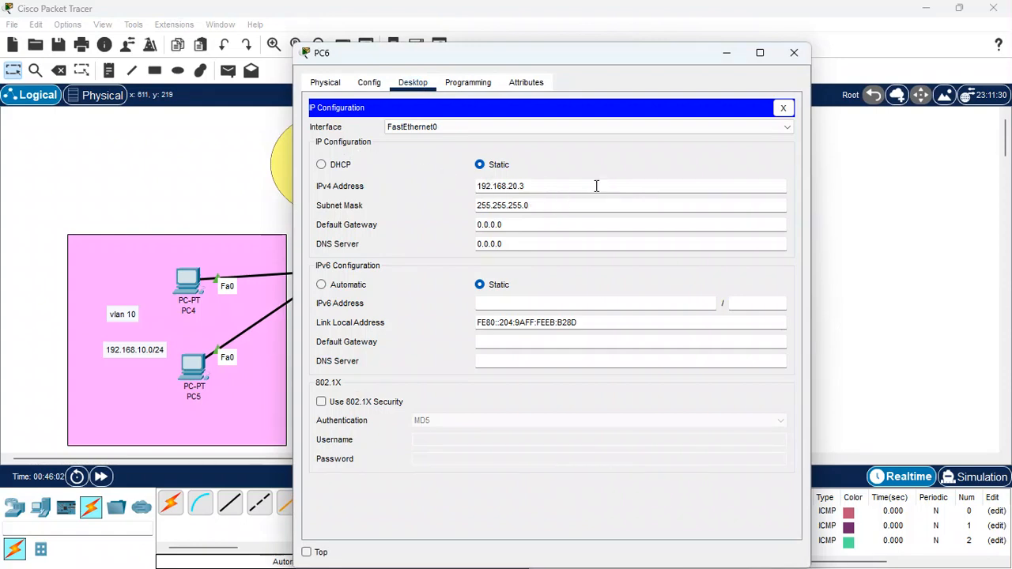
click(794, 53)
click(441, 359)
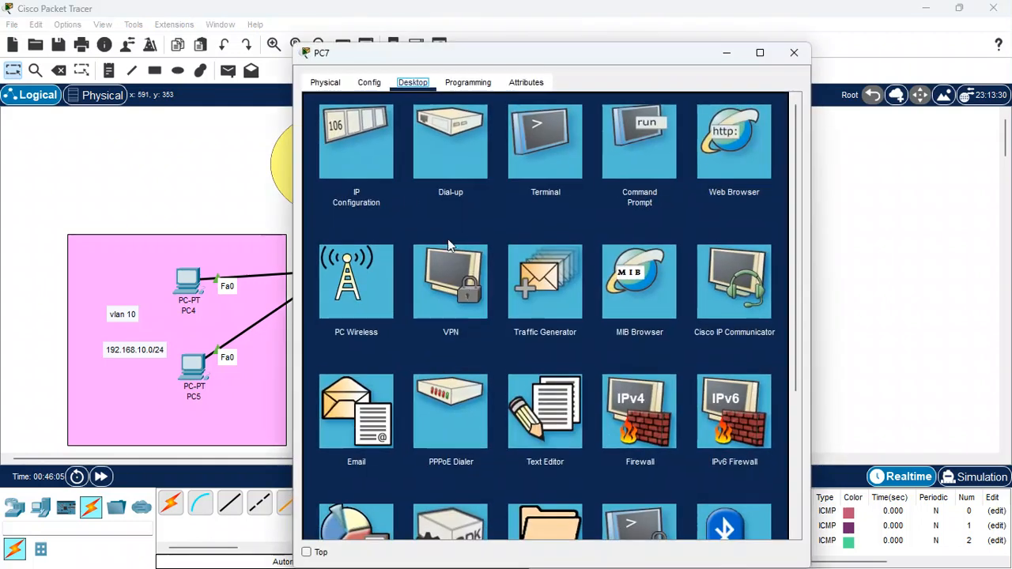
click(375, 166)
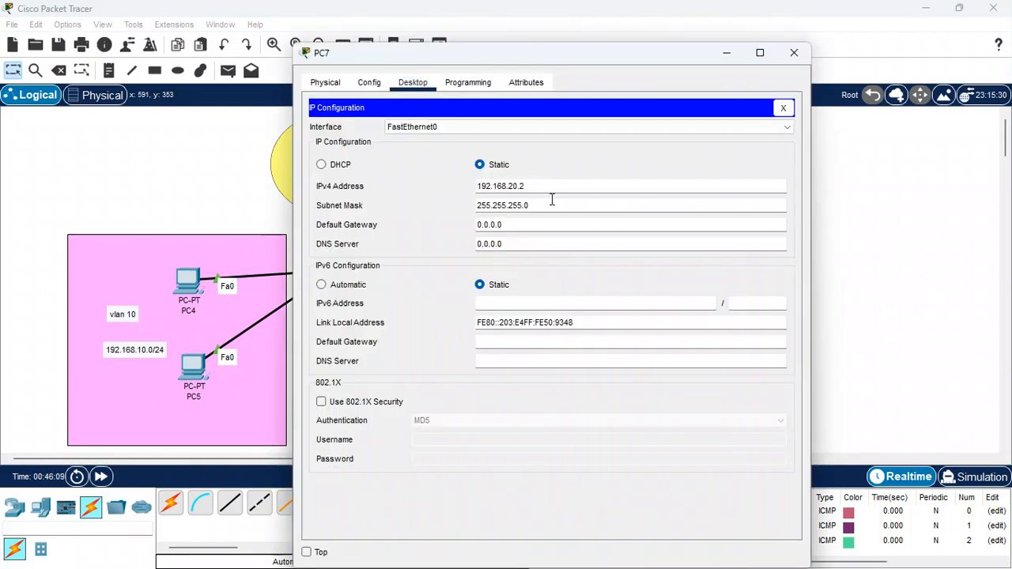
click(793, 54)
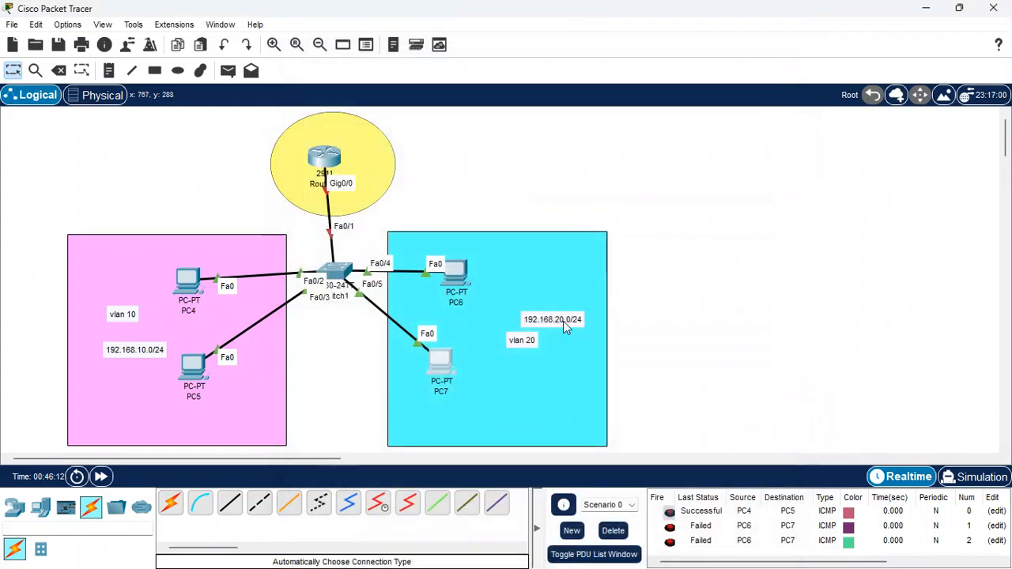
Step: Delete Scenario 0's test PDUs to empty the PDU list
click(500, 379)
click(716, 288)
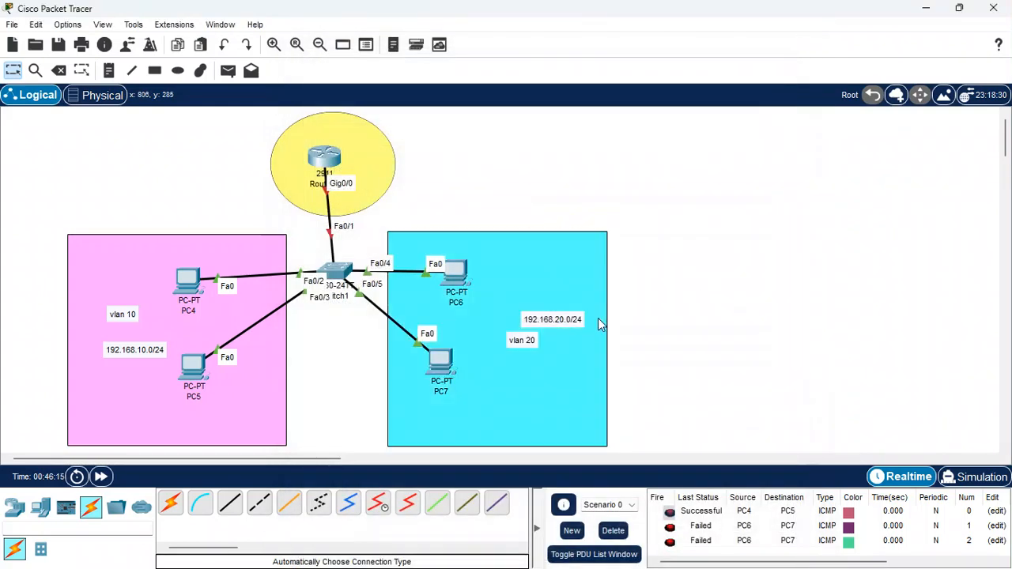
click(613, 531)
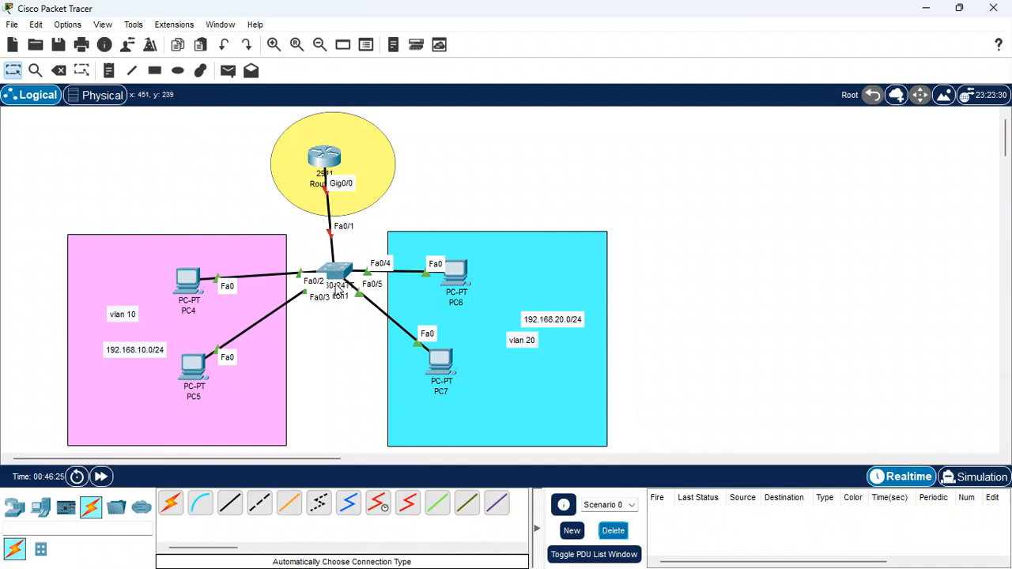
Step: Open Switch1's command line and review the port configuration commands entered so far
click(333, 279)
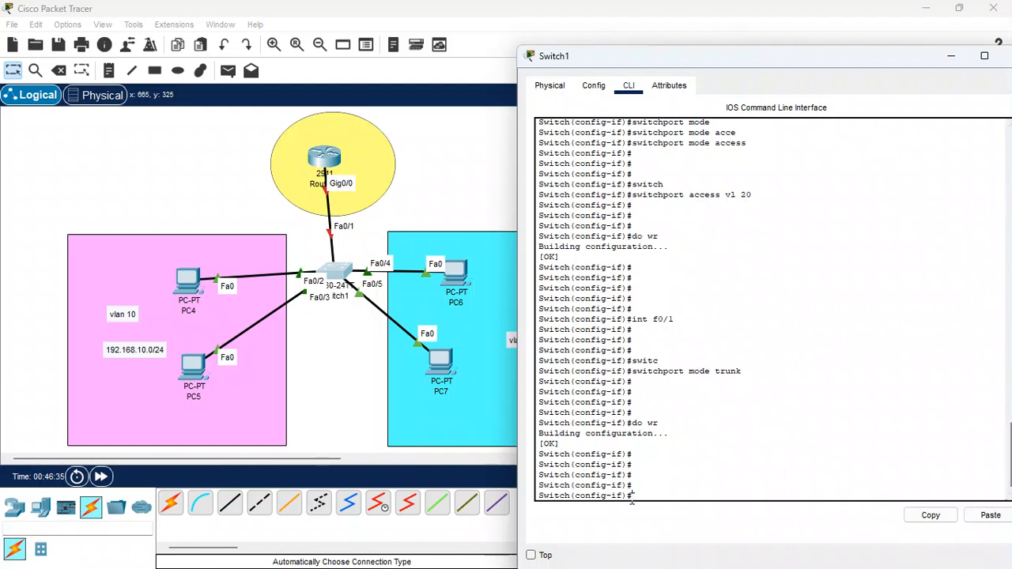
text(do)
drag(740, 56, 623, 67)
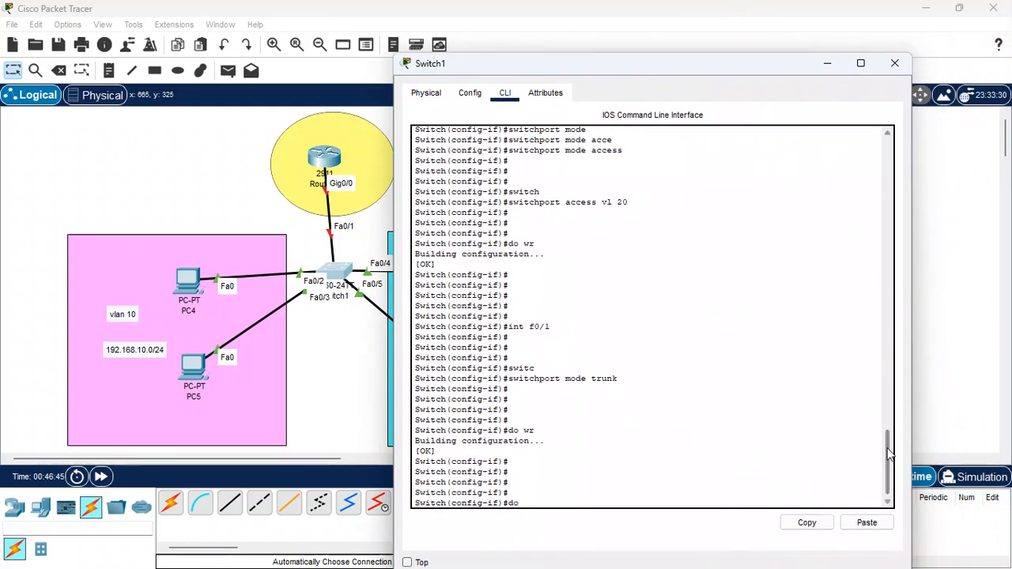
scroll(893, 437, up, 4)
drag(893, 433, 887, 480)
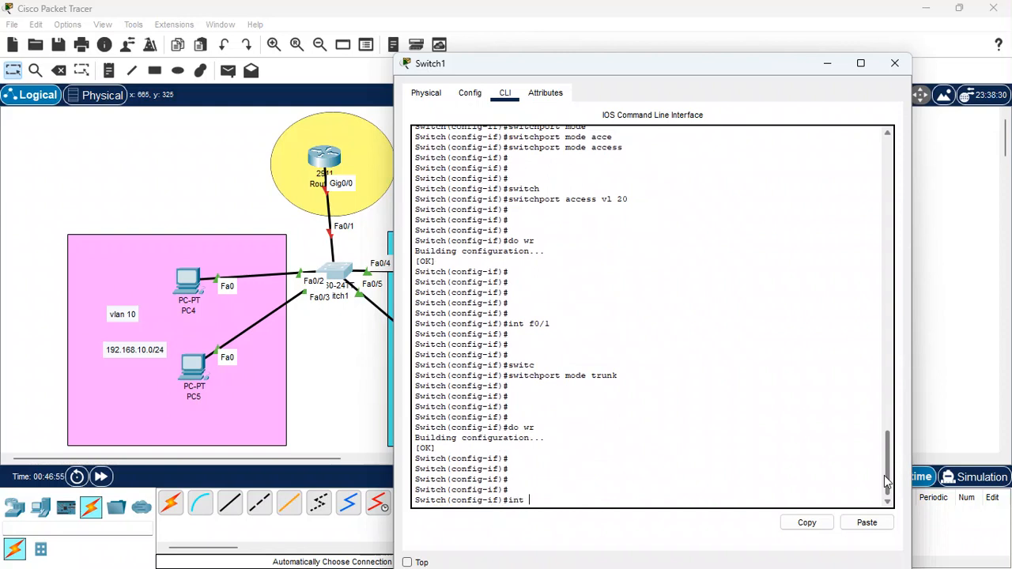
Step: Enter interface f0/5 on Switch1 and set it to access mode with switchport mode access
text(f0/)
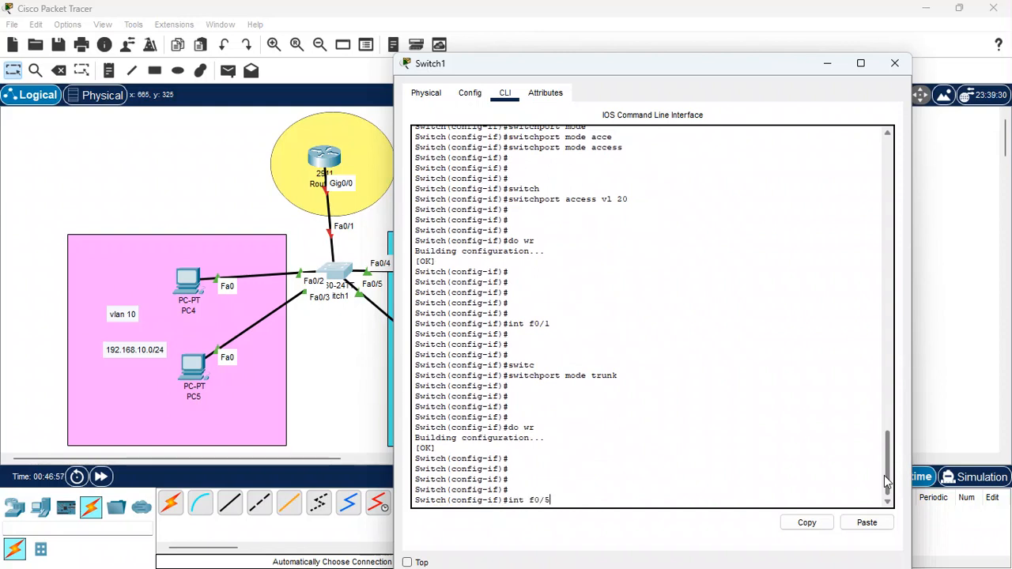
text(5)
key(Return)
key(Return)
key(Return)
text(sw)
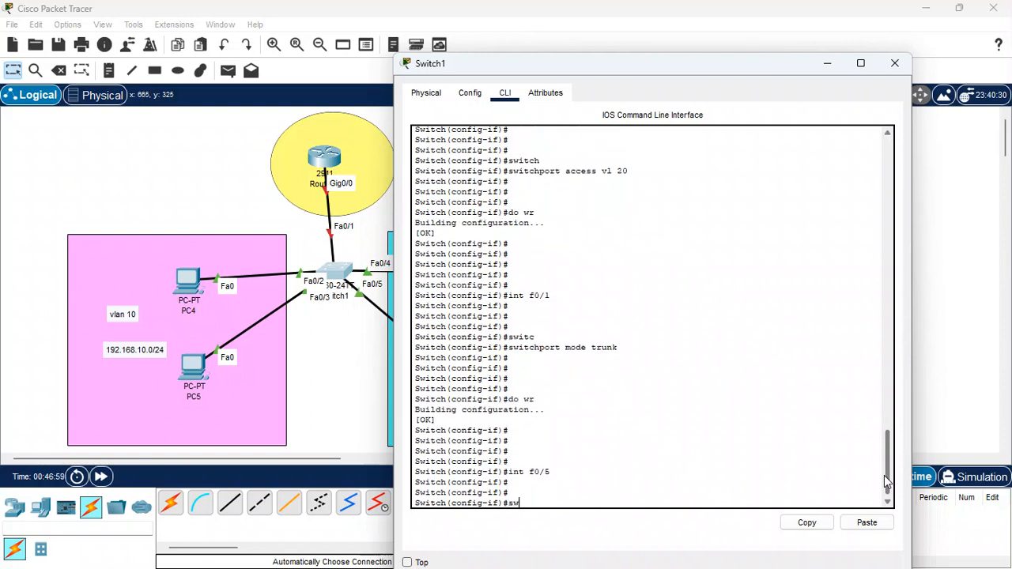
text(itc)
key(Tab)
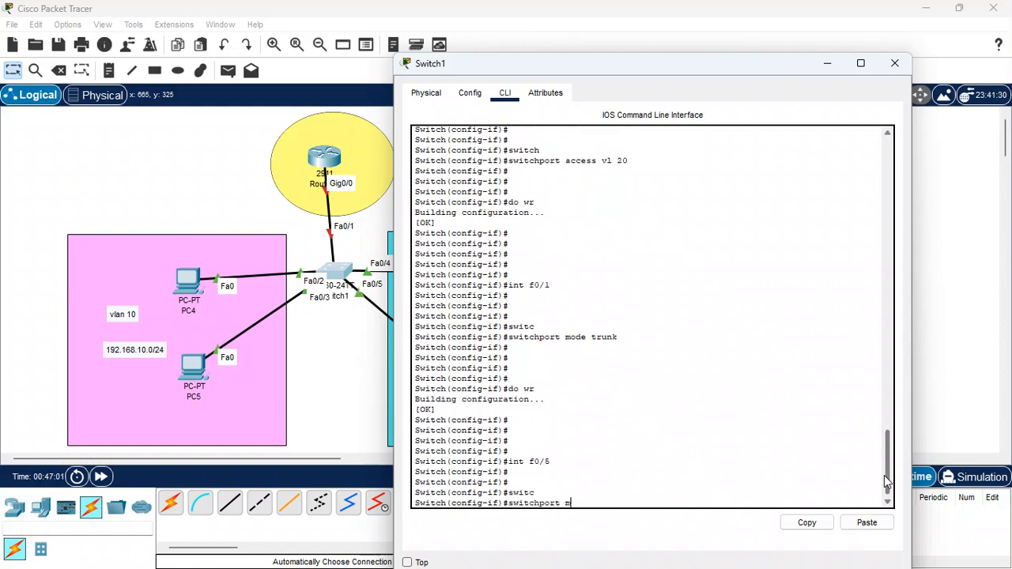
text(mode ac)
key(Tab)
key(Return)
key(Return)
key(Return)
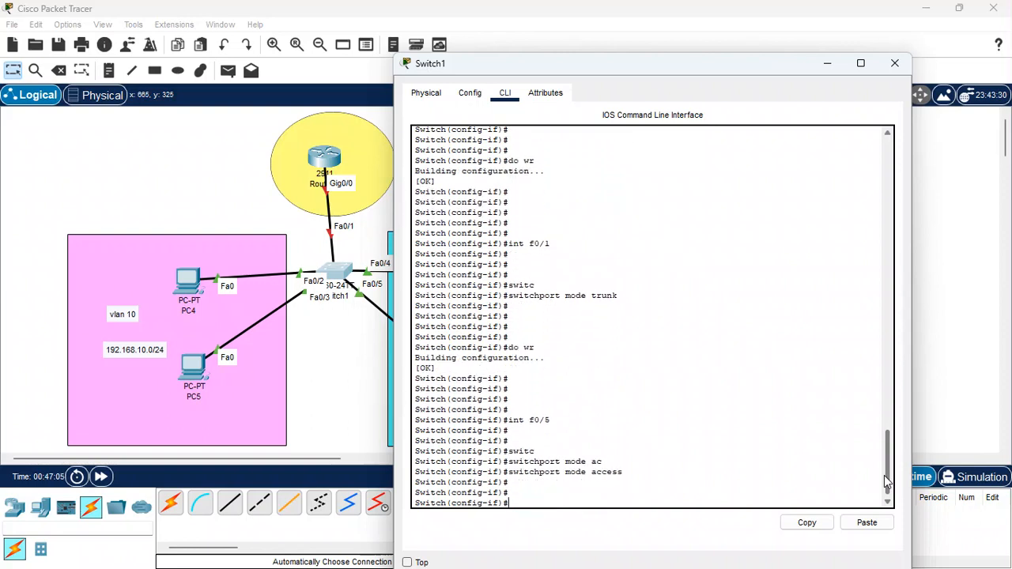
Step: Assign interface f0/5 to VLAN 20 with switchport access vl 20
text(swit)
key(Tab)
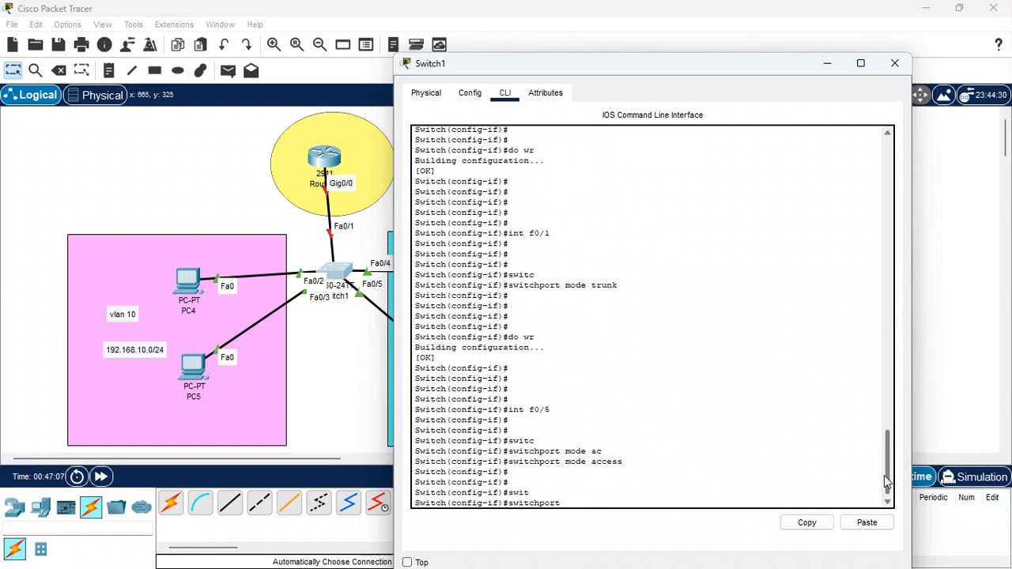
text(acces)
key(Tab)
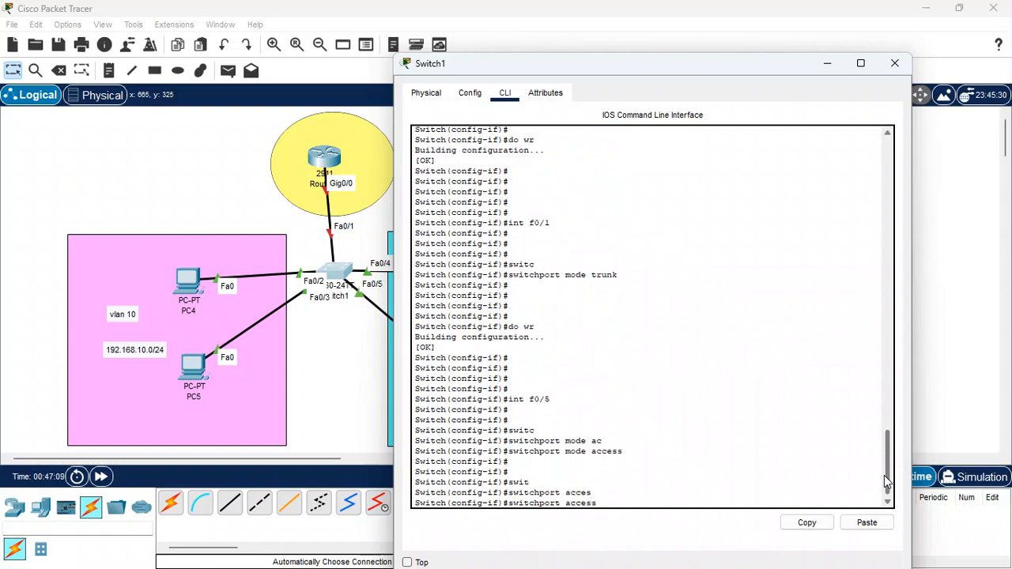
text(vl)
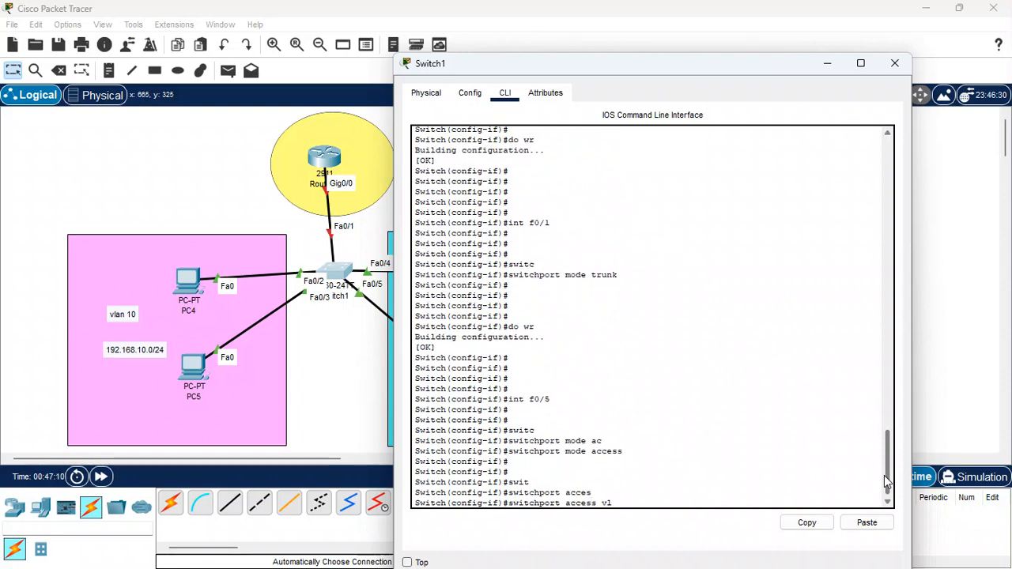
text( 20)
key(Return)
key(Return)
key(Return)
key(Return)
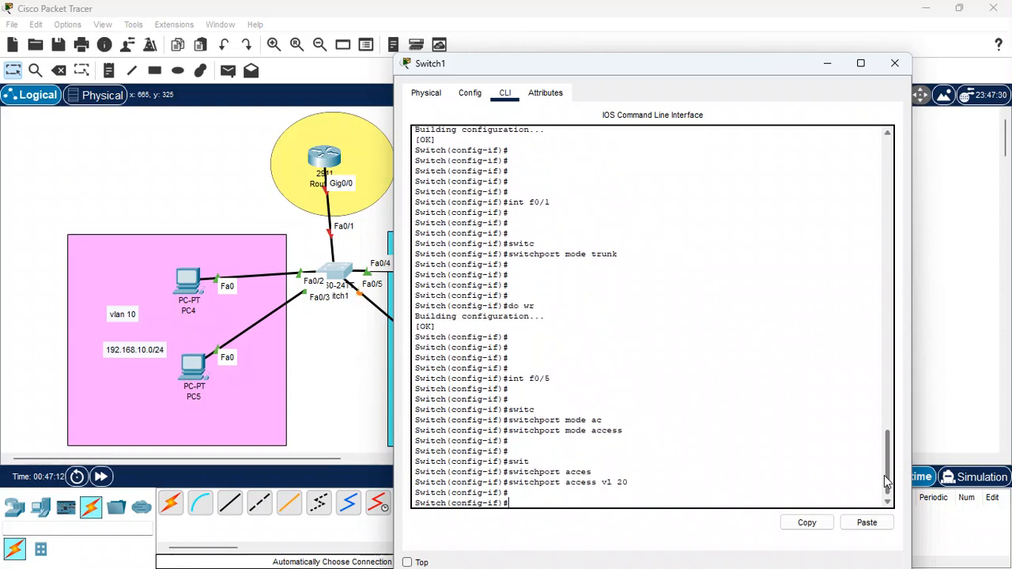
Step: Save Switch1's configuration with do wr and minimize its window
text(do wr)
key(Return)
key(Return)
key(Return)
key(Return)
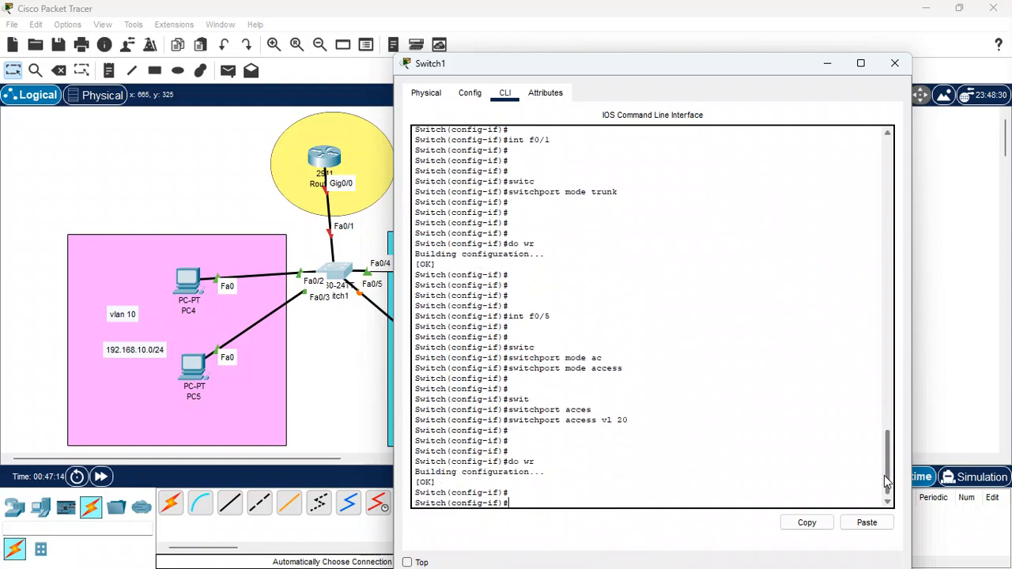
click(825, 65)
Step: Send two simple PDUs from PC6 to PC7 to test VLAN 20 with the reconfigured f0/5 port
click(228, 70)
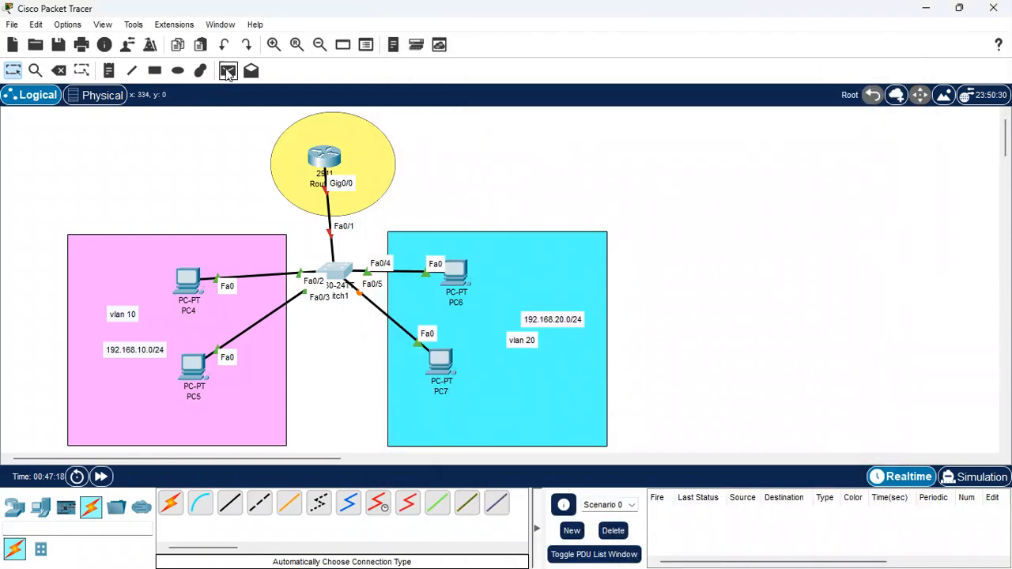
click(460, 271)
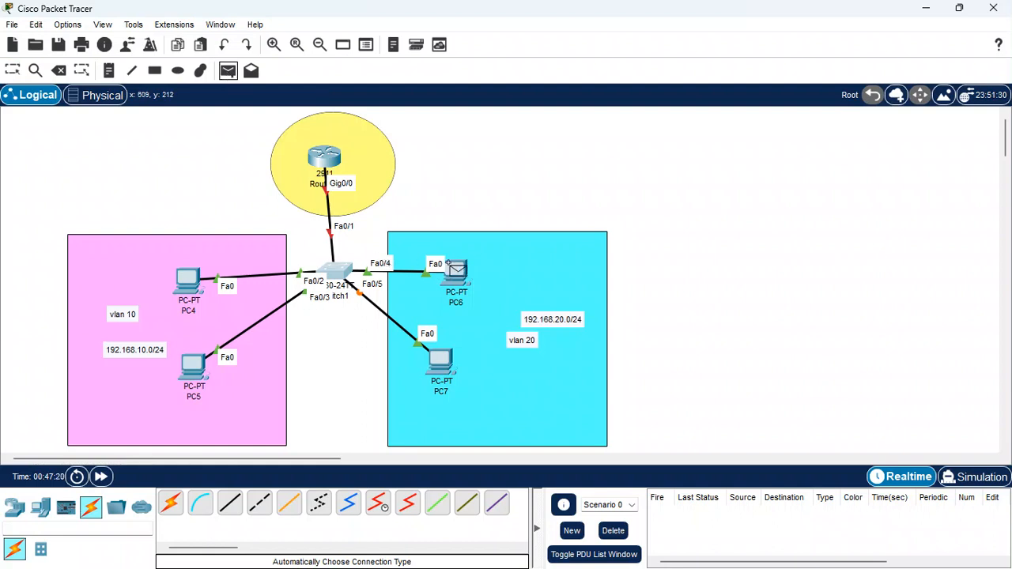
click(440, 360)
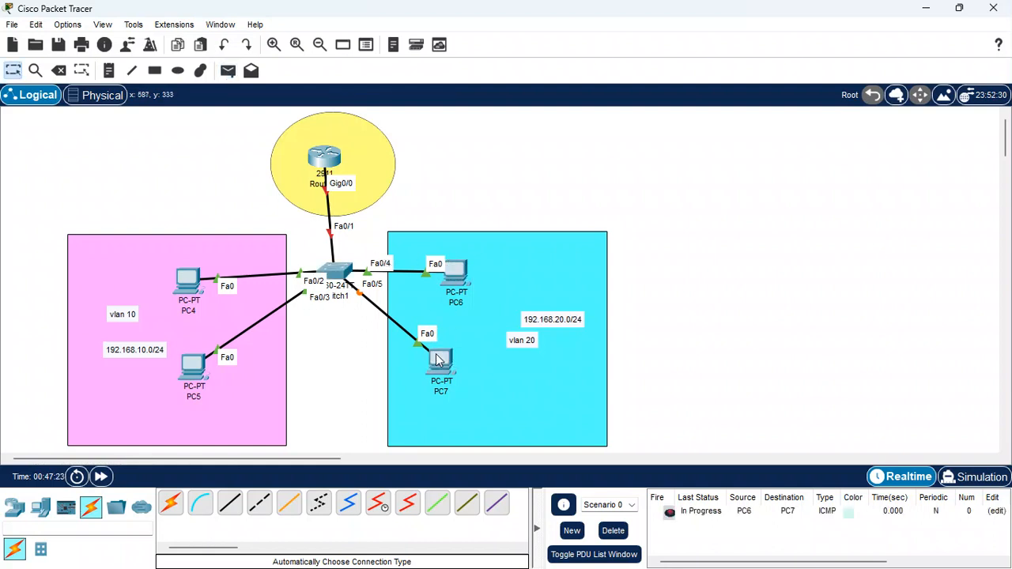
click(226, 75)
click(459, 273)
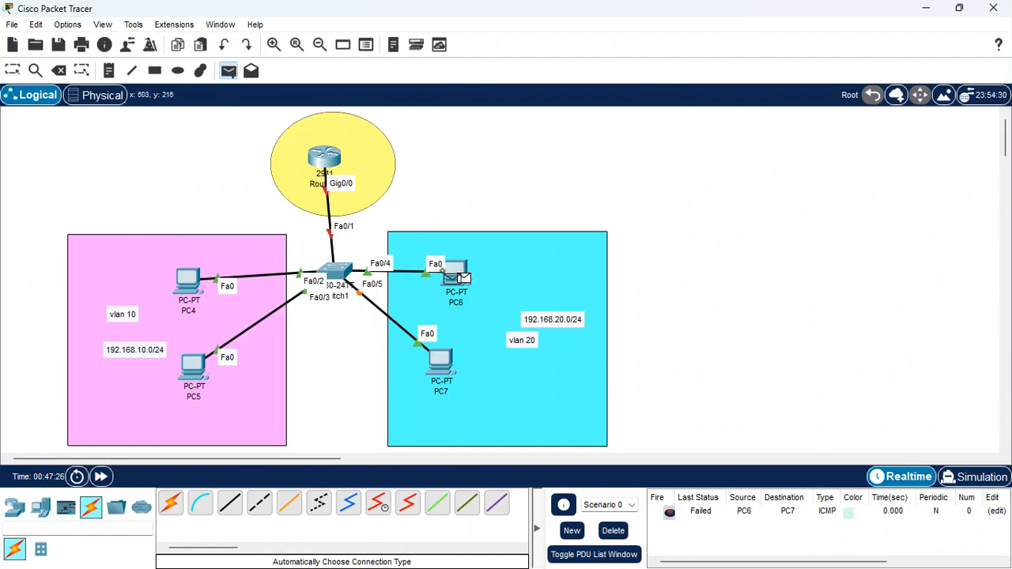
click(440, 360)
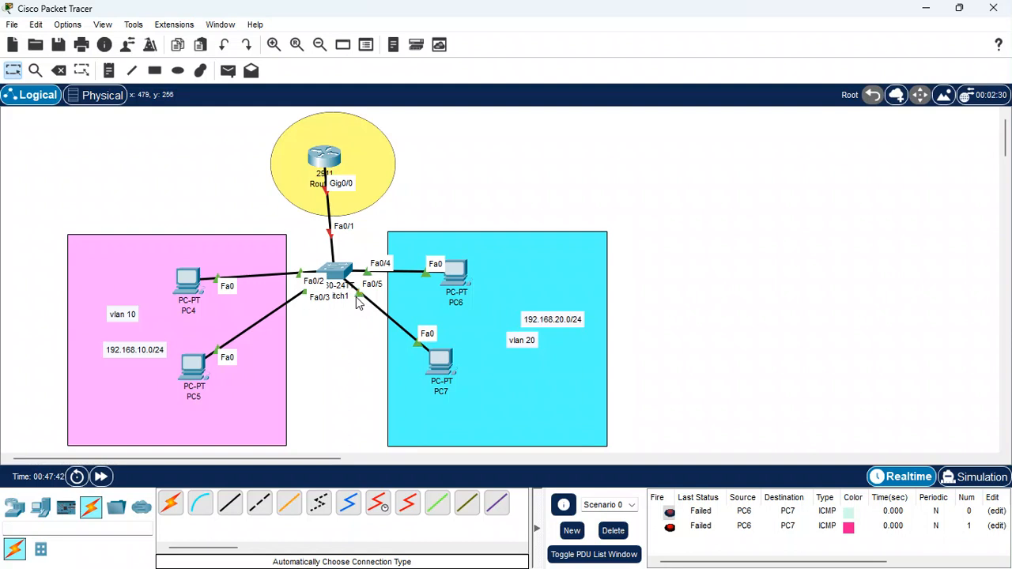
Step: Clear the PDU list and send a fresh simple PDU from PC6 to PC7
click(227, 71)
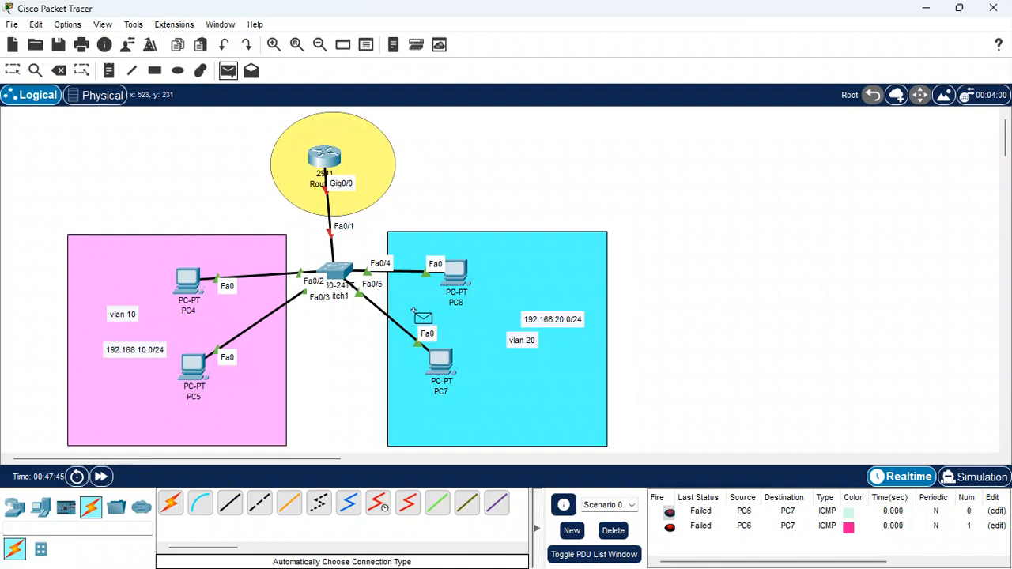
click(612, 531)
click(455, 273)
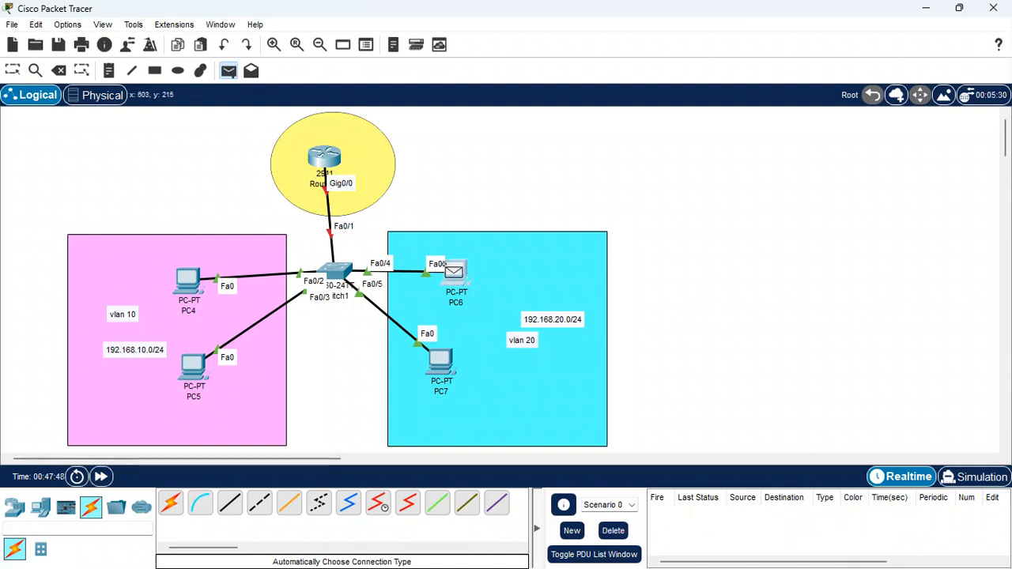
click(440, 357)
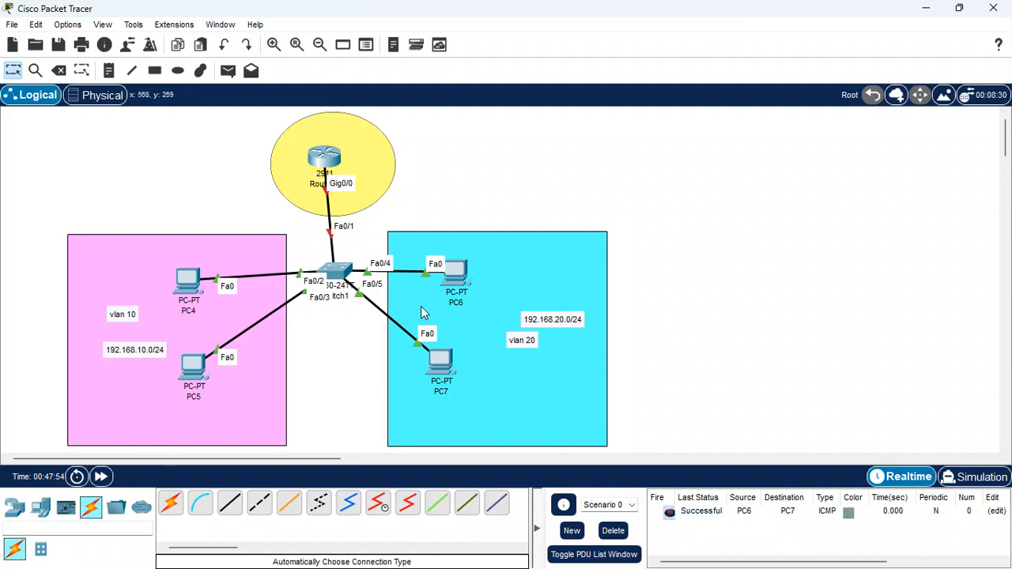
Step: Send a simple PDU from PC4 to PC6 to test connectivity between VLAN 10 and VLAN 20
click(227, 70)
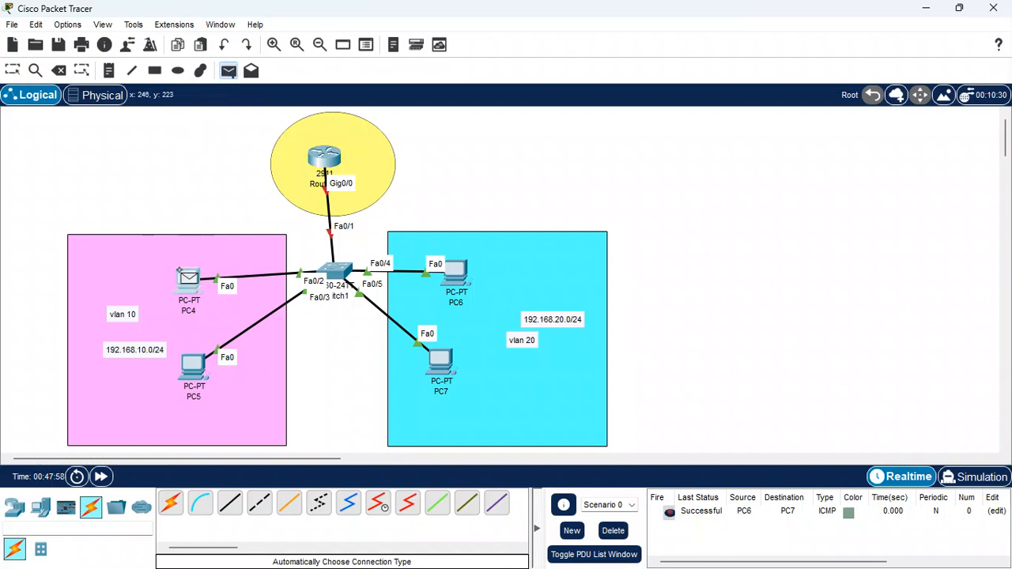
click(188, 280)
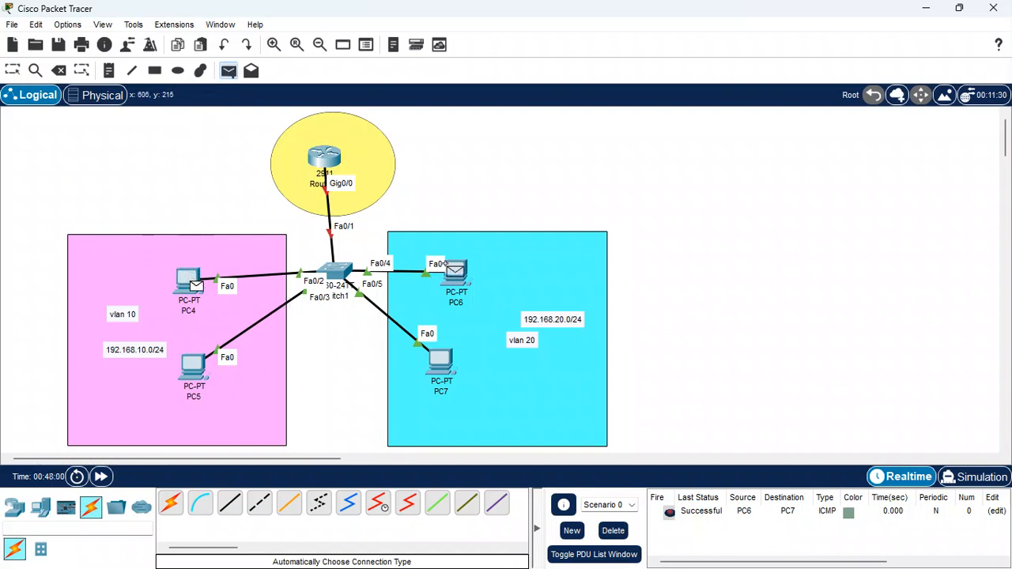
click(452, 271)
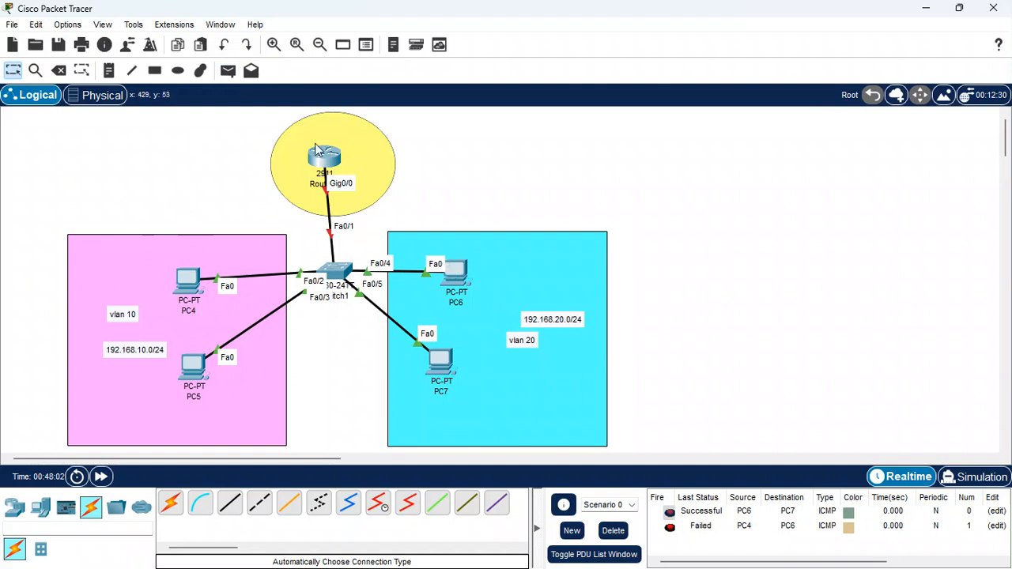
Step: Send simple PDUs from PC4 to PC6 and from PC5 to PC7 to test connectivity between the VLANs
click(226, 71)
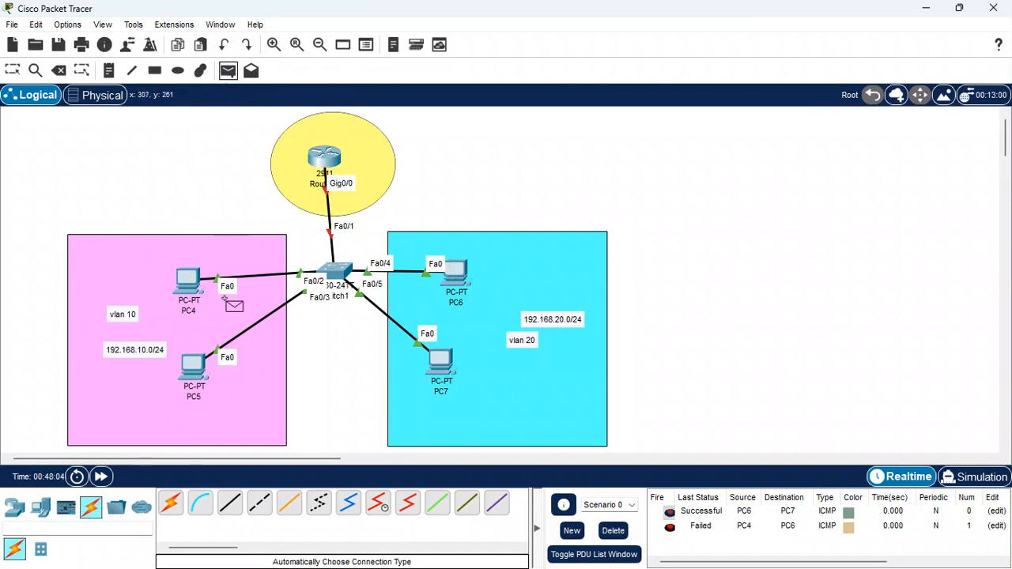
click(190, 280)
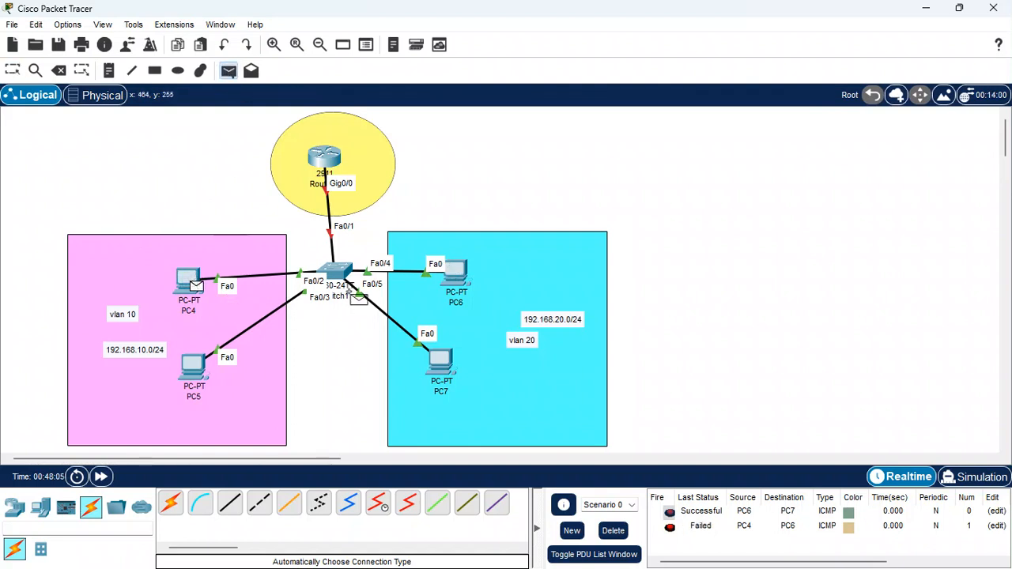
click(453, 272)
click(227, 71)
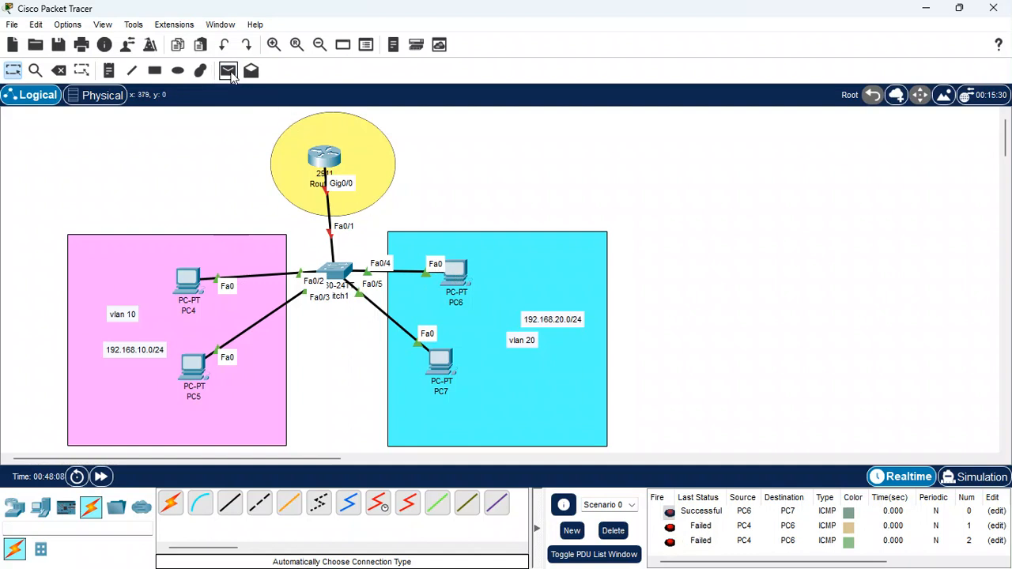
click(188, 365)
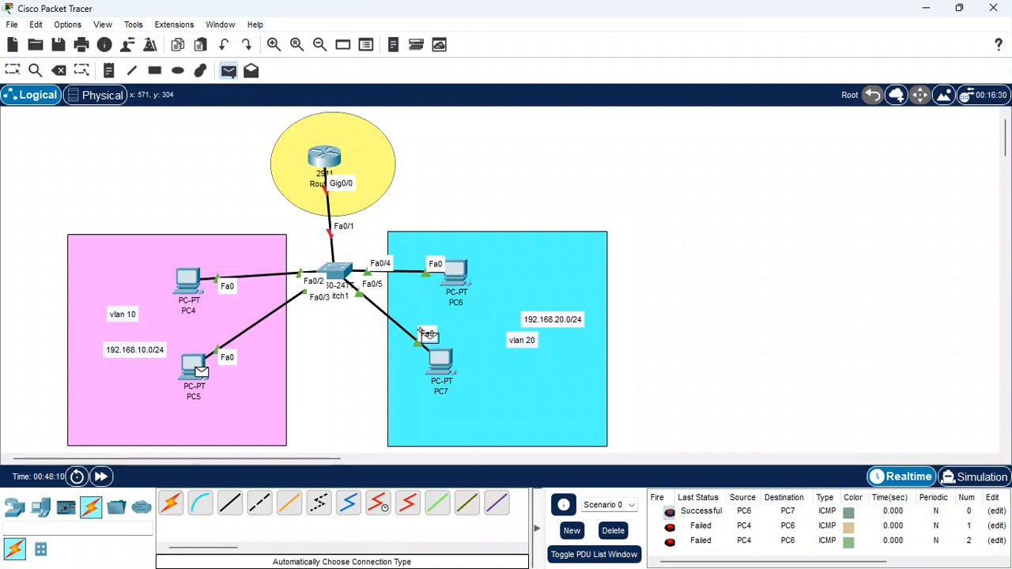
click(447, 369)
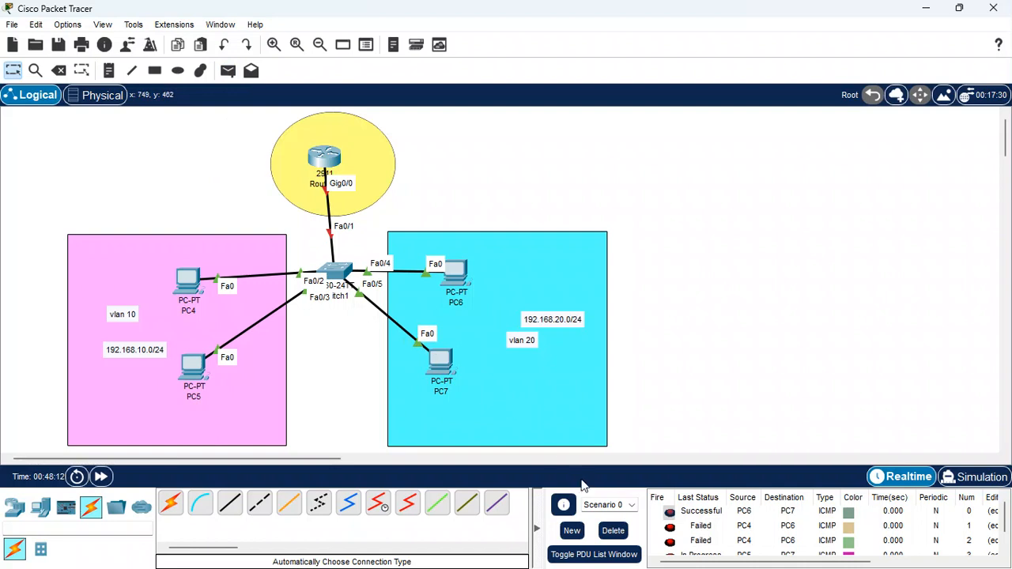
Step: Clear the PDU list, send another simple PDU from PC4 to PC6, and delete it from the list
click(609, 531)
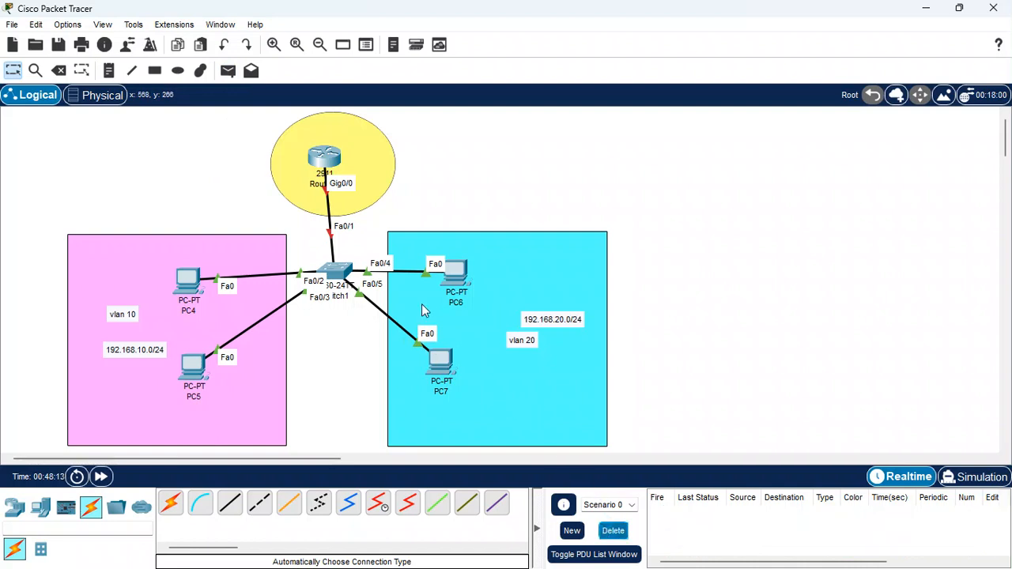
click(228, 71)
click(190, 278)
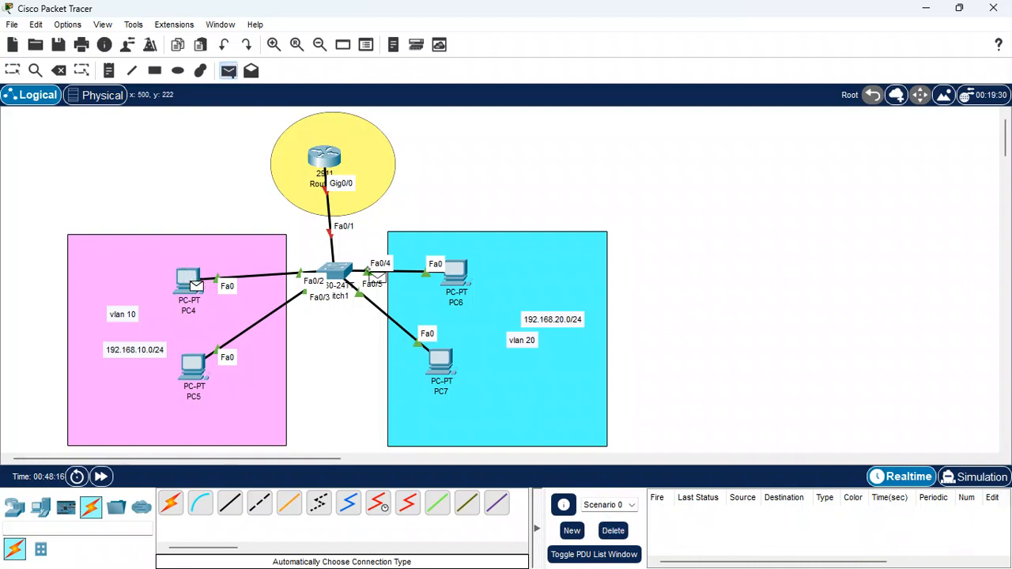
click(455, 271)
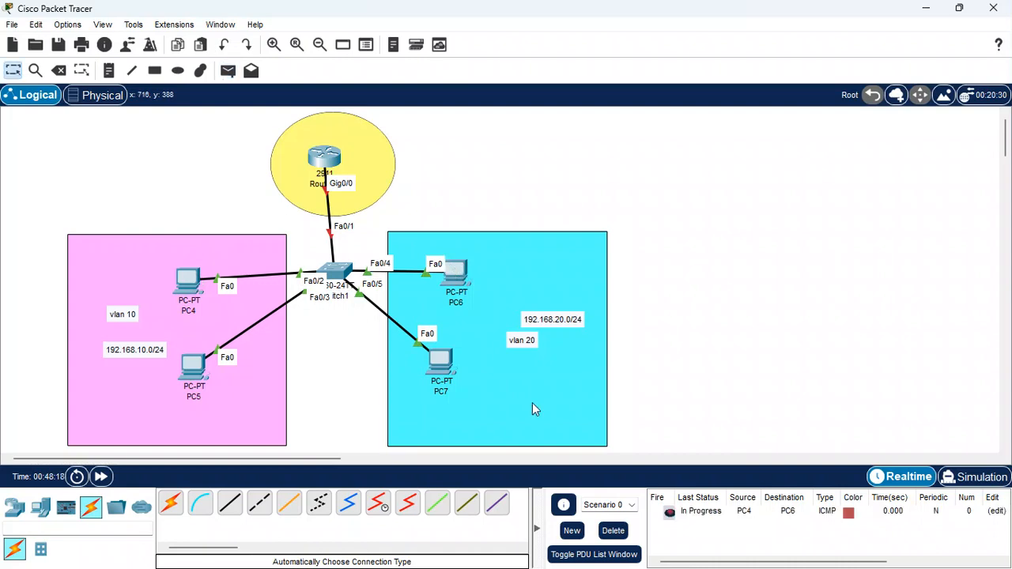
click(612, 531)
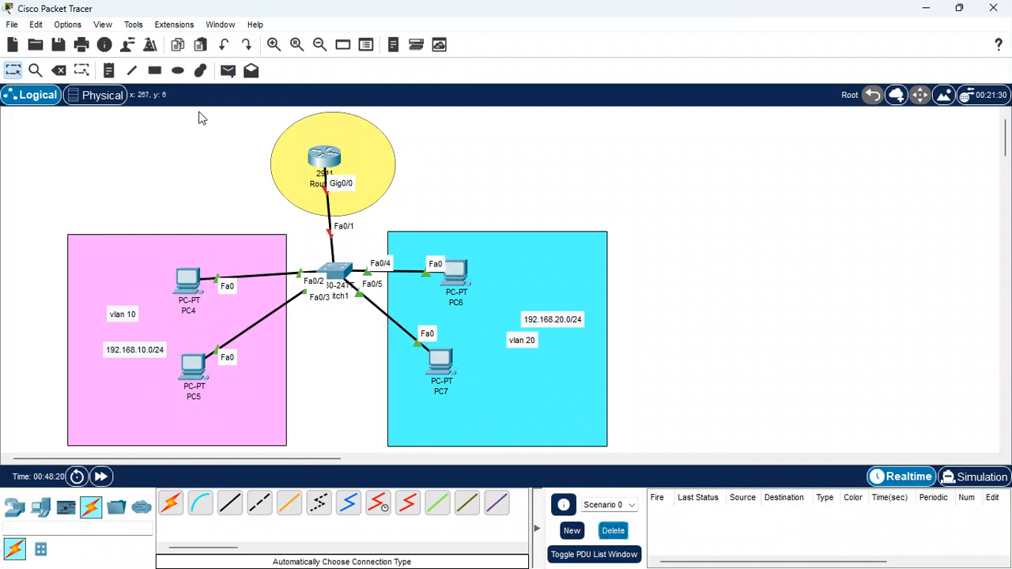
Step: Open Router1's command line and decline the initial configuration dialog with n
click(324, 158)
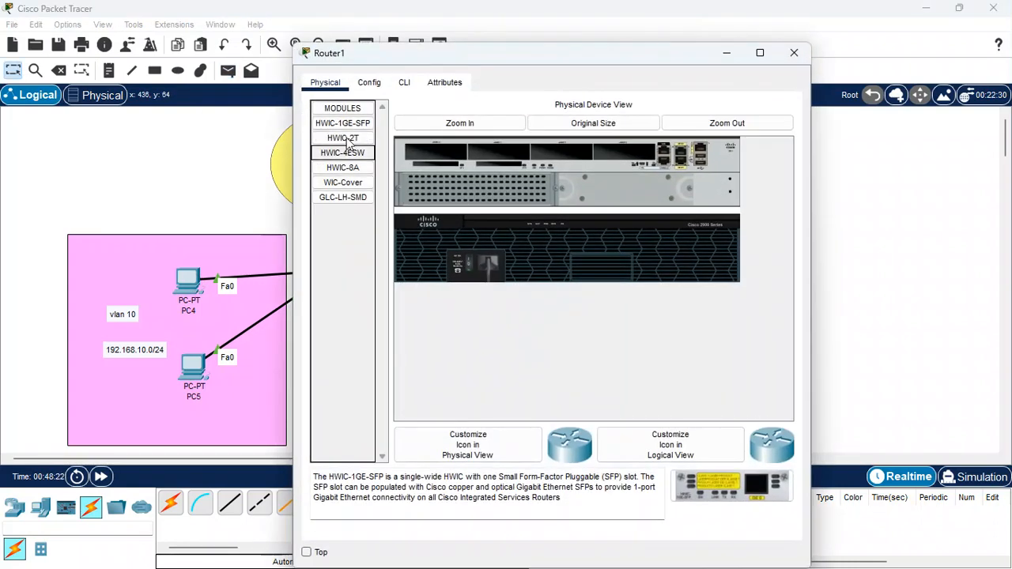
click(404, 82)
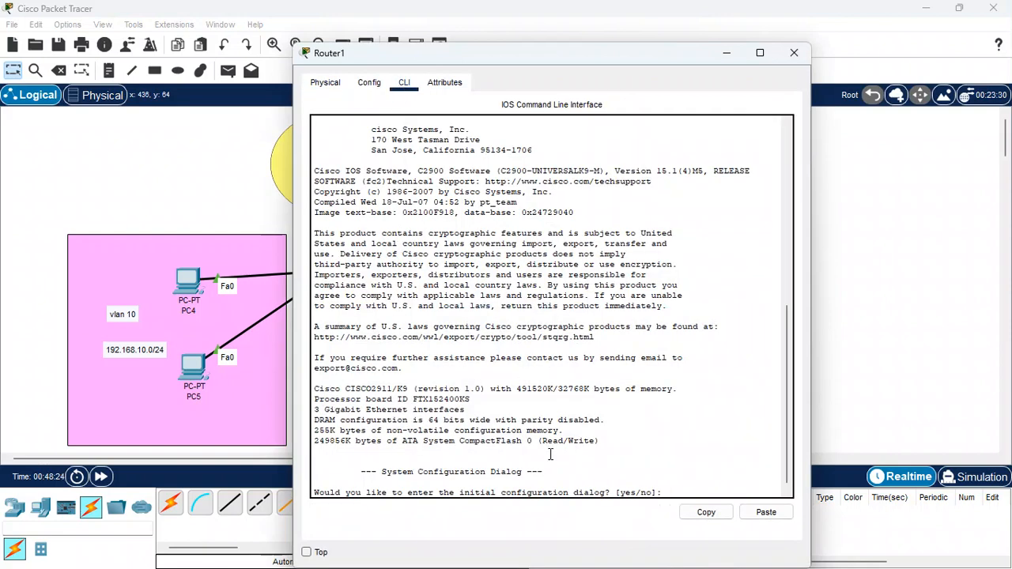
text(n)
key(Return)
key(Return)
key(Return)
key(Return)
key(Return)
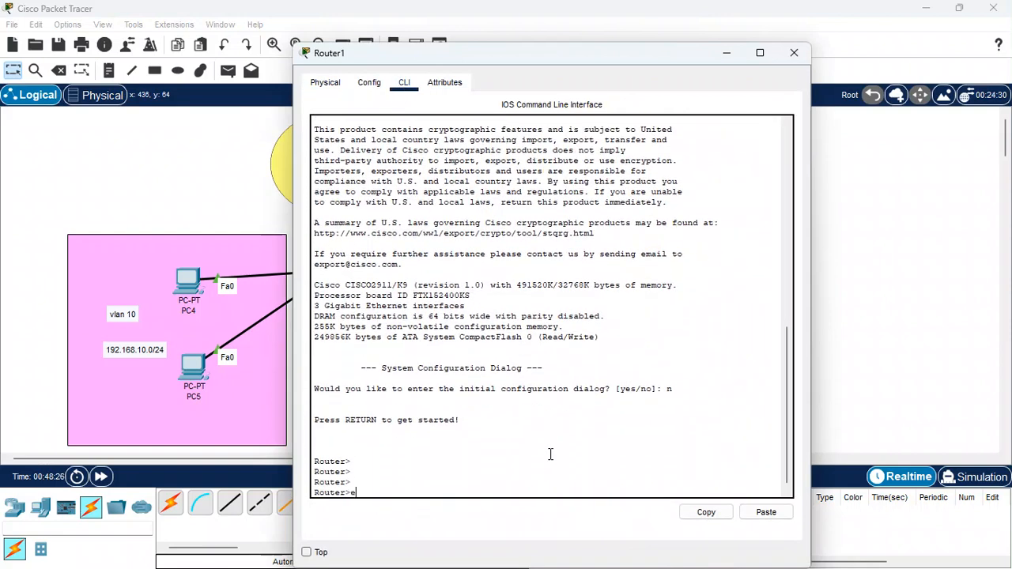
Step: Enter privileged mode with en and global configuration mode with conf t on Router1
text(en)
key(Return)
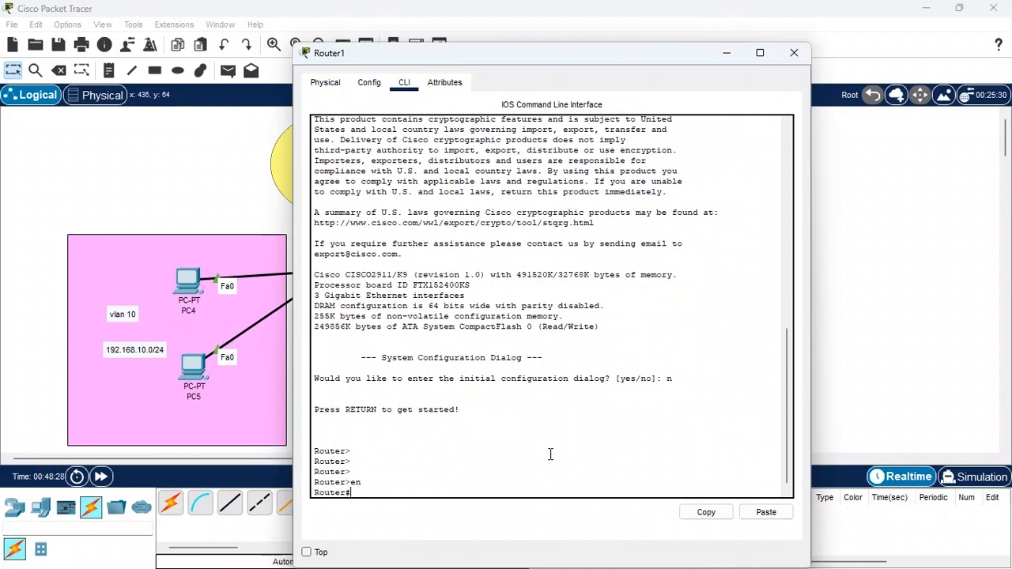
key(Return)
text(conf t)
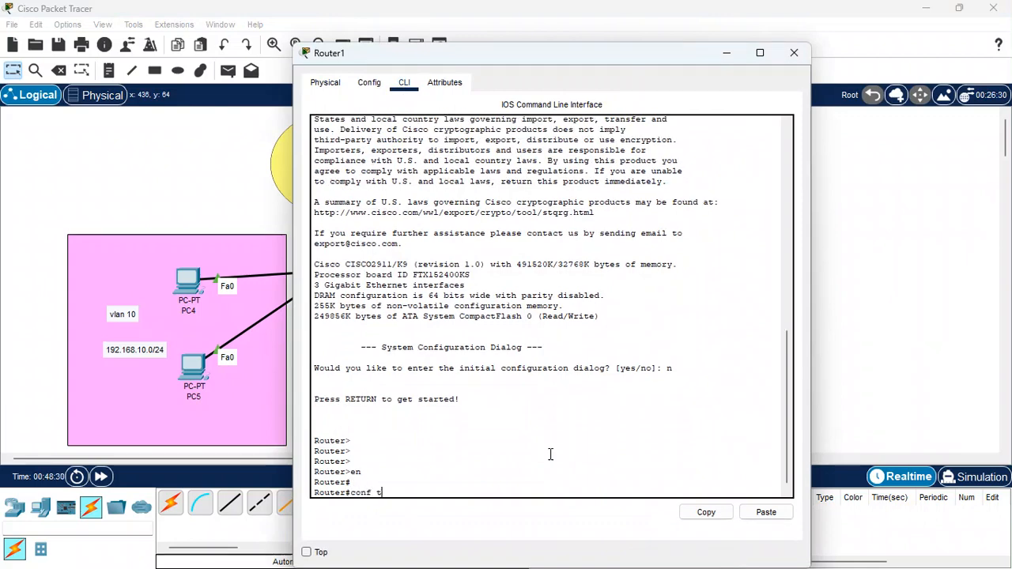
key(Return)
key(Return)
key(Return)
key(Return)
Step: Set Router1's hostname to Router-on-stick
text(h)
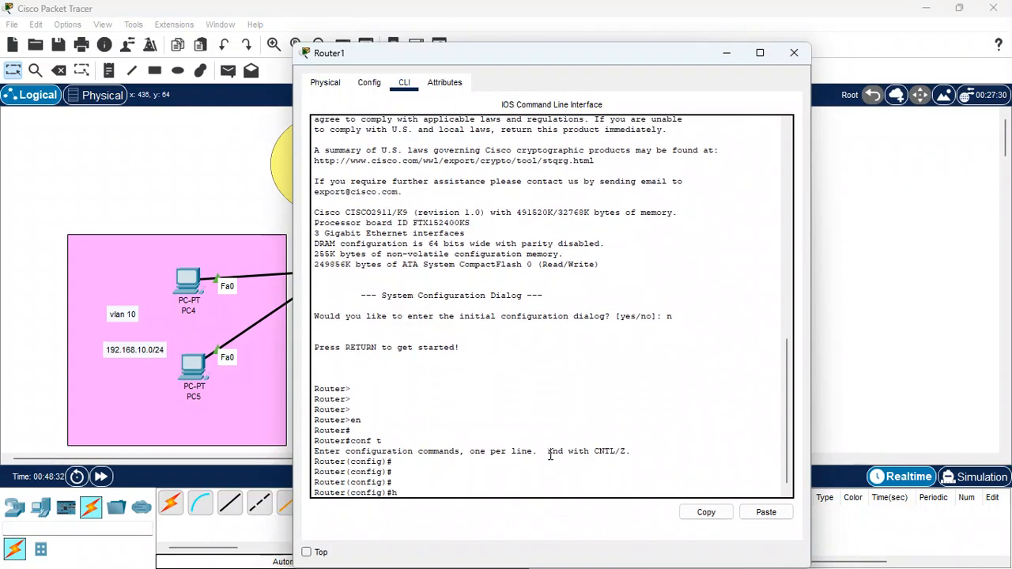
text(ost Router)
key(Return)
key(Return)
key(Return)
key(Return)
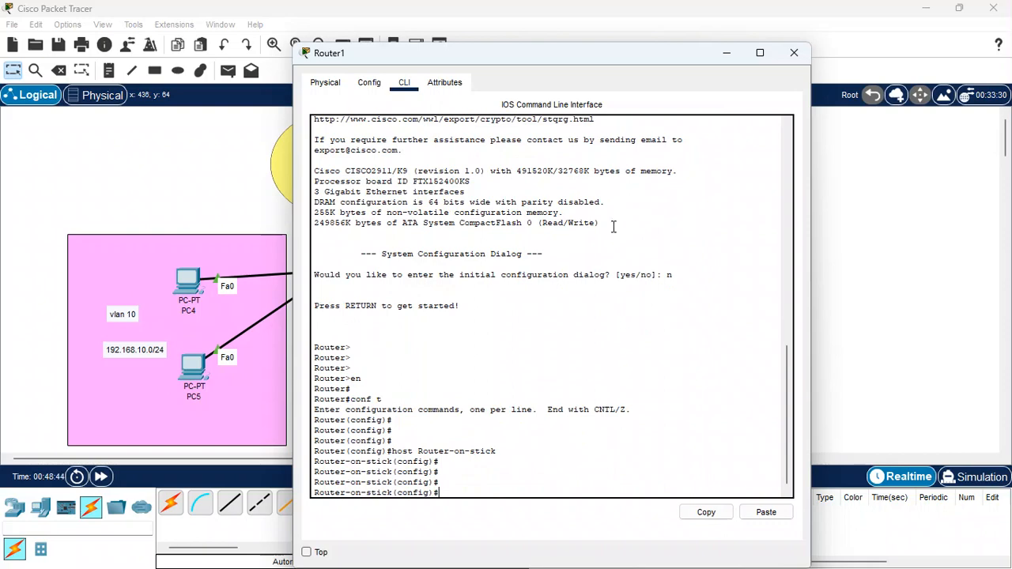
Step: Enter configuration of the router's g0/0 interface and clear its IP address with no ip add
drag(600, 57, 761, 58)
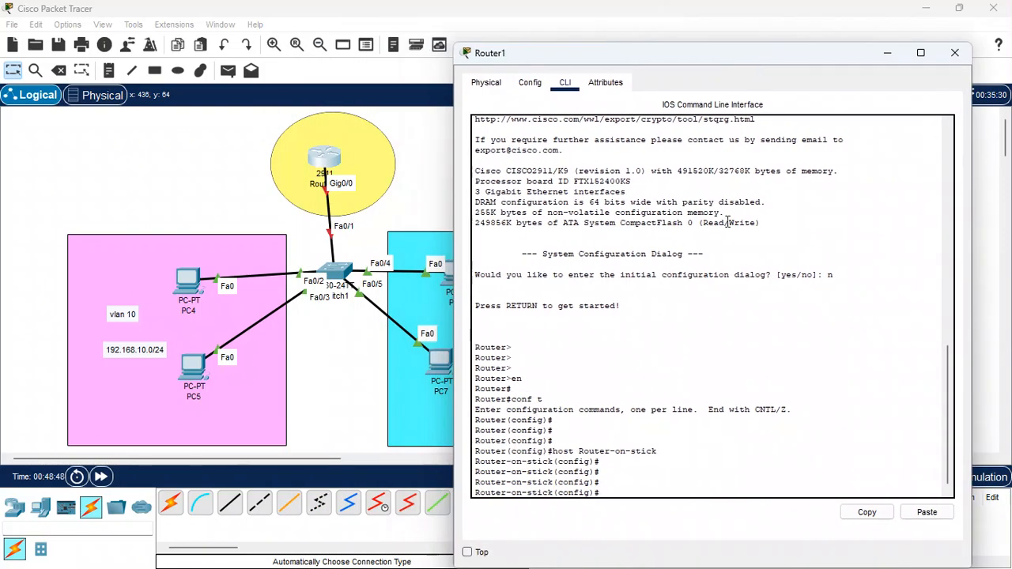
text(g0/0)
key(Return)
key(Return)
key(Return)
key(Return)
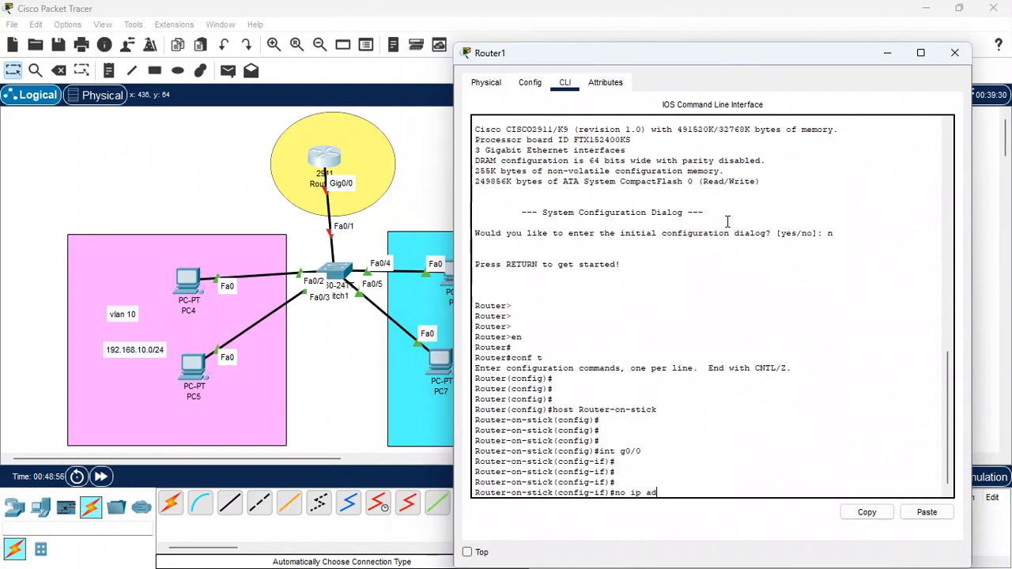
key(Return)
key(Return)
key(Return)
key(Return)
key(Return)
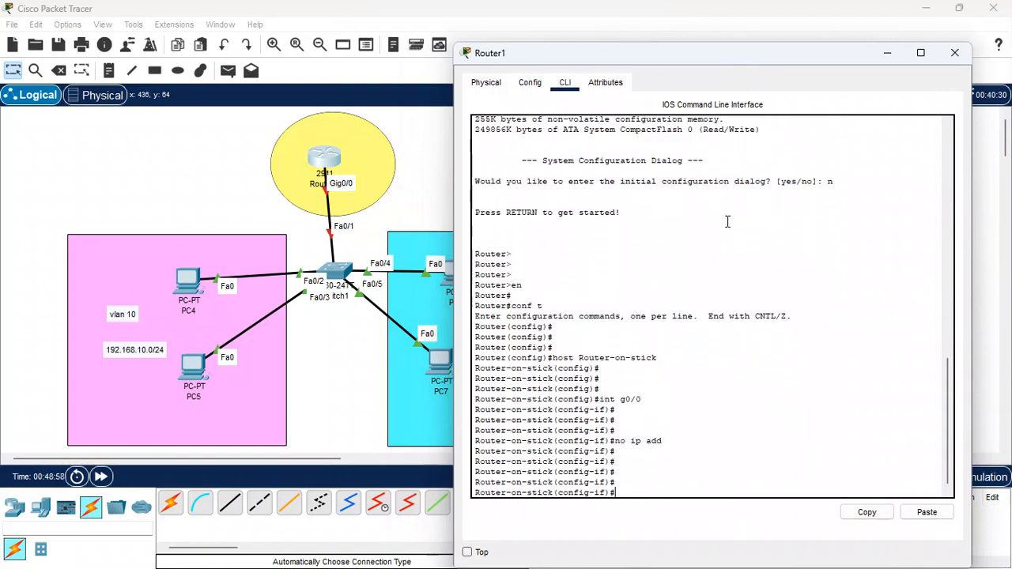
Step: Enable the router's g0/0 interface with no sh
text(do w)
key(BackSpace)
key(BackSpace)
key(BackSpace)
key(BackSpace)
key(Return)
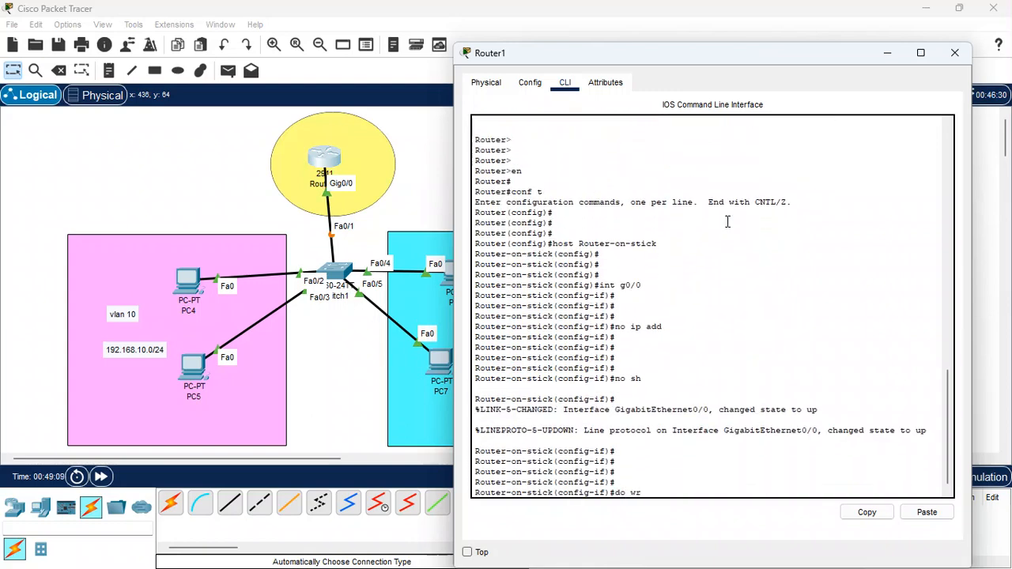
Step: Save the router's configuration with do wr while in g0/0 interface mode
key(Return)
key(Return)
key(Return)
key(Return)
key(Return)
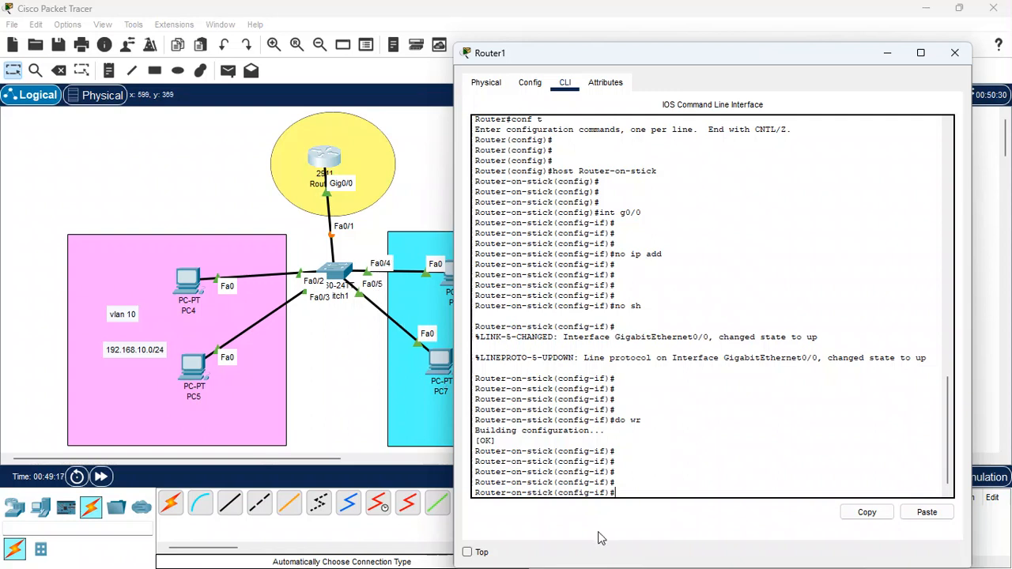
Step: Create subinterface g0/0.10 on the router with int g0/0.10
text(int g0/0.10)
key(Return)
key(Return)
key(Return)
key(Return)
key(Return)
key(Return)
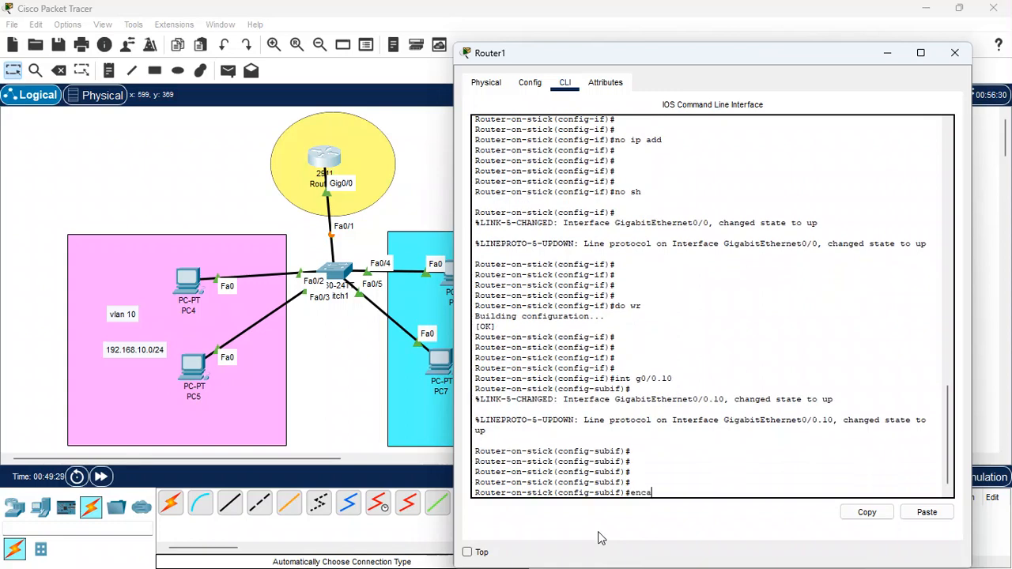
Step: Set the encapsulation of subinterface g0/0.10 to dot1Q with VLAN 10
text(enca)
key(Tab)
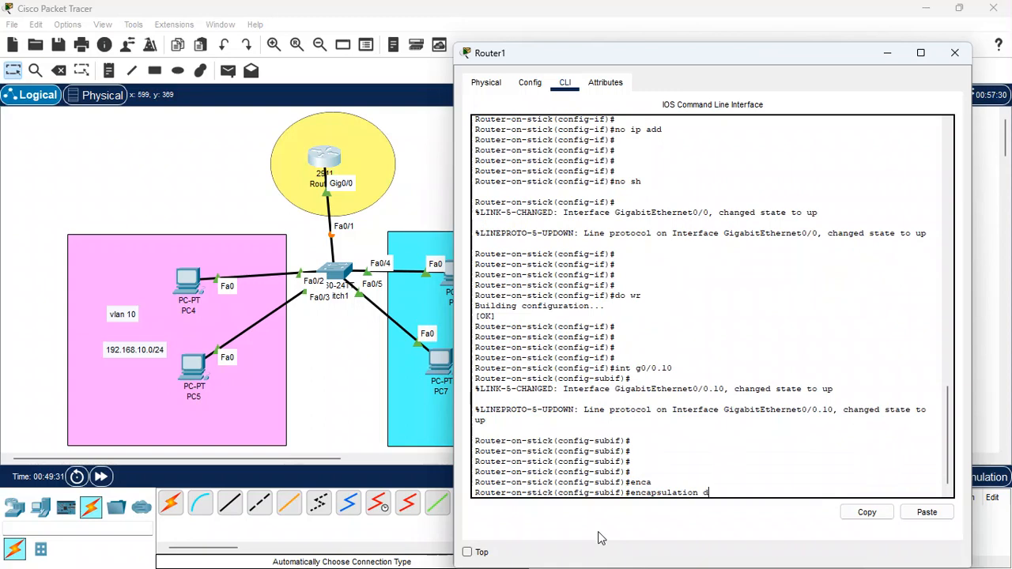
text(dot)
key(Tab)
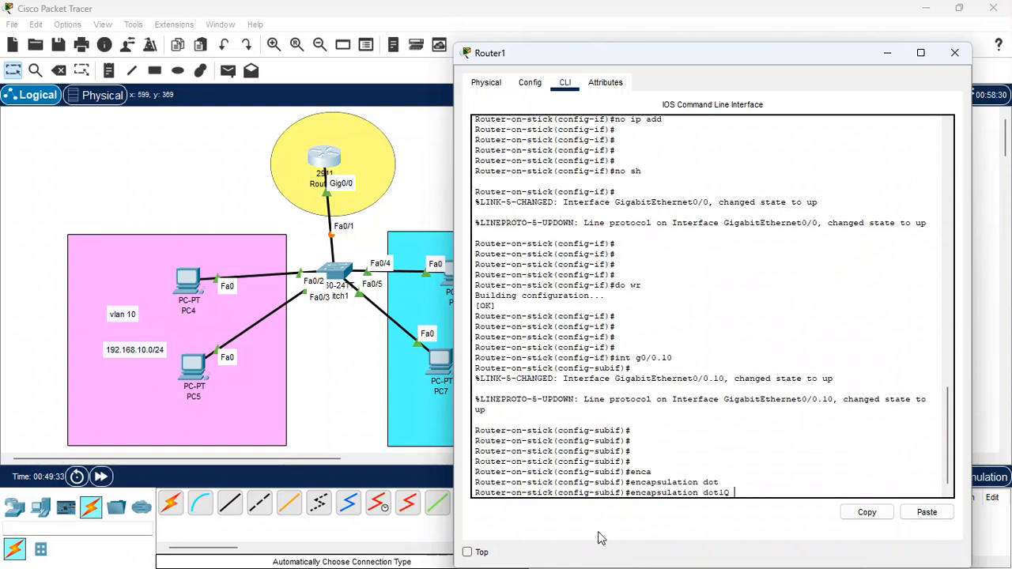
text(10)
key(Return)
key(Return)
key(Return)
Step: Assign IP address 192.168.10.1 with mask 255.255.255.0 to subinterface g0/0.10
text(i)
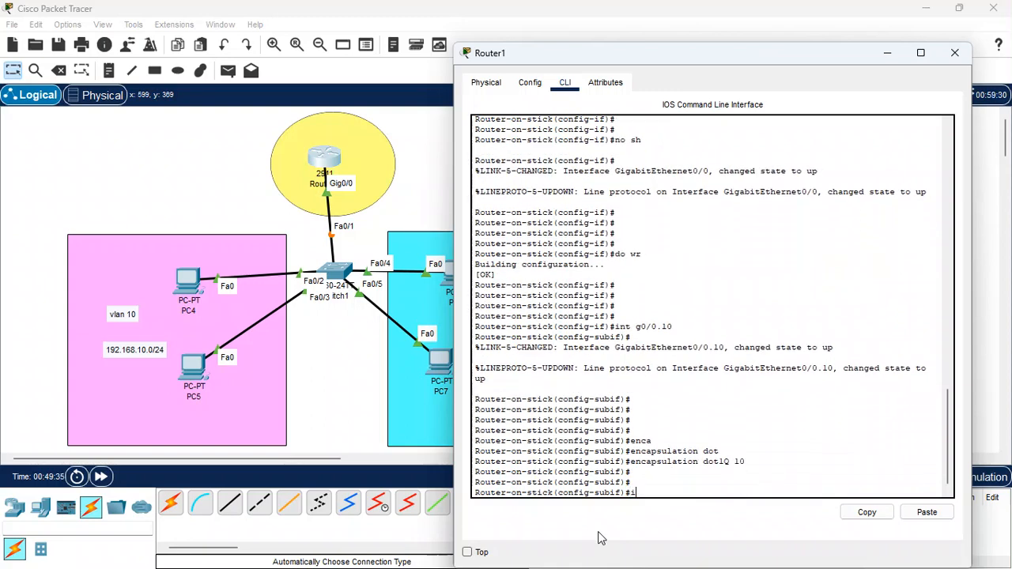
text(p add 192.168.)
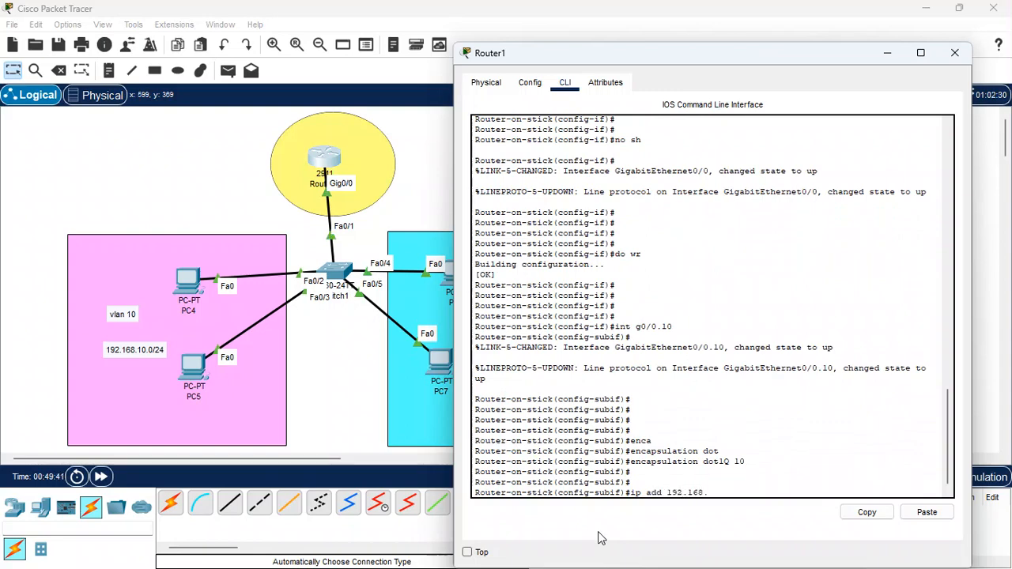
text(10.1 255.255.255.0)
key(Return)
key(Return)
key(Return)
key(Return)
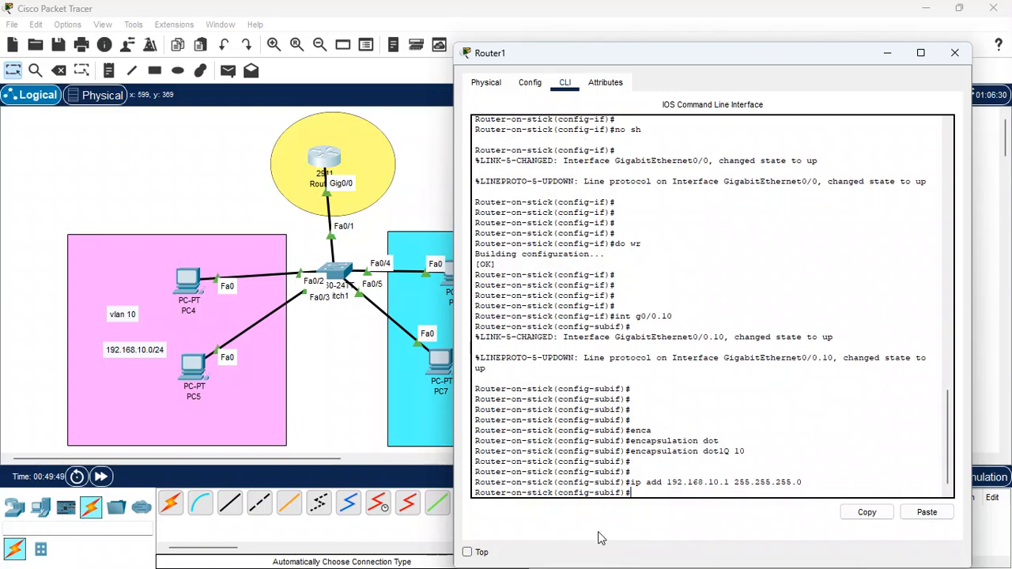
Step: Save the router's configuration, including subinterface g0/0.10, with do wr
text(do wr)
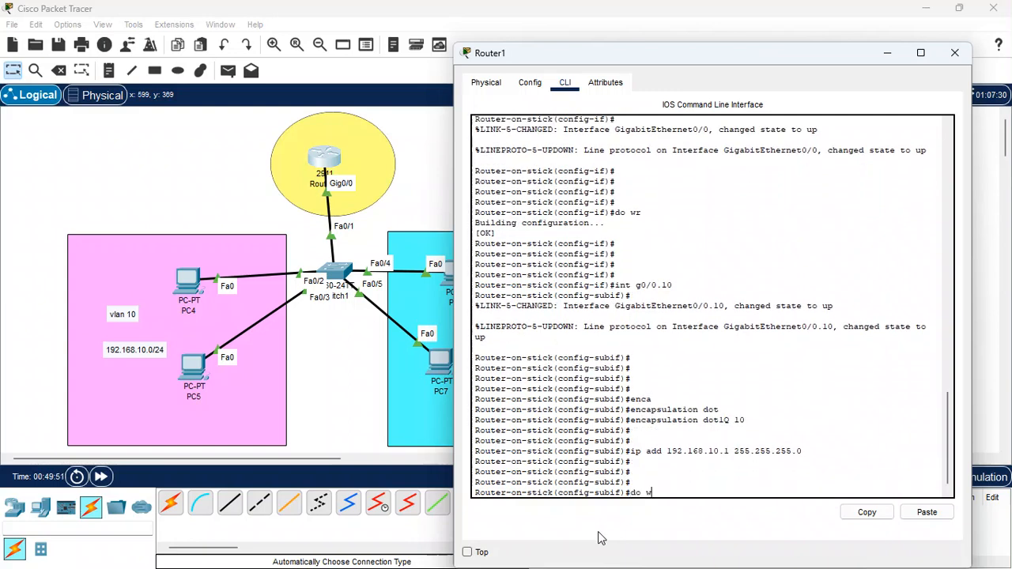
key(Return)
key(Return)
key(Return)
key(Return)
key(Return)
key(Return)
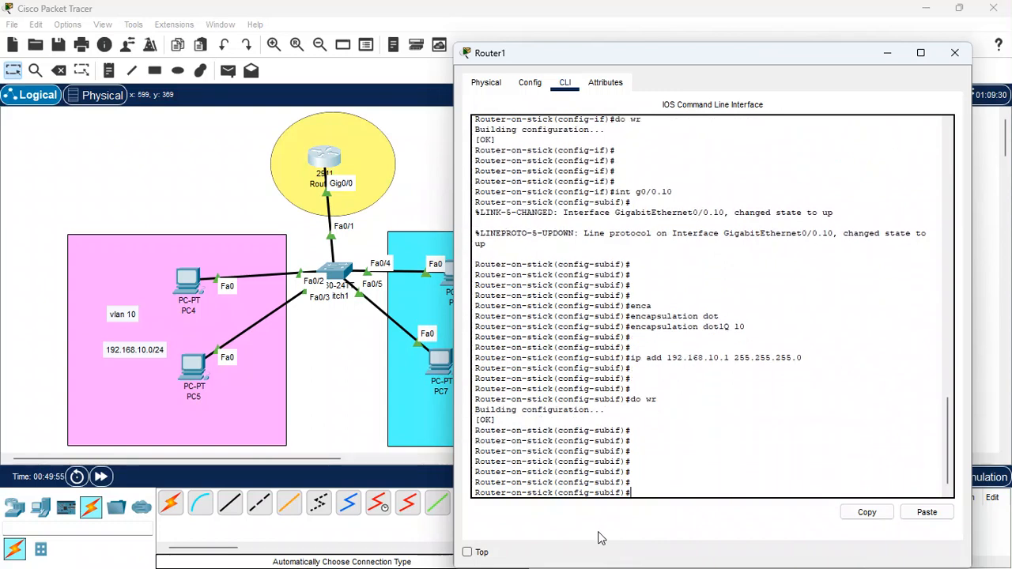
Step: Create subinterface g0/0.20 on the router with int g0/0.20
text(int g0/0)
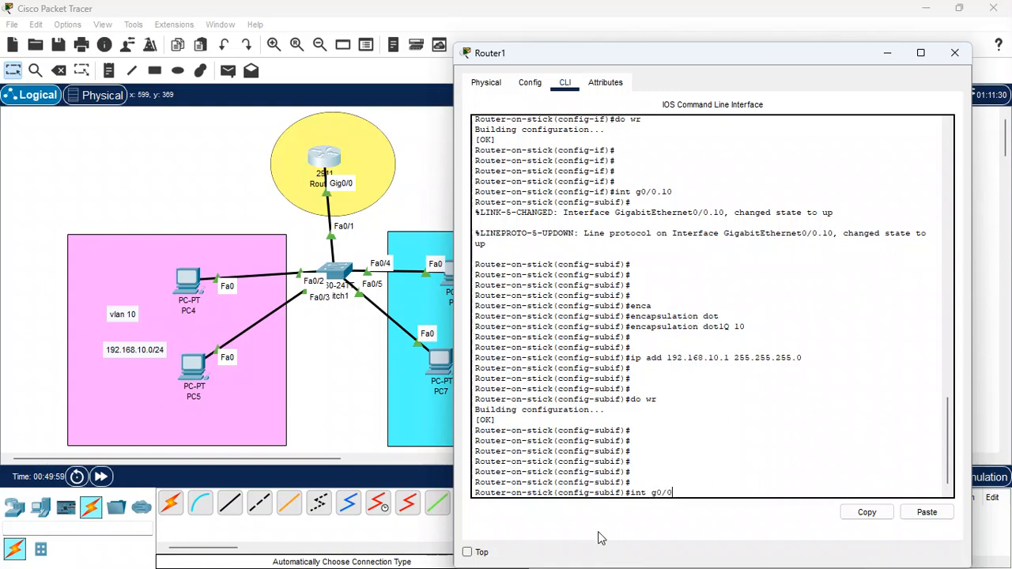
text(.20)
key(Return)
key(Return)
key(Return)
Step: Set the encapsulation of subinterface g0/0.20 to dot1Q with VLAN 20
text(er-on-stick(config-subif)#e)
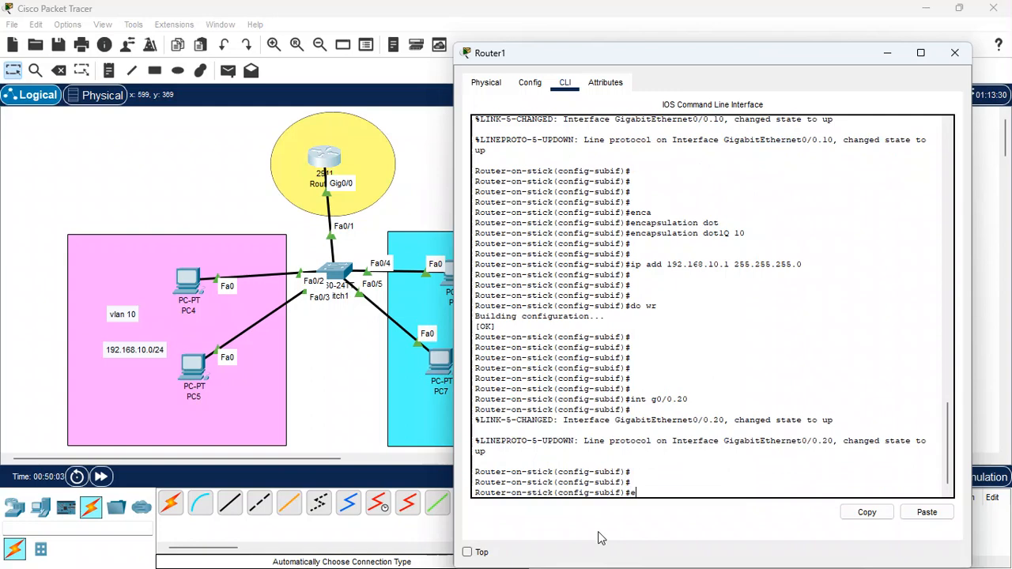
text(nca)
key(Tab)
text(d)
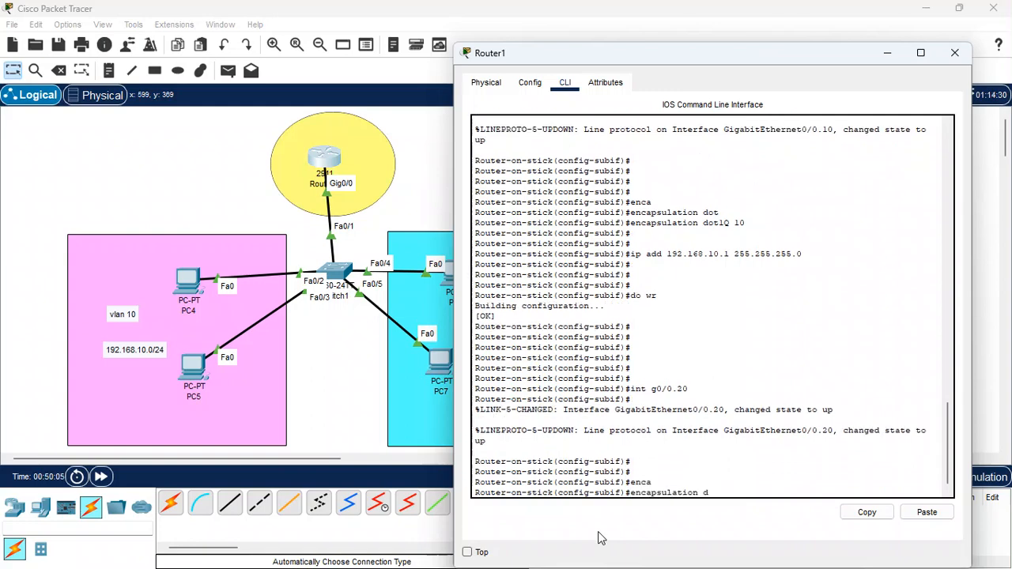
text(ot)
key(Tab)
text(20)
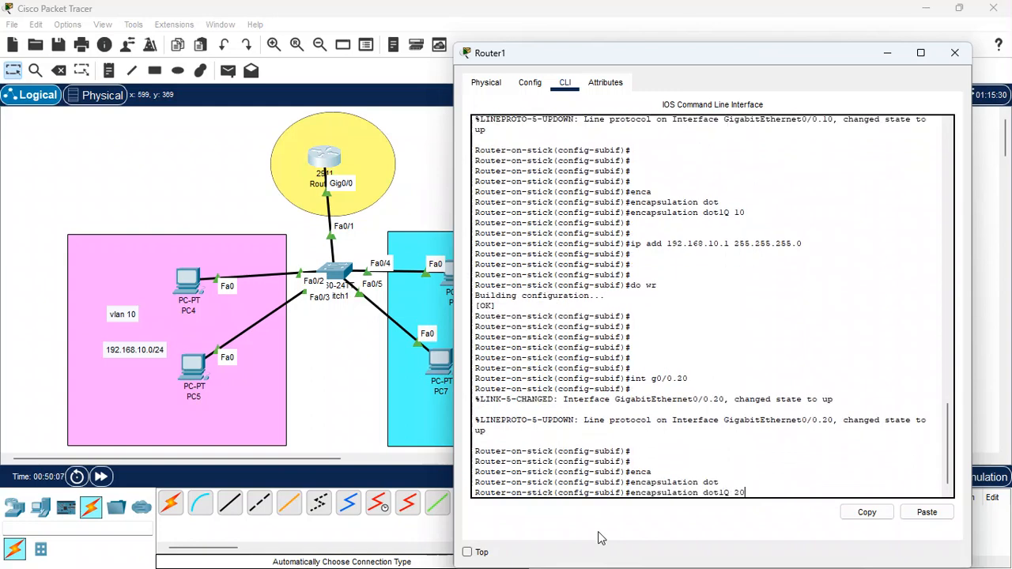
key(Return)
key(Return)
key(Return)
Step: Assign IP address 192.168.20.1 with mask 255.255.255.0 to subinterface g0/0.20
text(ick(config-subif)#i)
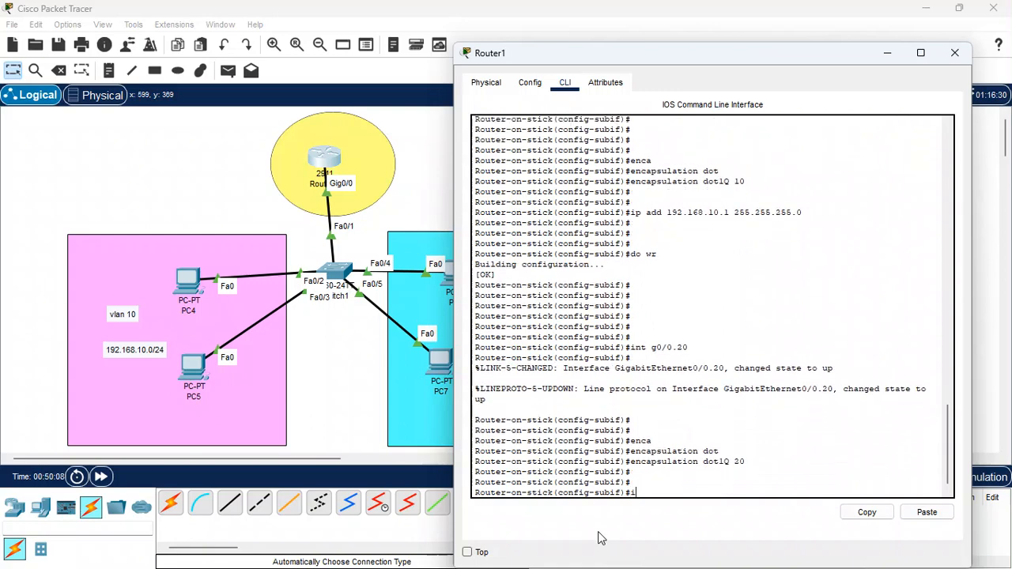
text(p add 192)
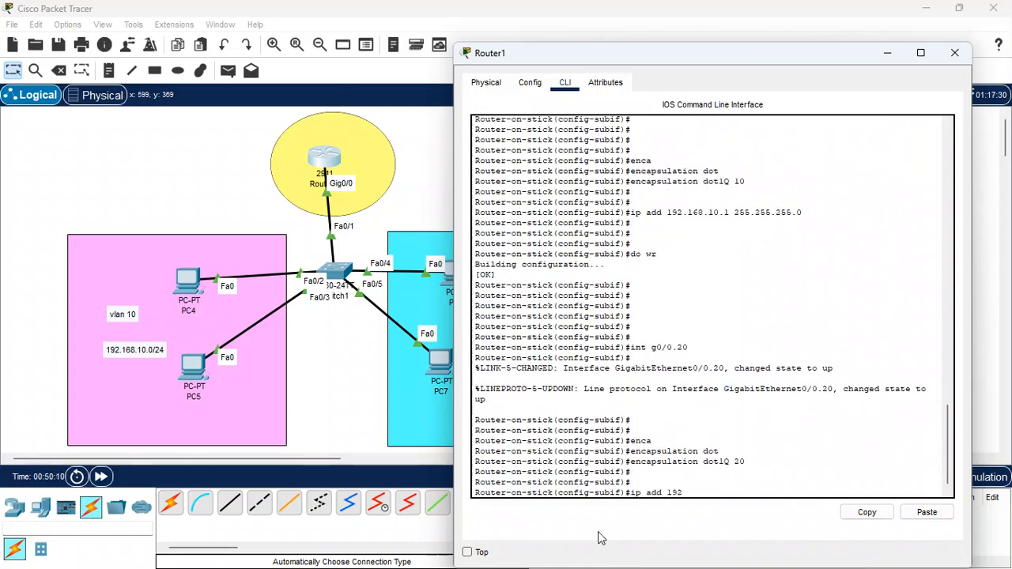
text(.168.20.)
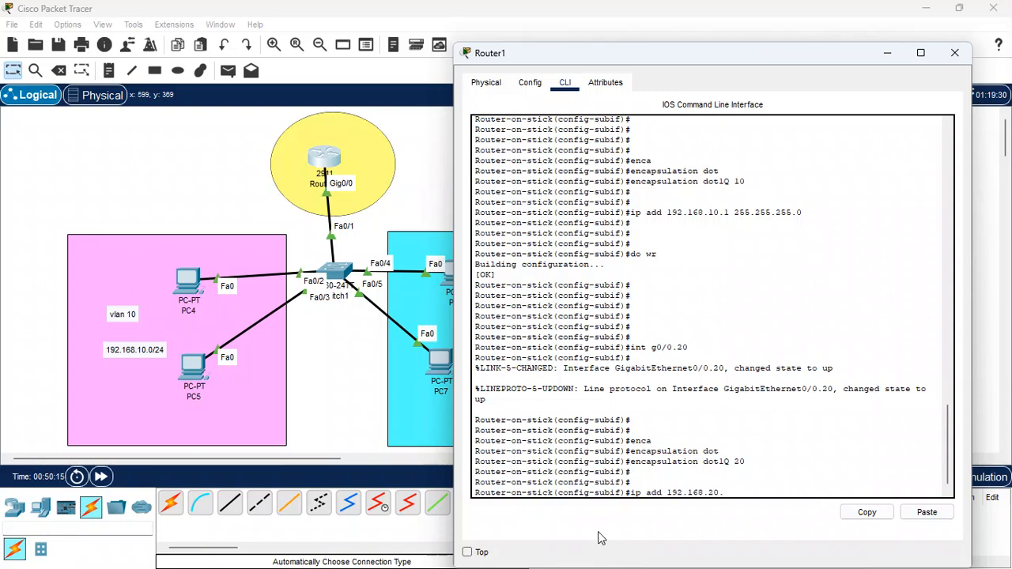
text(1 255.255.255.0)
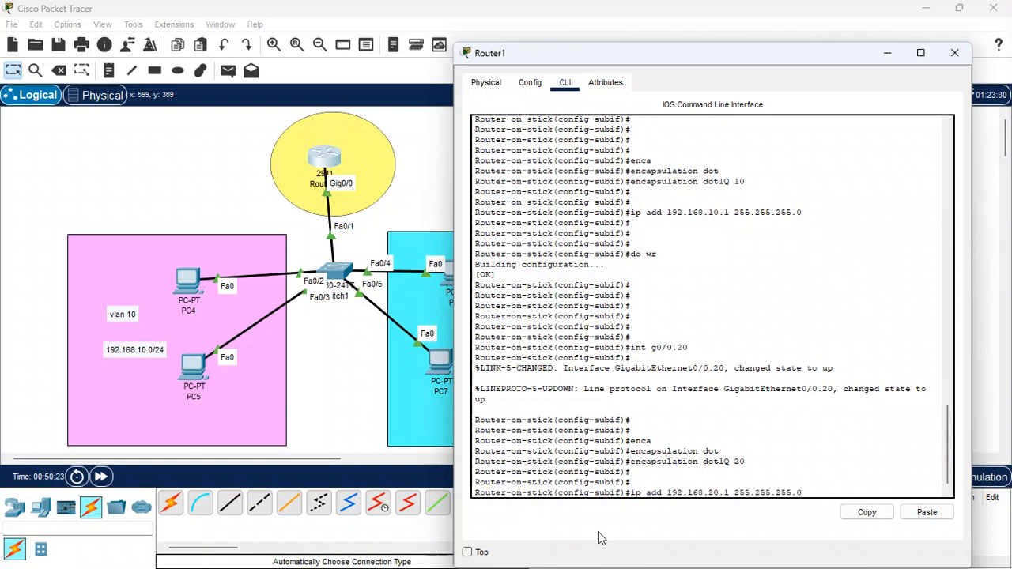
key(Return)
key(Return)
key(Return)
key(Return)
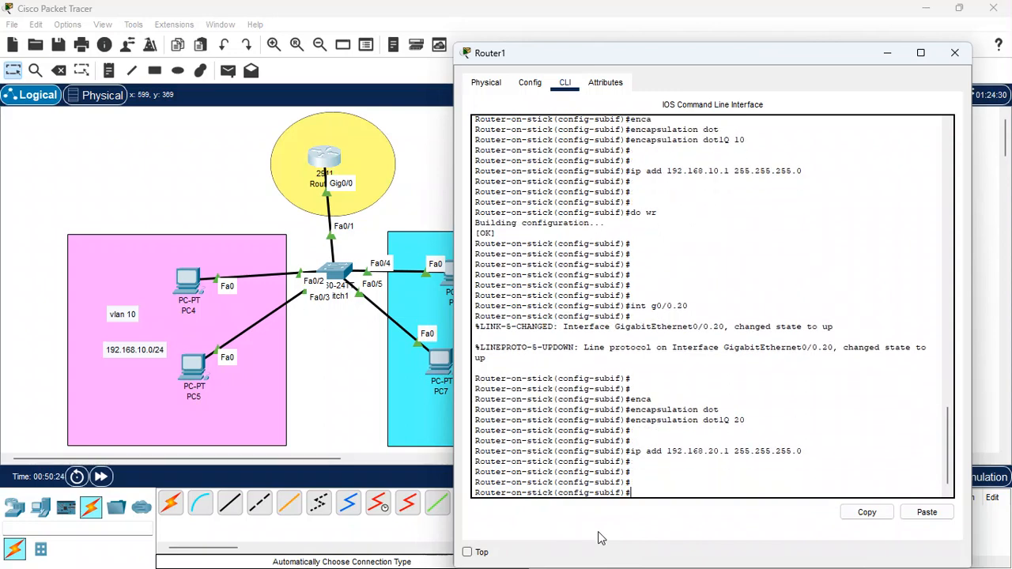
Step: Save the router's configuration, including subinterface g0/0.20, with do wr and minimize the Router1 window
key(Return)
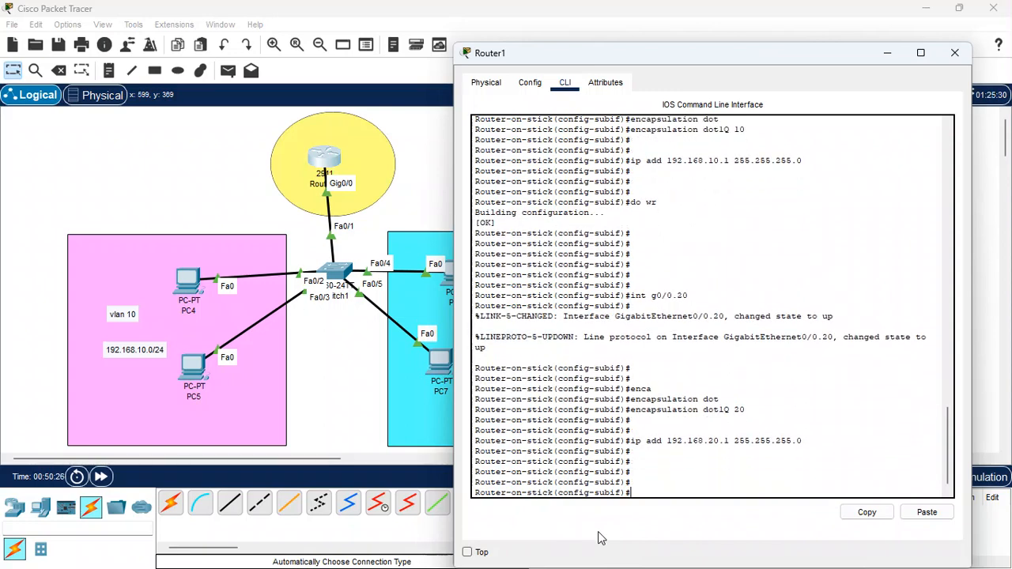
key(Return)
key(Return)
key(Return)
key(Return)
key(Return)
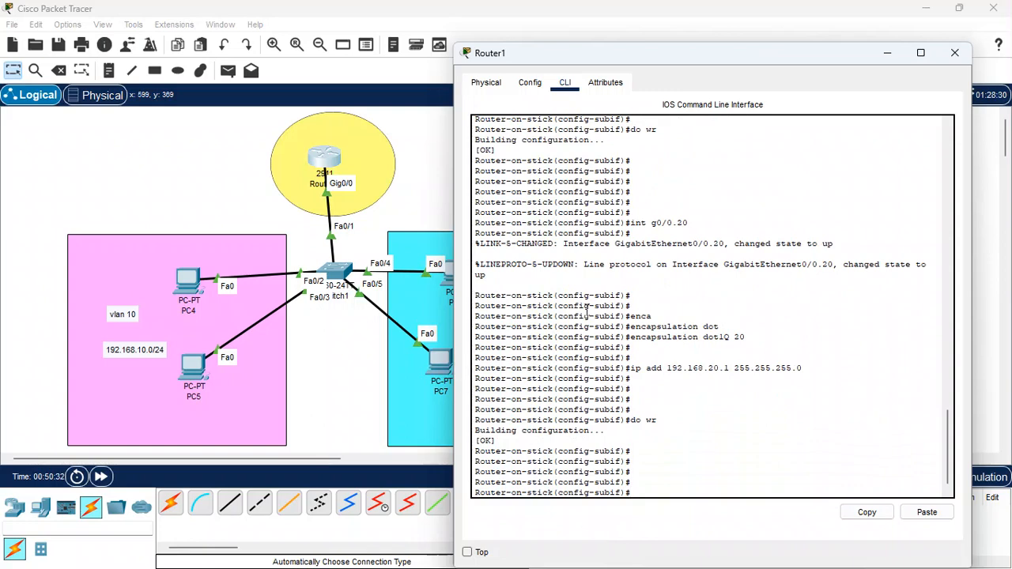
click(887, 54)
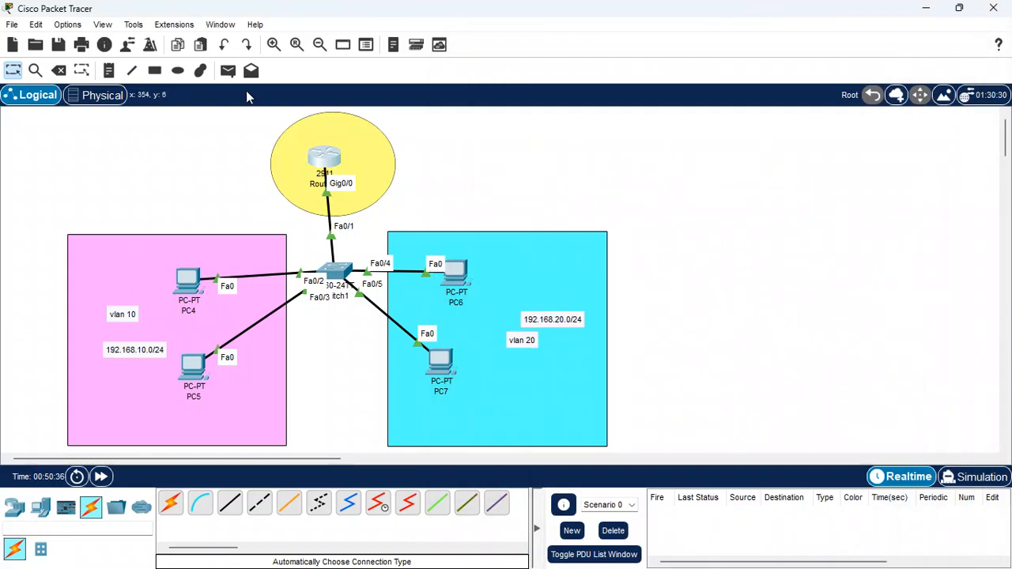
Step: Test connectivity between VLAN 10 and VLAN 20 by sending three simple PDUs from PC4 to PC6
click(228, 73)
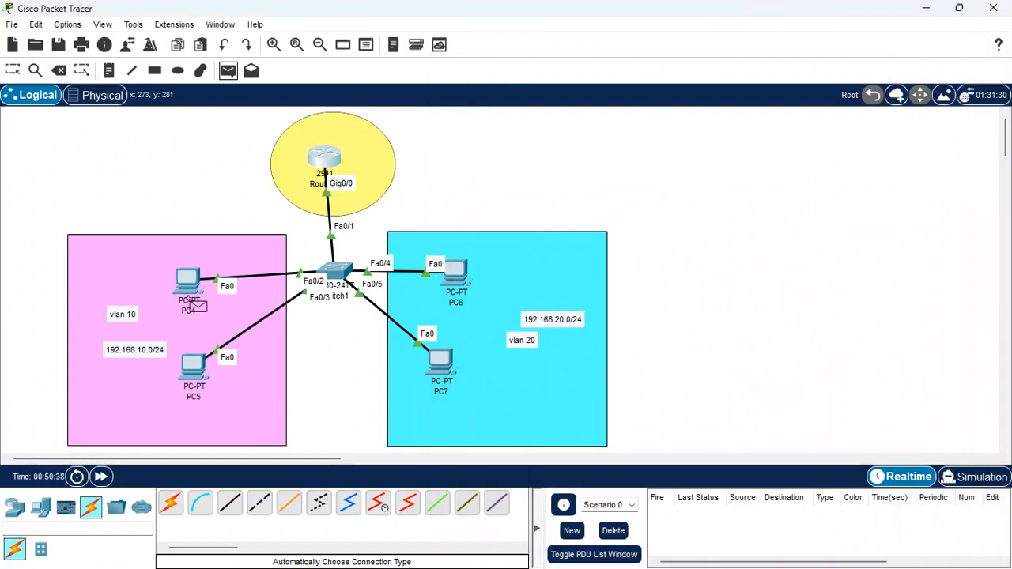
click(176, 272)
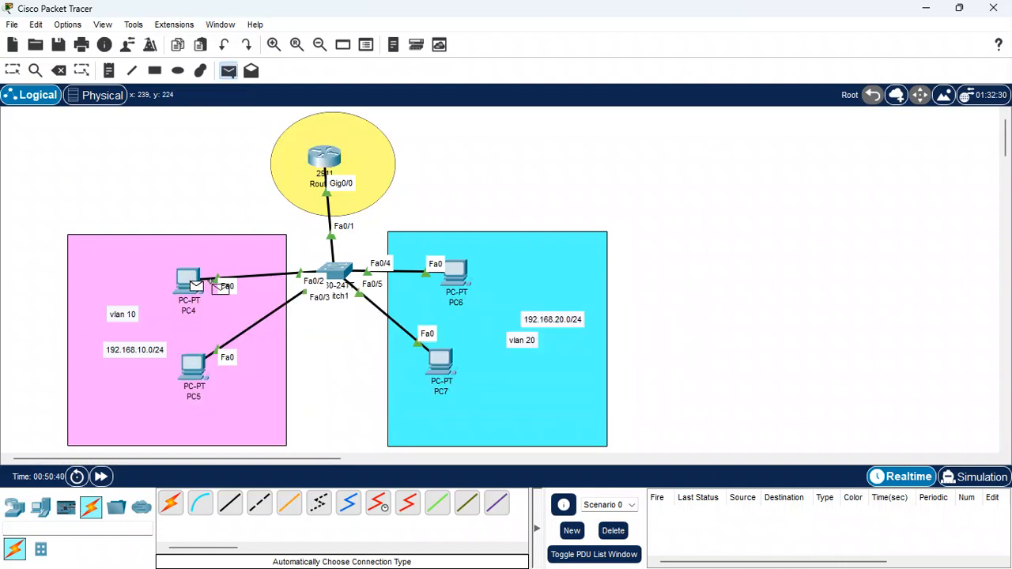
click(459, 273)
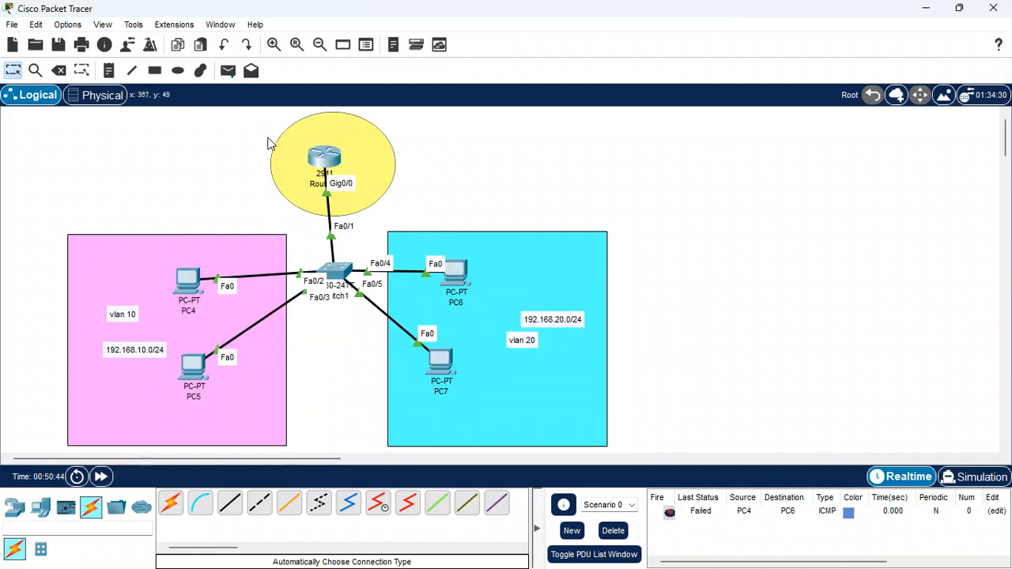
click(227, 72)
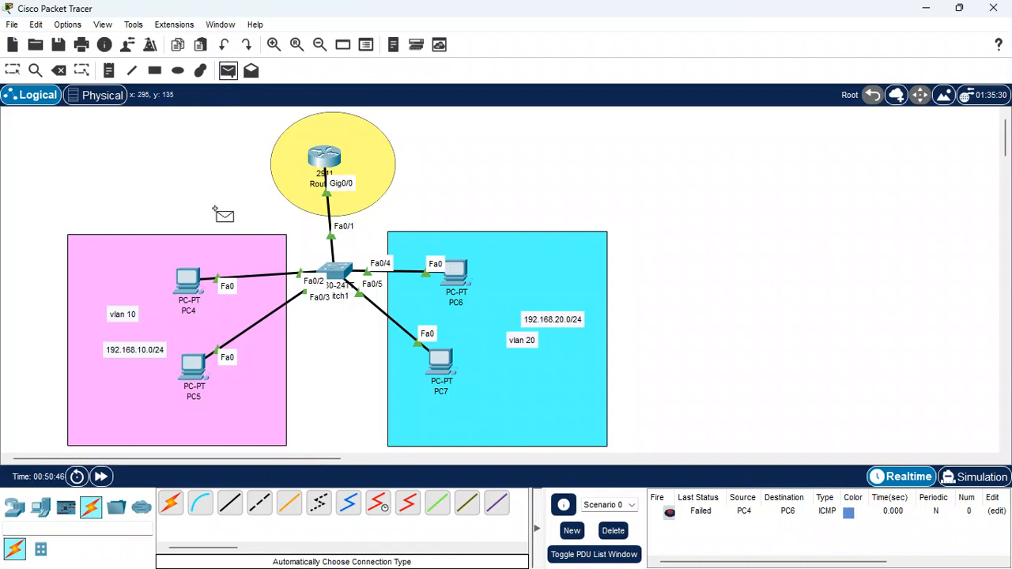
click(188, 277)
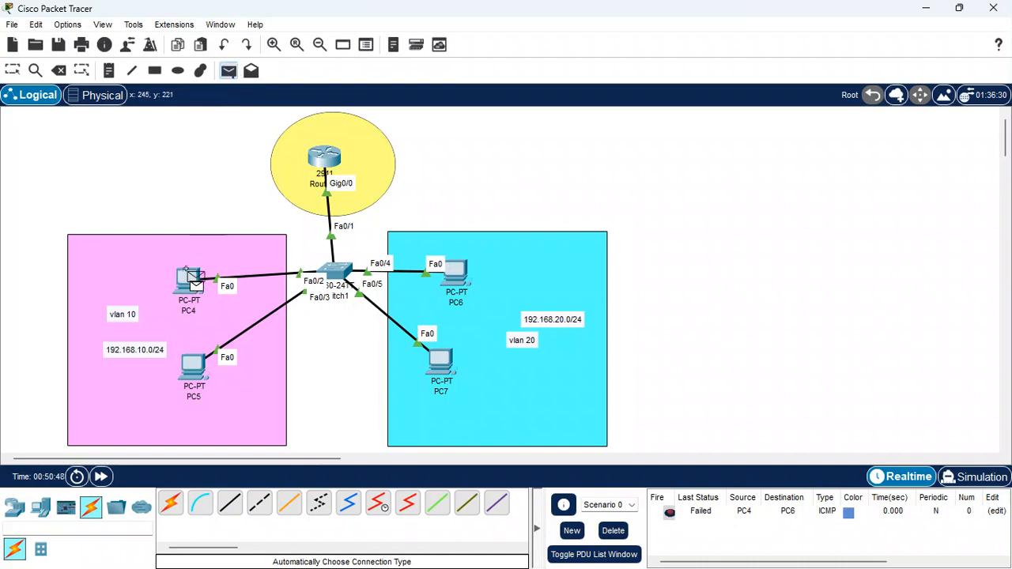
click(452, 272)
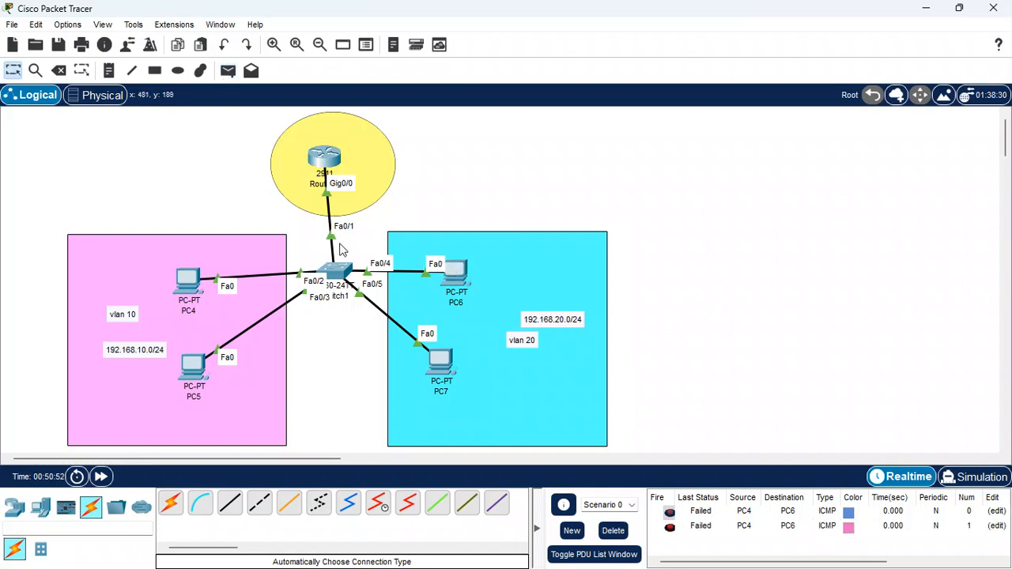
click(228, 70)
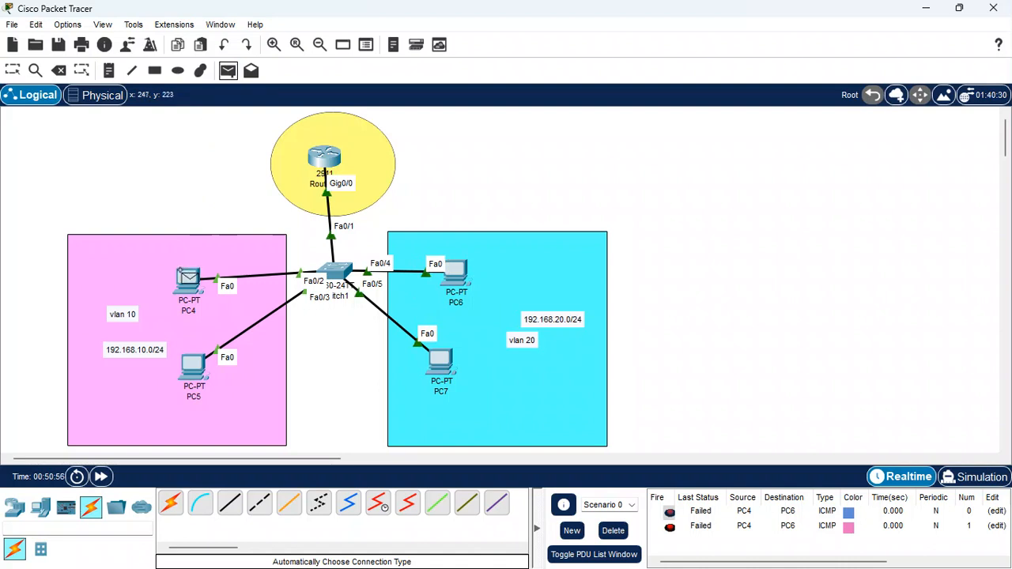
click(185, 277)
click(455, 271)
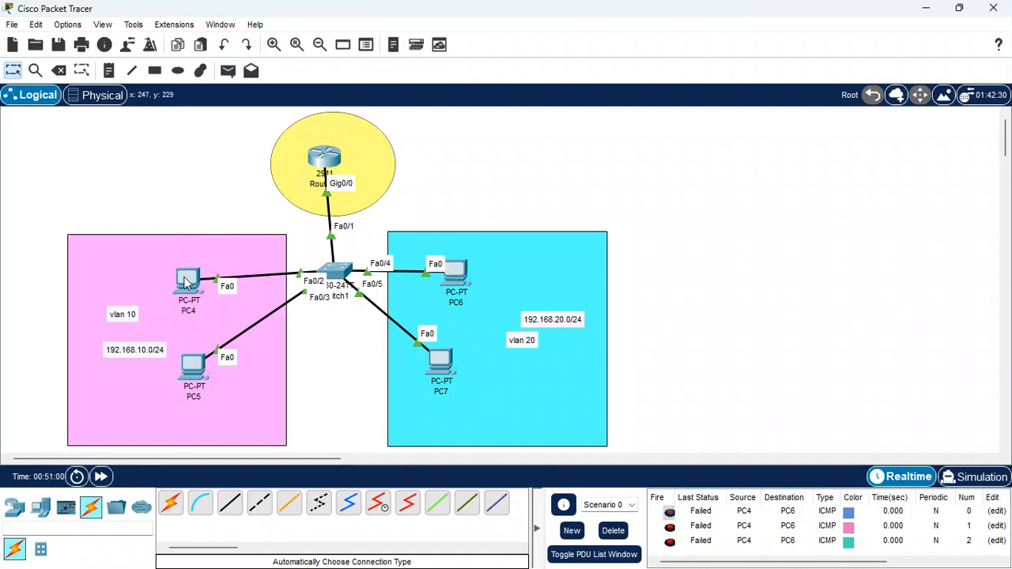
Step: Set PC4's IPv4 default gateway to 192.168.10.1 in its IP configuration
click(187, 282)
click(361, 147)
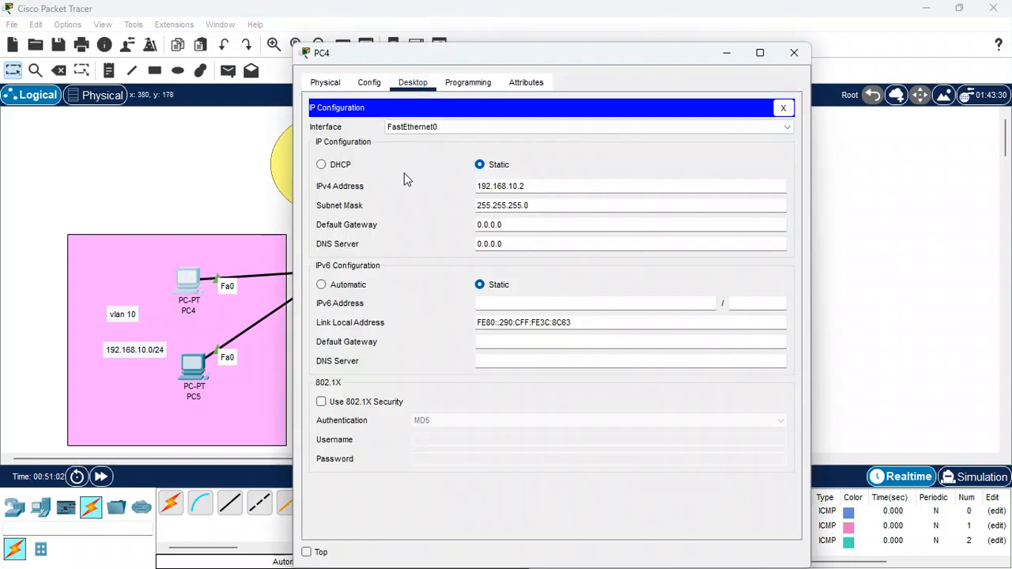
drag(509, 224, 433, 230)
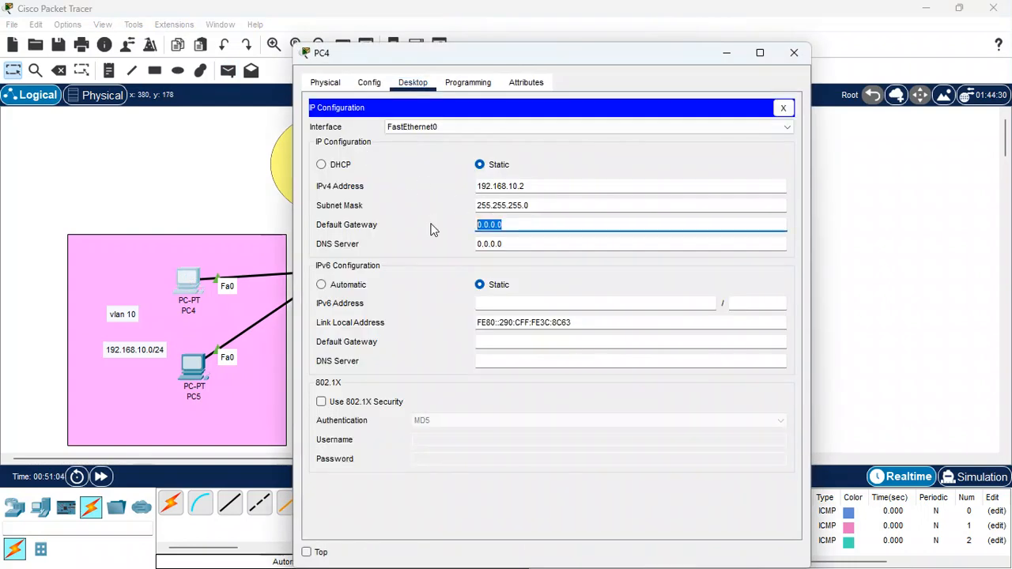
text(192.168.10.1)
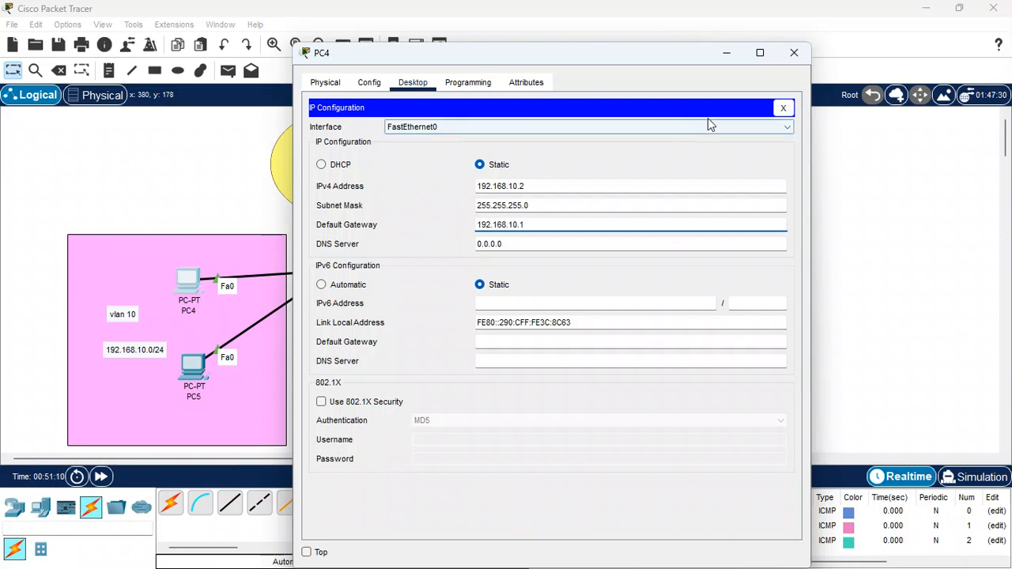
click(793, 56)
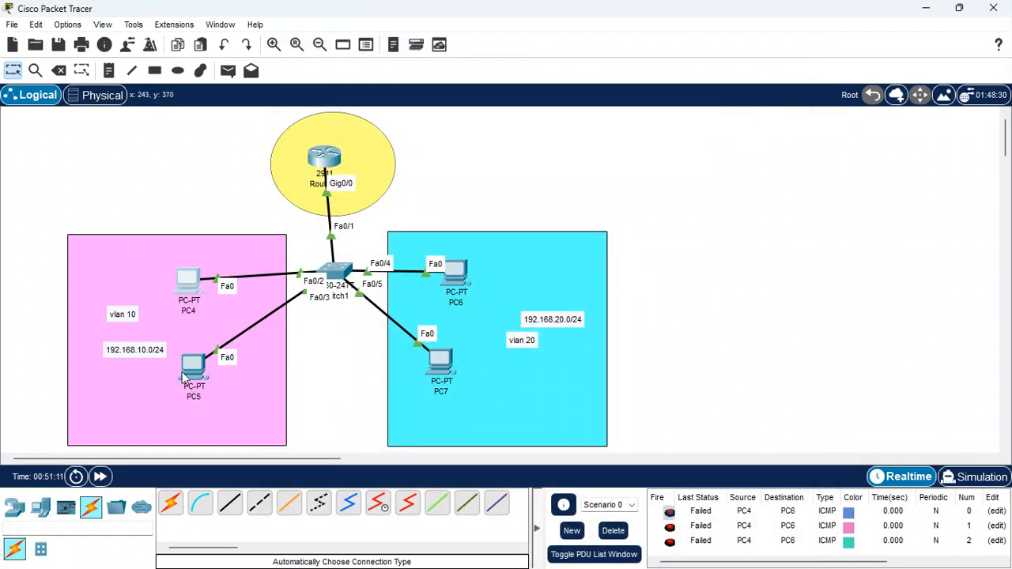
Step: Set PC5's IPv4 default gateway to 192.168.10.1 in its IP configuration
click(193, 365)
click(320, 139)
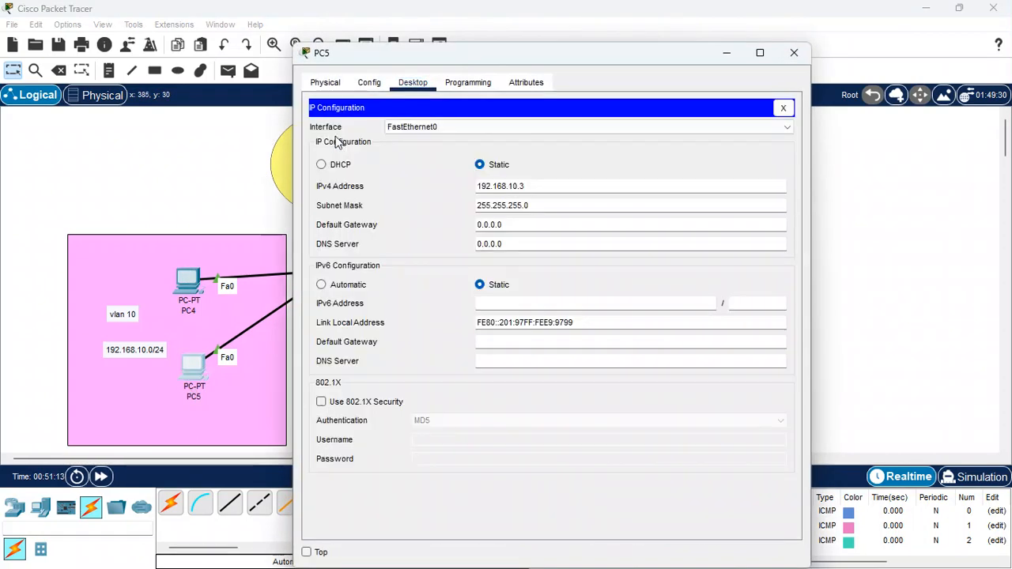
drag(514, 225, 373, 229)
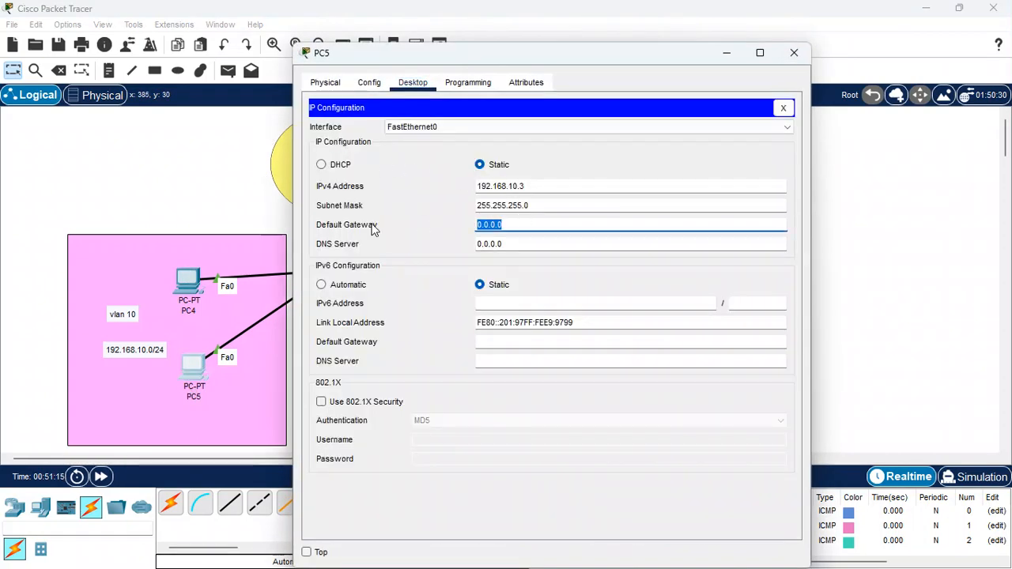
text(192.168.10.1)
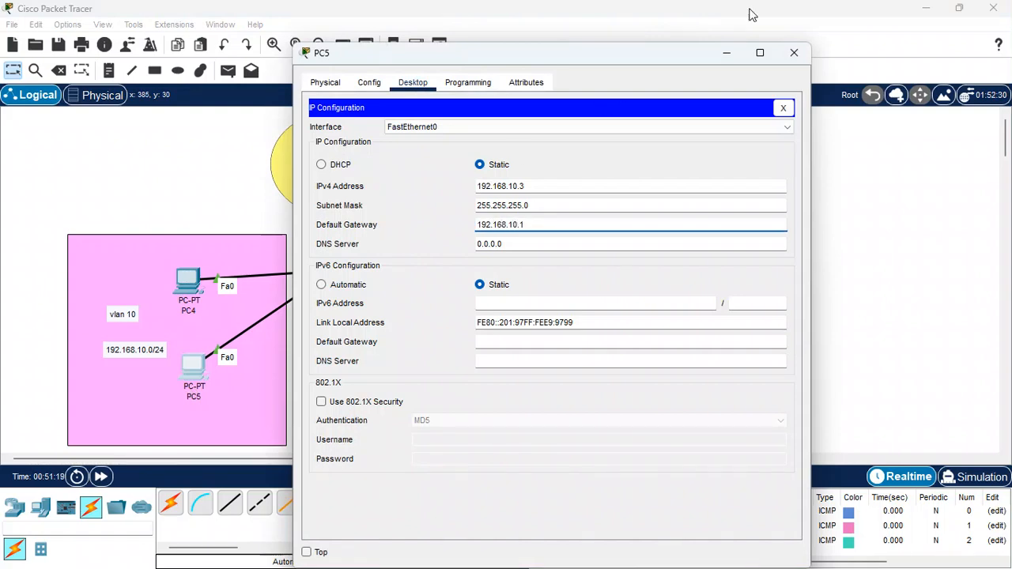
click(796, 55)
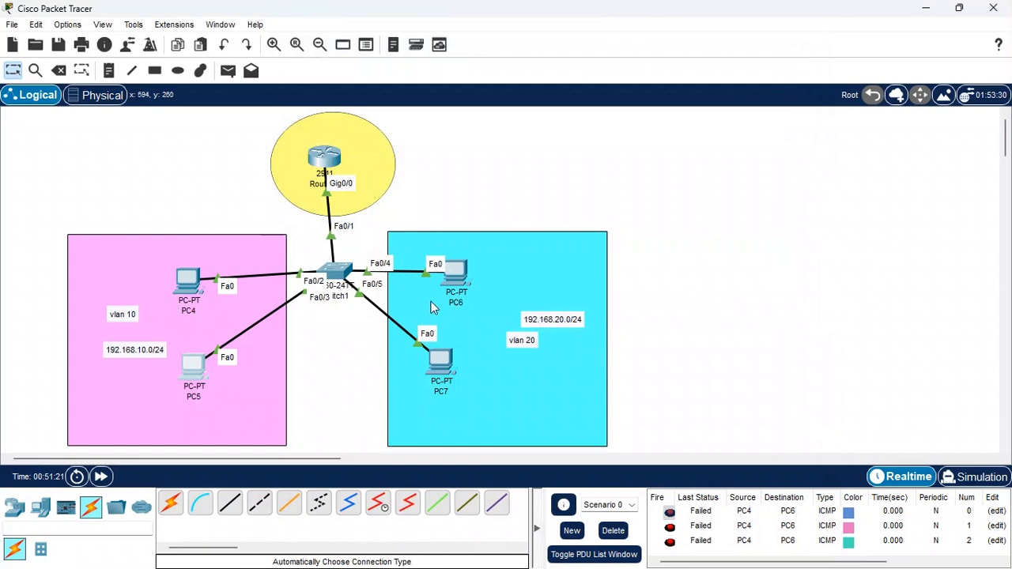
Step: Set PC6's IPv4 default gateway to 192.168.20.1 in its IP configuration
click(457, 273)
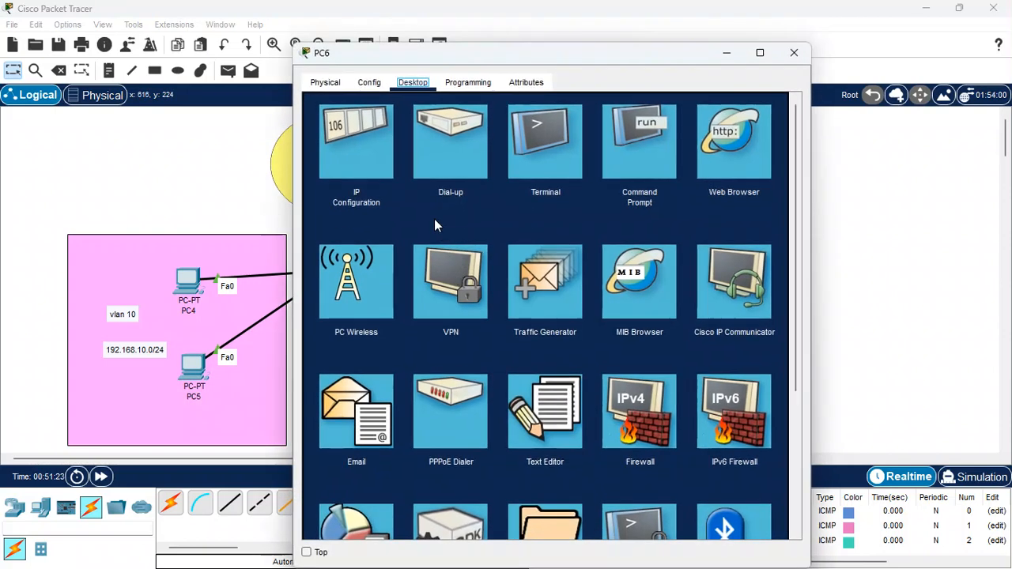
click(361, 150)
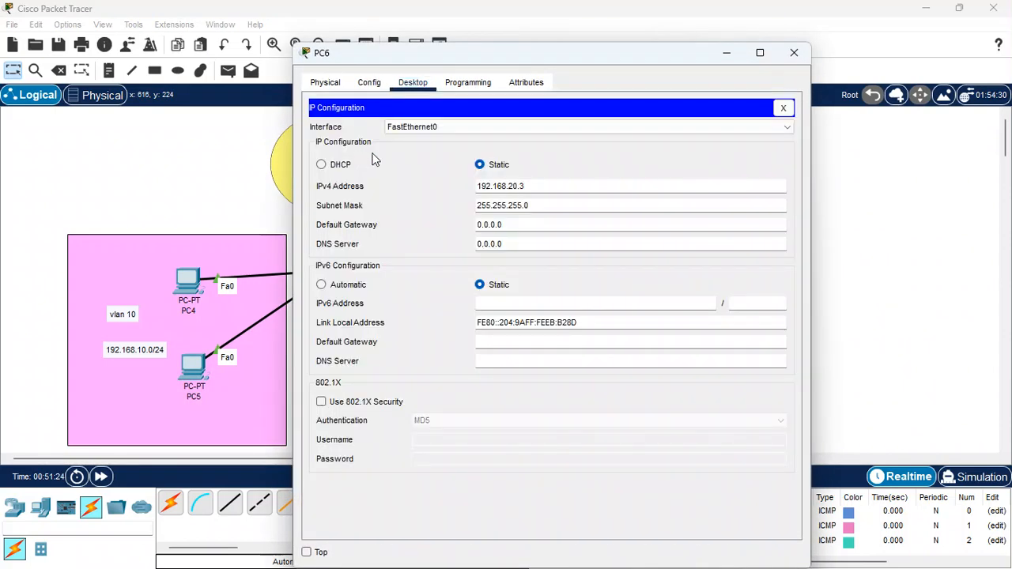
click(369, 243)
drag(513, 228, 413, 223)
text(1)
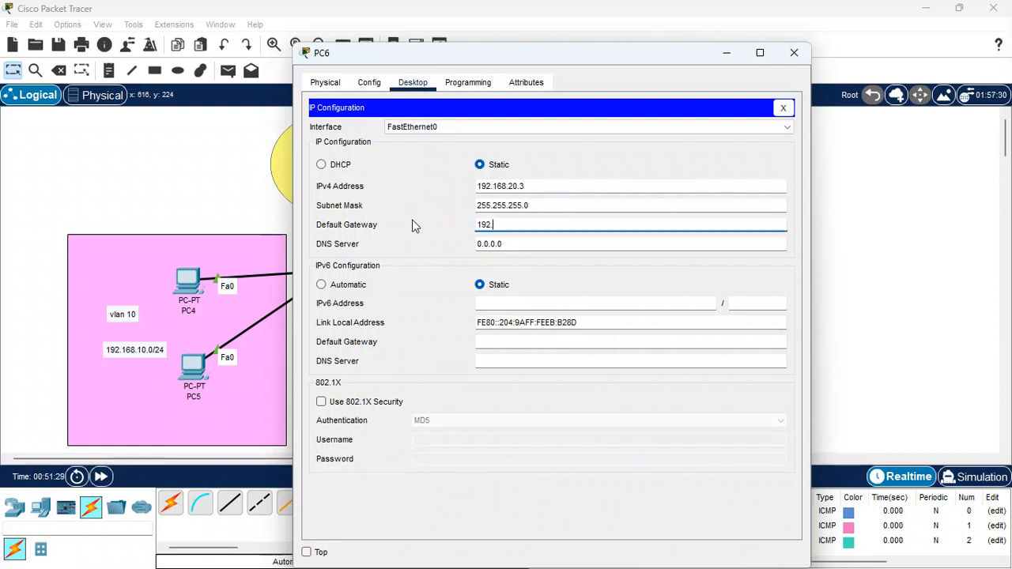
text(92.168.20.1)
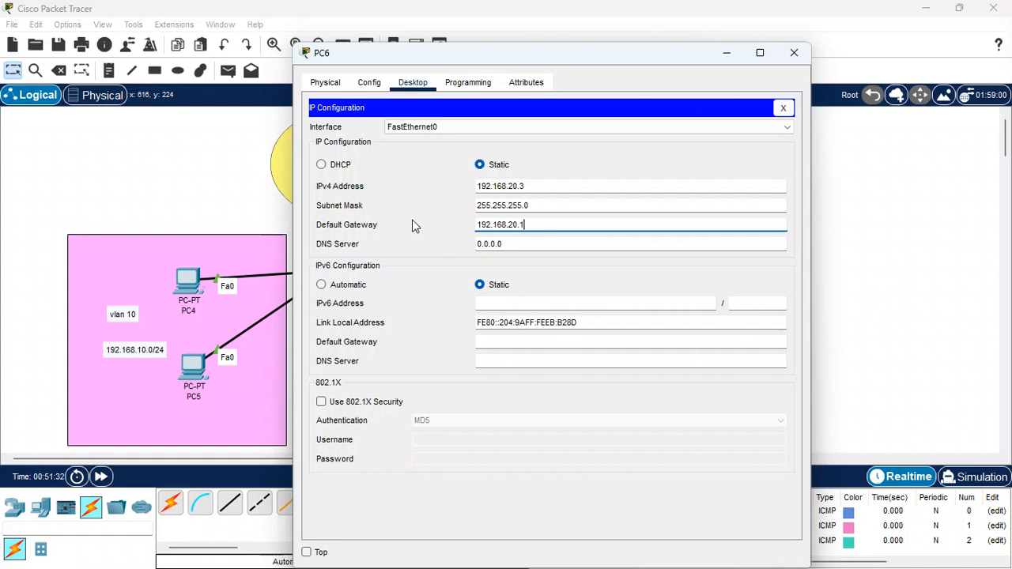
click(800, 55)
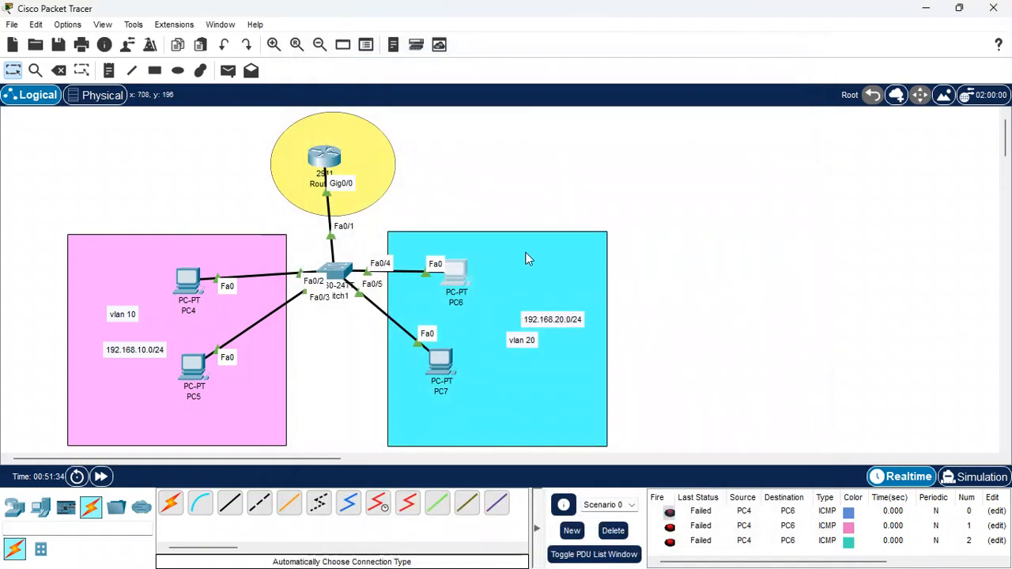
Step: Set PC7's IPv4 default gateway to 192.168.20.1 in its IP configuration
click(436, 363)
click(344, 142)
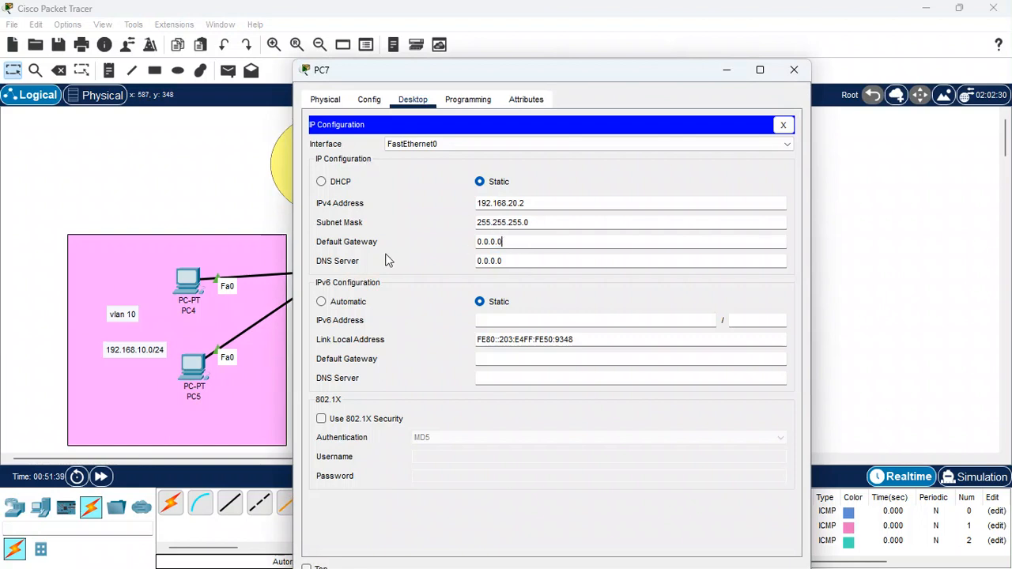
click(512, 238)
triple_click(480, 244)
key(BackSpace)
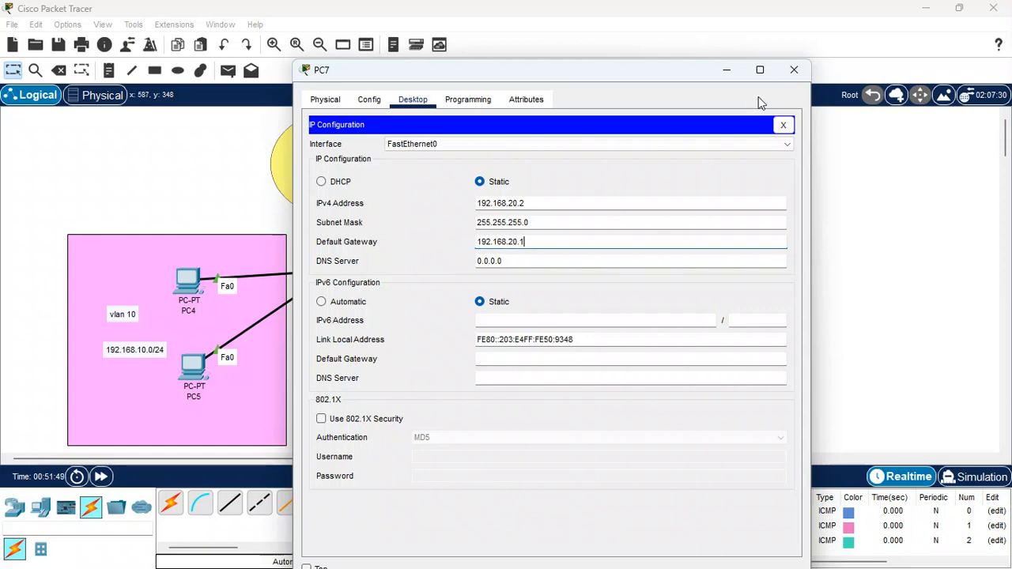
click(794, 69)
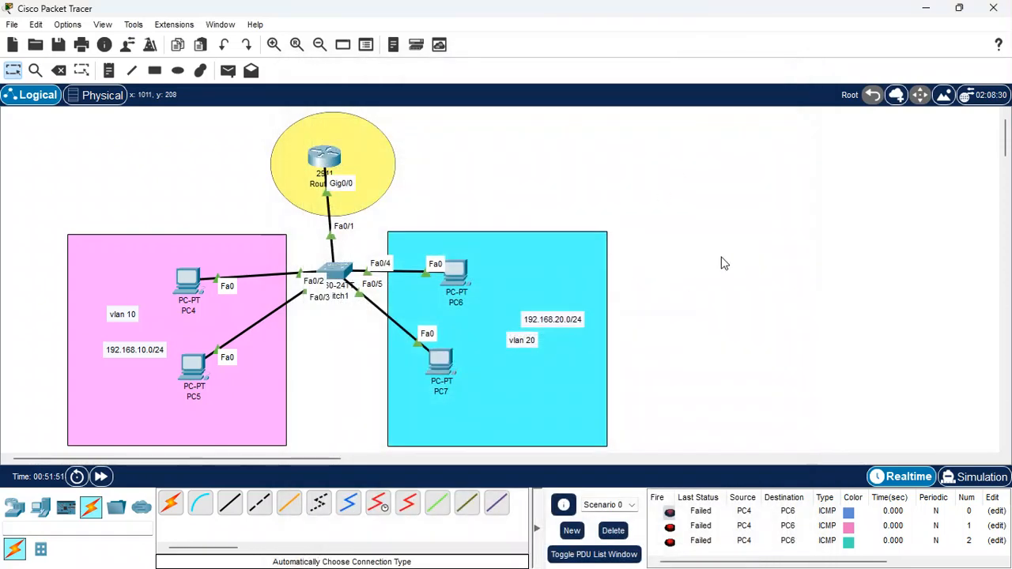
Step: Delete the current scenario's PDUs and send a simple PDU from PC4 to PC6 to test connectivity between VLANs 10 and 20
click(228, 70)
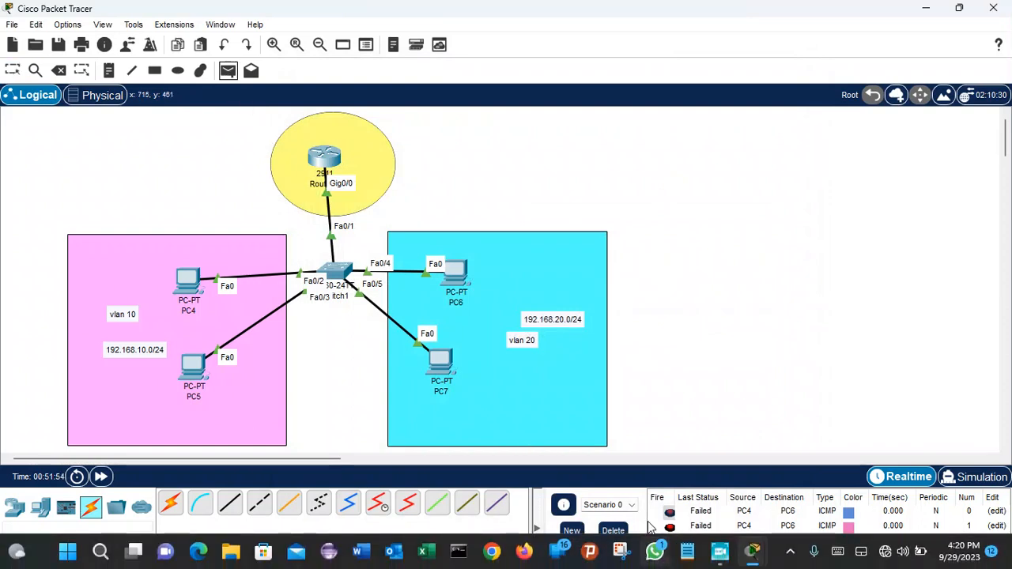
click(613, 531)
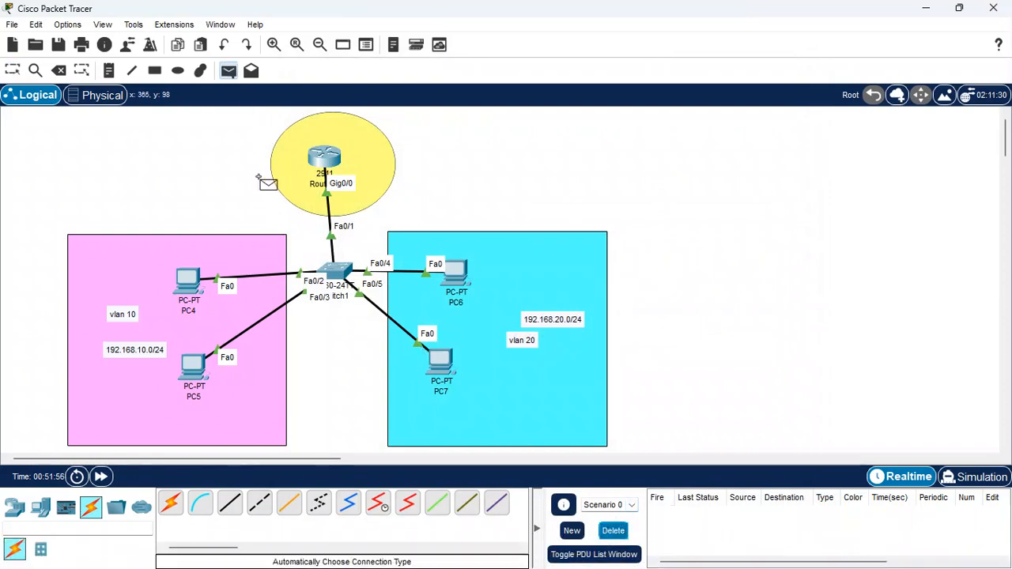
click(177, 269)
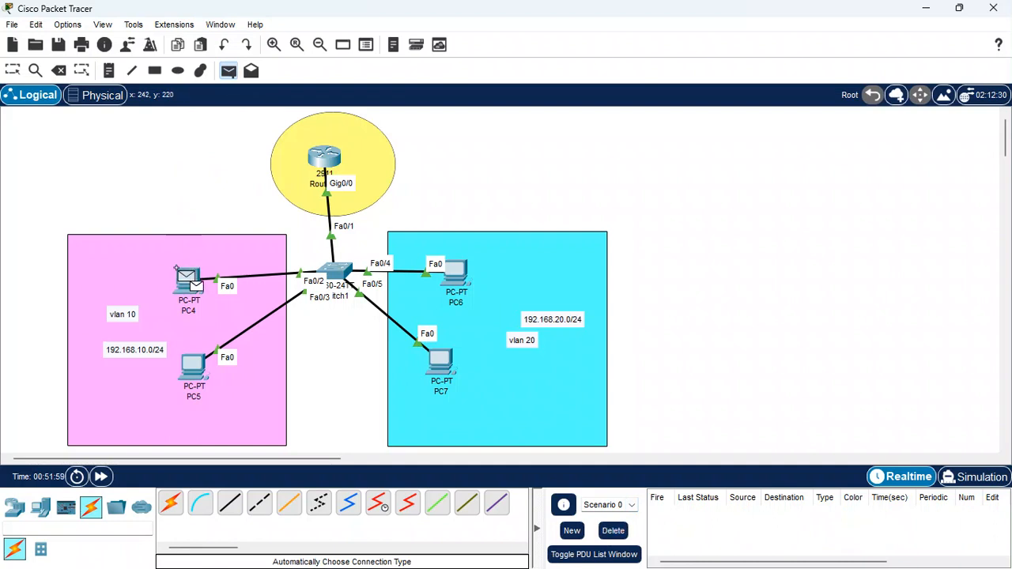
click(449, 268)
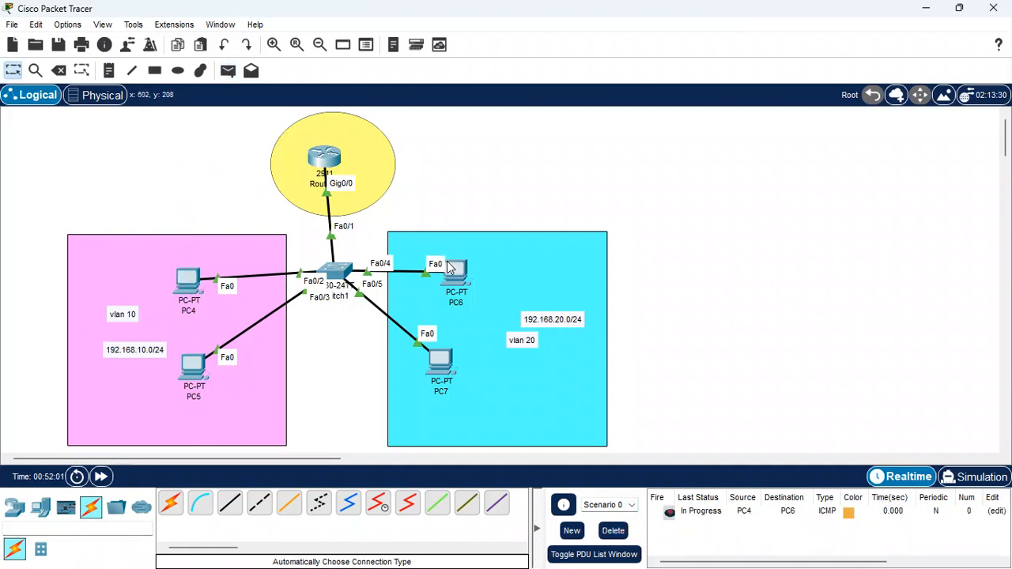
Step: Repeat the inter-VLAN test by sending a second simple PDU from PC4 to PC6
key(p)
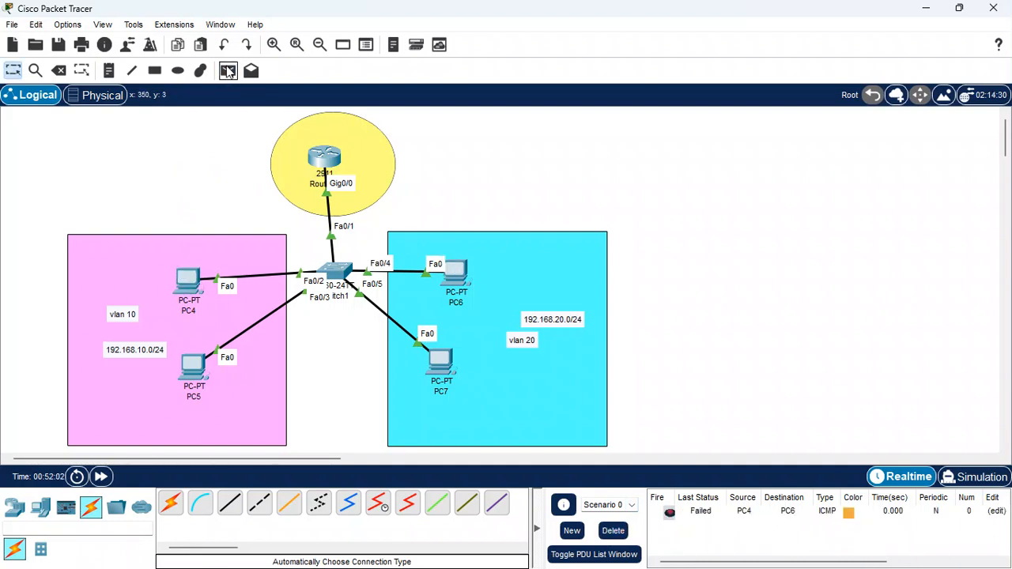
click(185, 272)
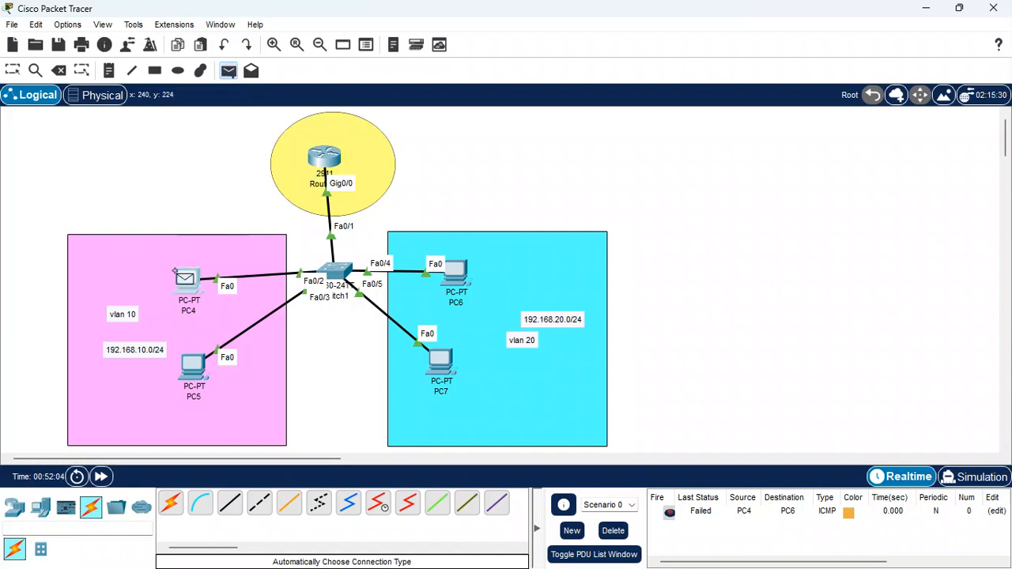
click(457, 275)
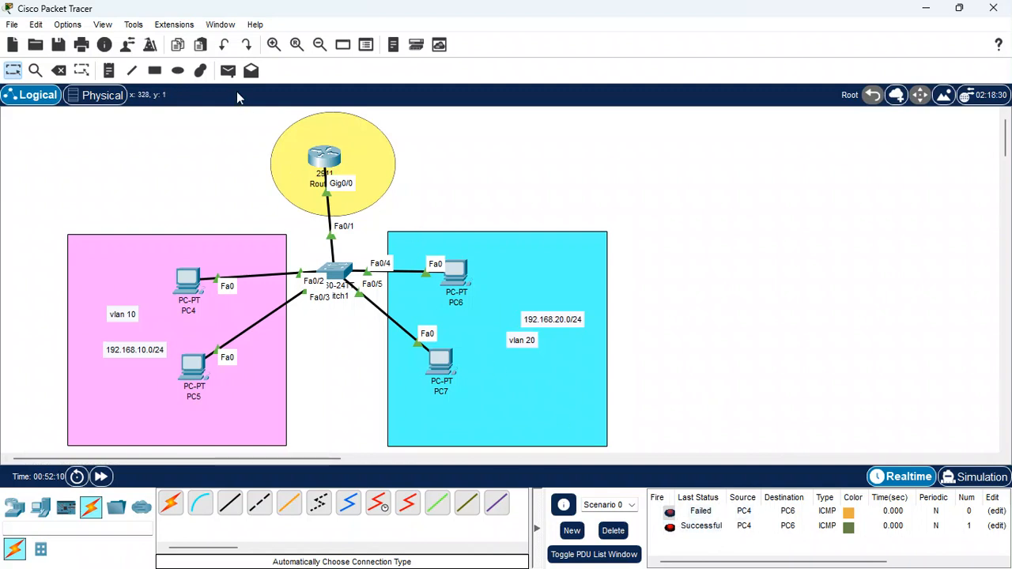
Step: Send a simple PDU from PC5 in VLAN 10 to PC7 in VLAN 20
click(227, 71)
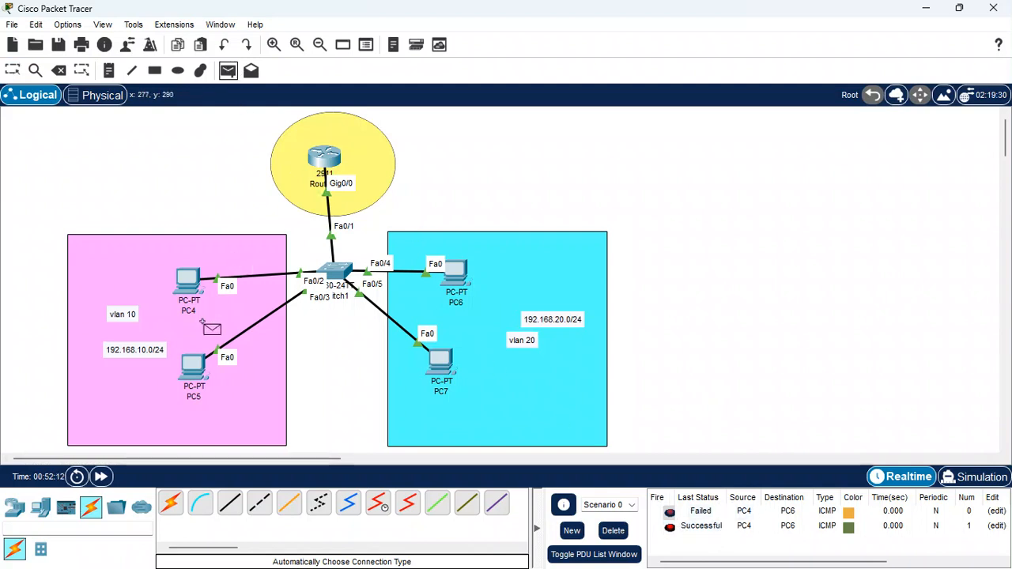
click(192, 363)
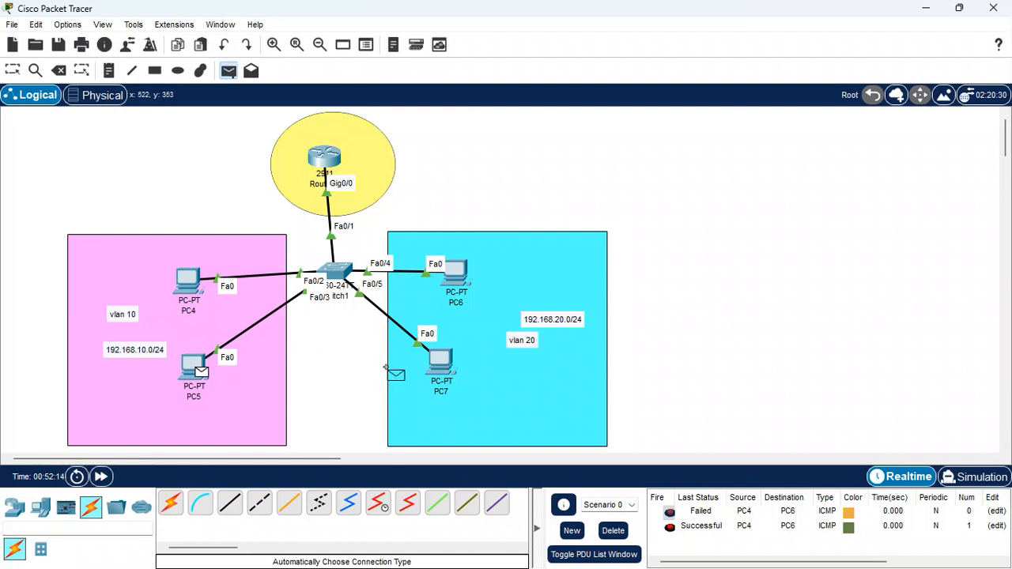
click(438, 359)
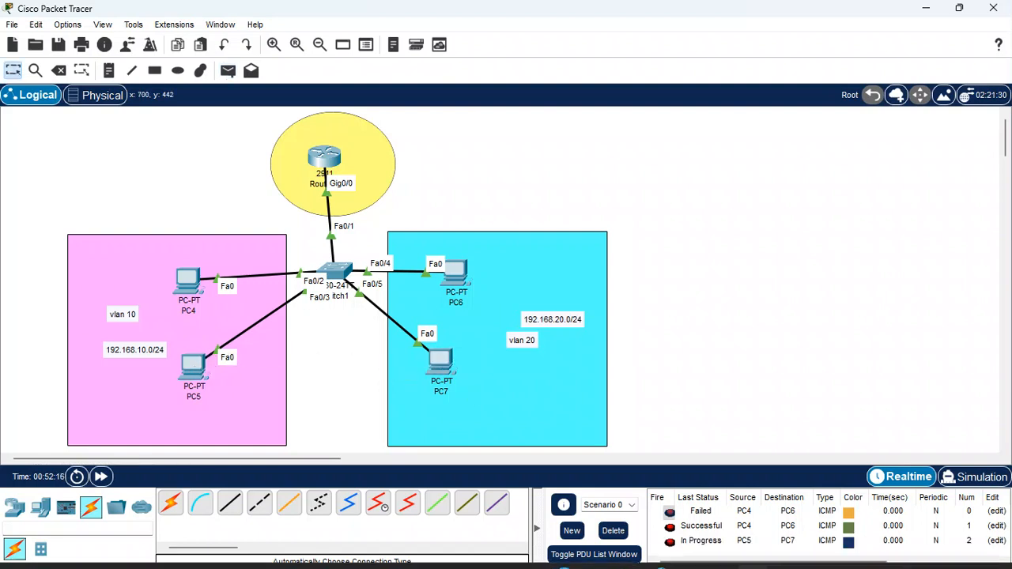
Step: Clear the scenario's PDU list and send a new simple PDU from PC5 to PC7 to retest inter-VLAN connectivity
click(614, 530)
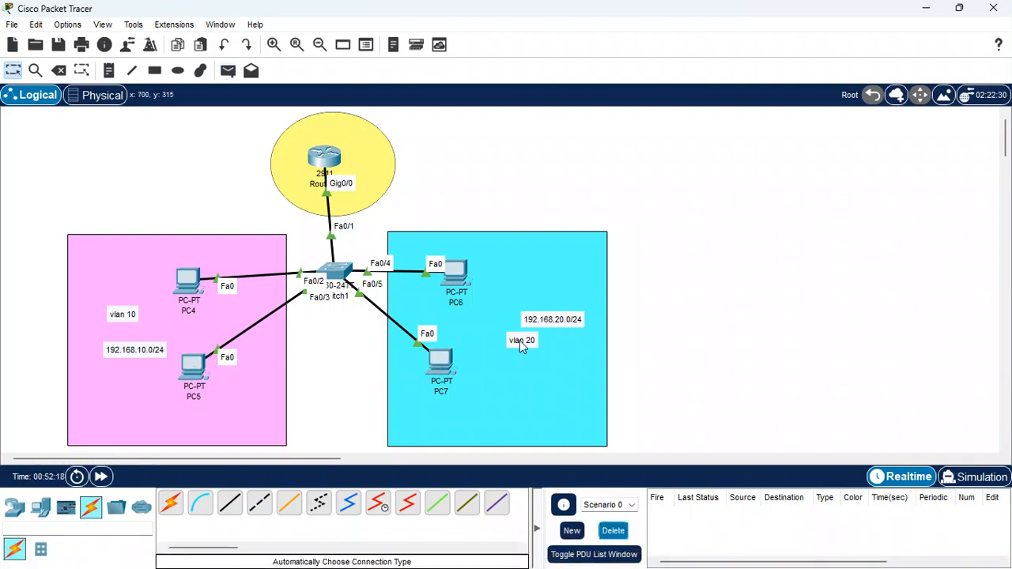
click(226, 73)
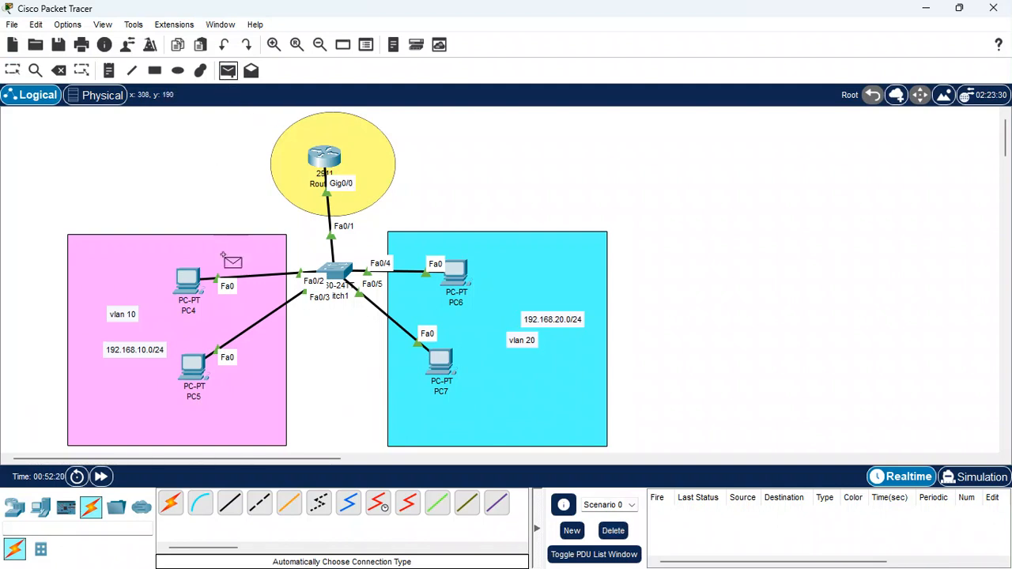
click(194, 364)
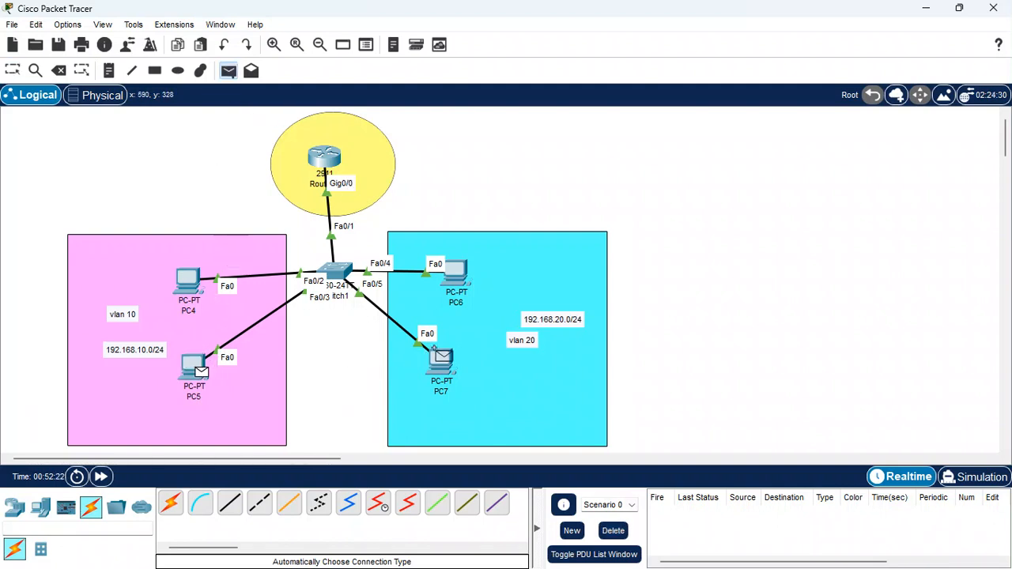
click(440, 360)
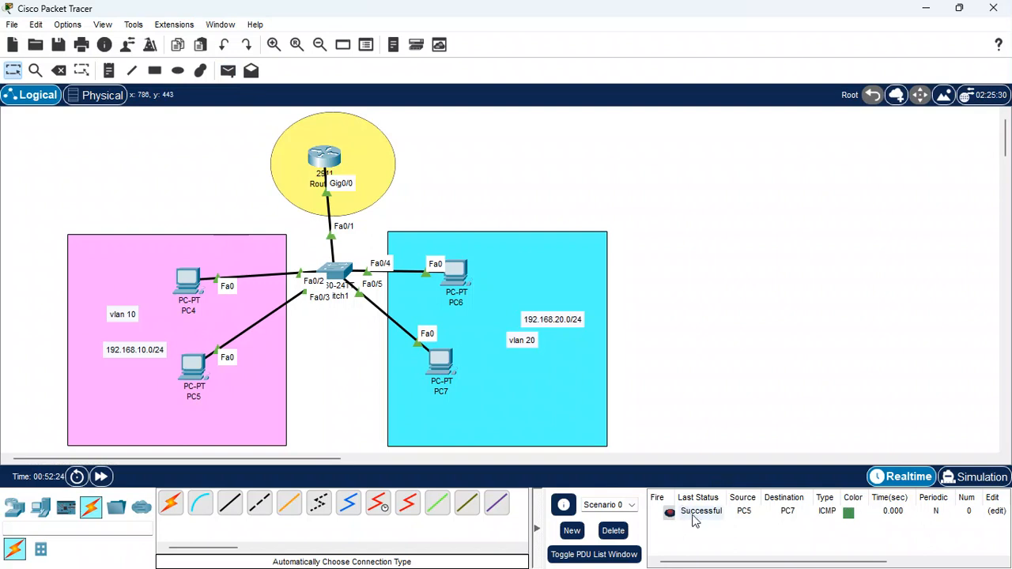